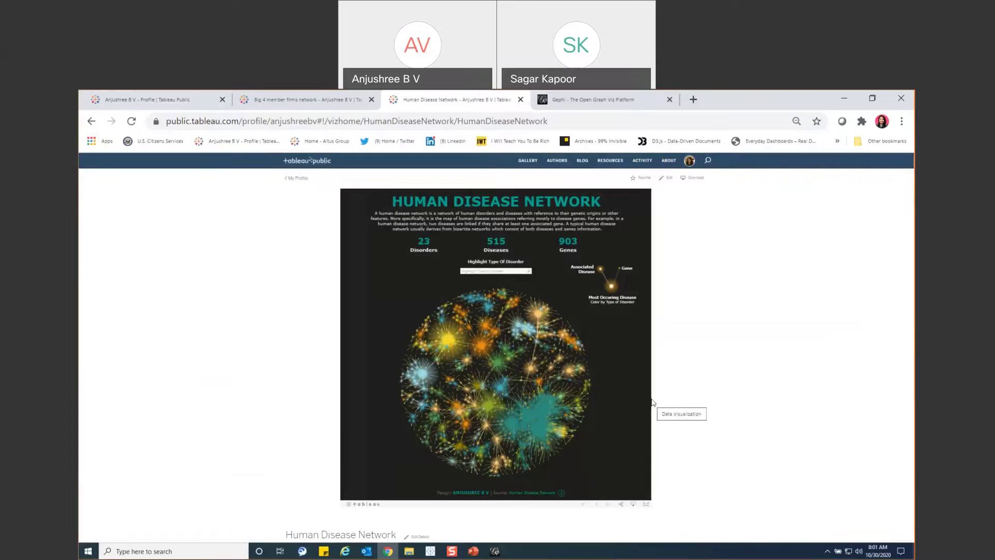
# Highlight the Cancer disorder type in the Human Disease Network, and clear the highlight again.
pyautogui.click(513, 271)
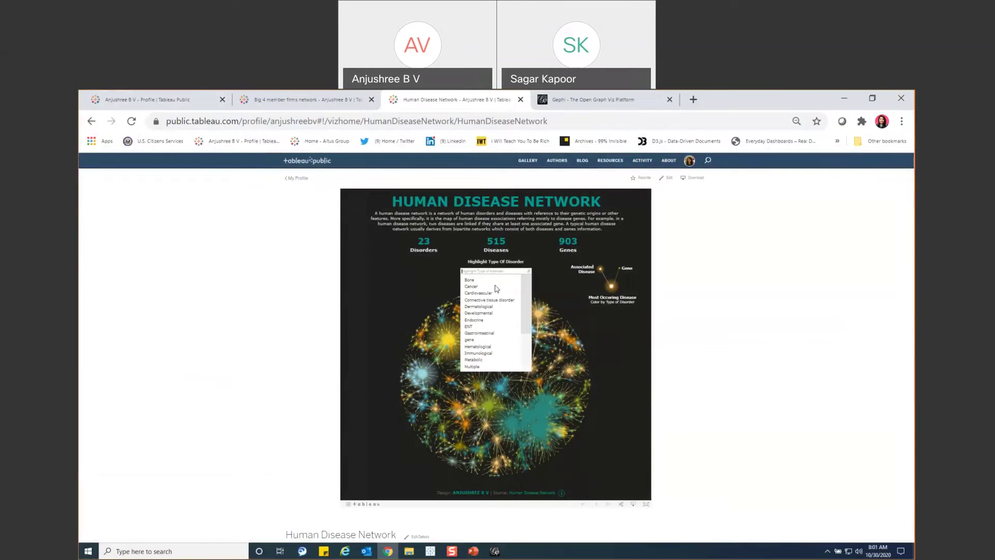
pyautogui.click(471, 286)
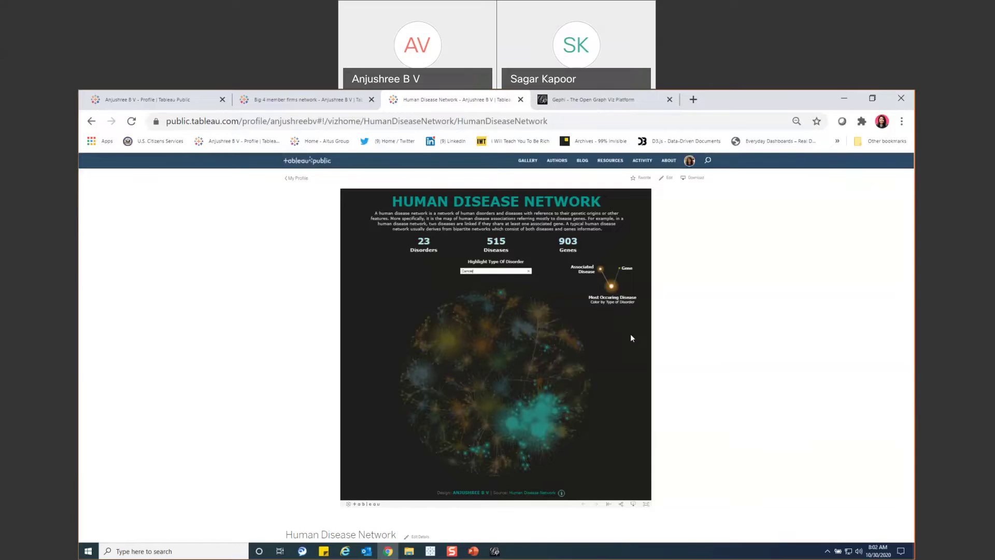
pyautogui.click(527, 271)
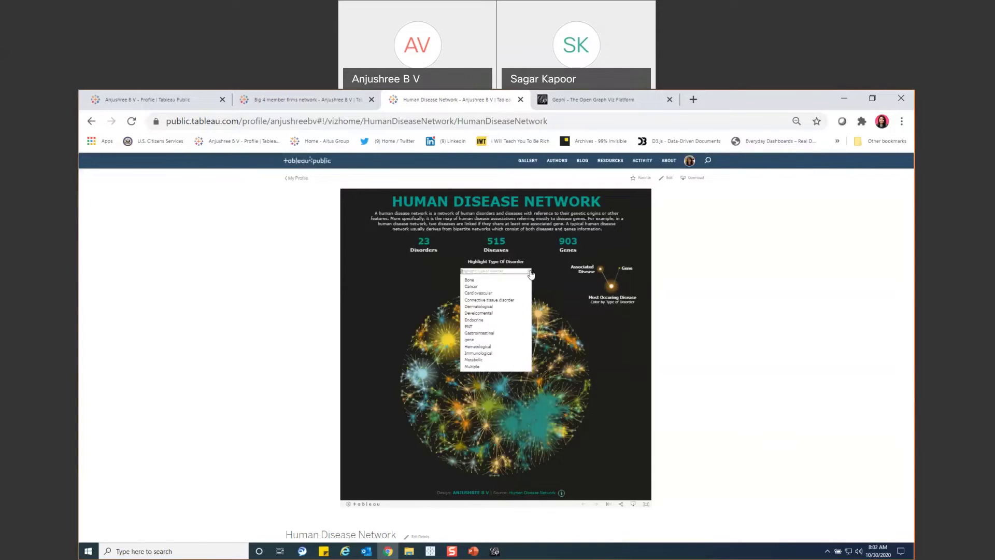
pyautogui.click(549, 284)
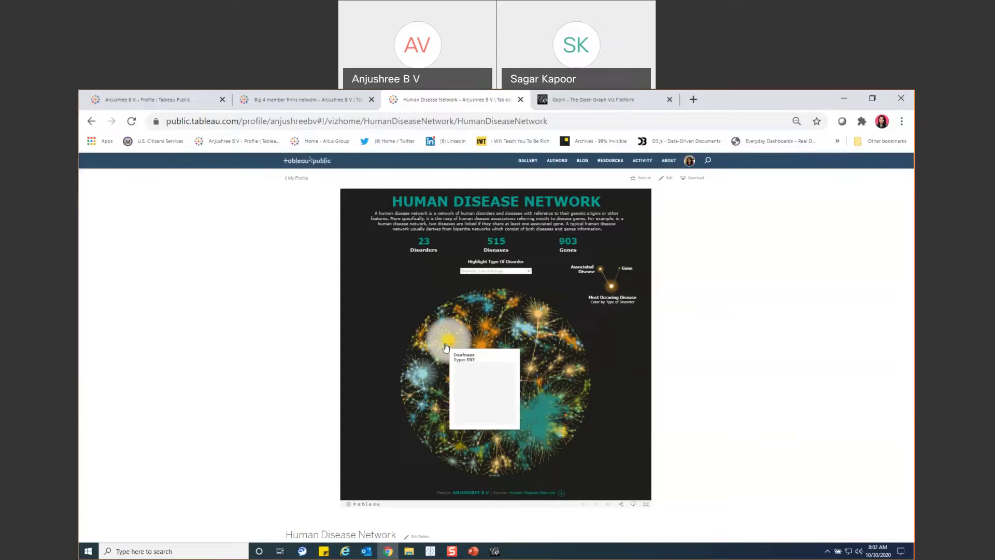
# Inspect the details of individual disease nodes, including Deafness, Charcot-Marie-Tooth disease and Leukemia, in the Human Disease Network.
pyautogui.moveTo(446, 346)
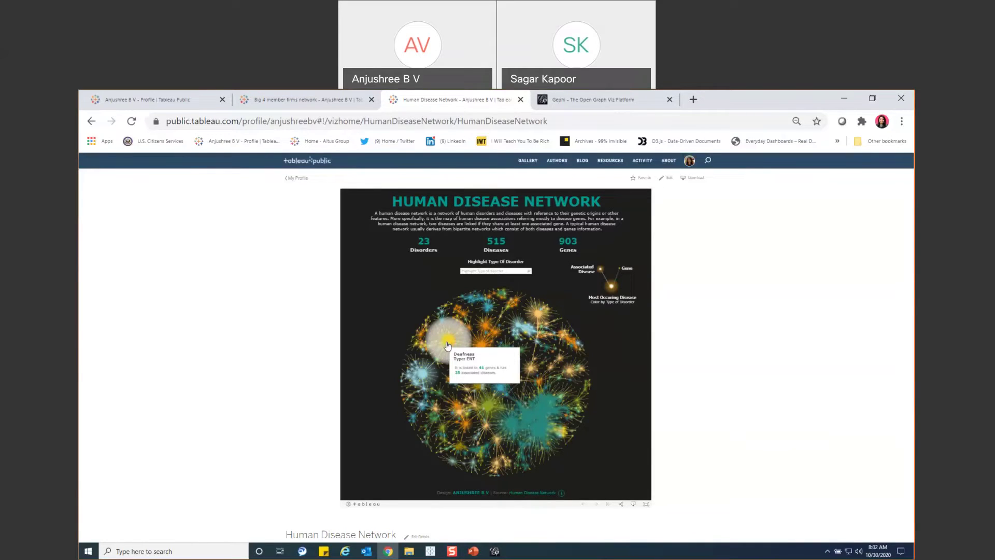
pyautogui.moveTo(549, 436)
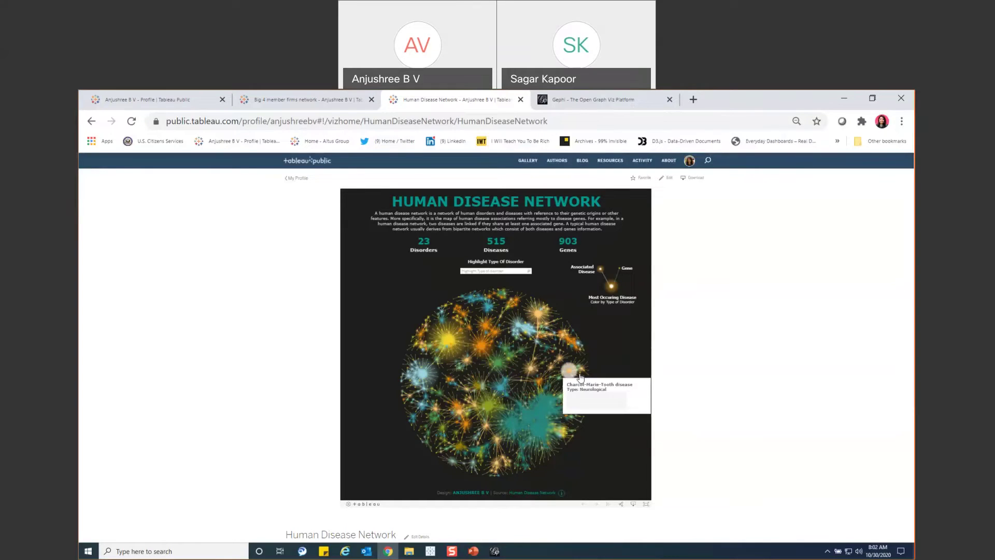
pyautogui.moveTo(506, 428)
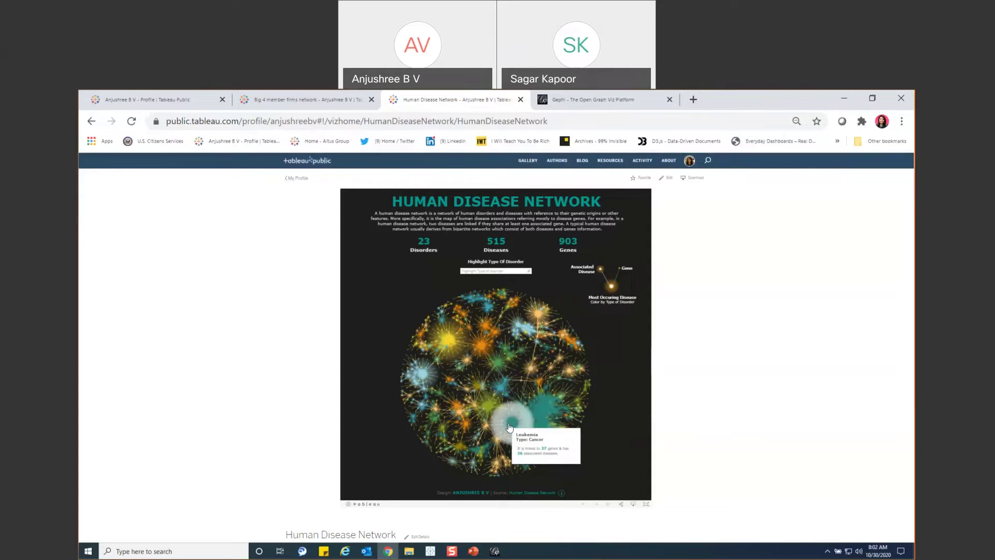
pyautogui.moveTo(545, 416)
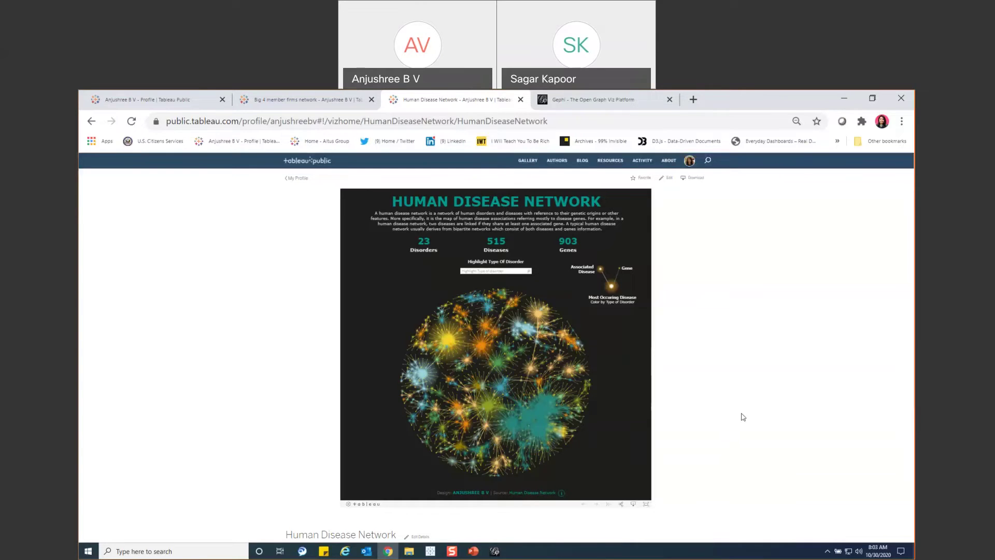
# View the Gephi website, switch to the Gephi application and show the edges data of Workspace 2.
pyautogui.click(593, 99)
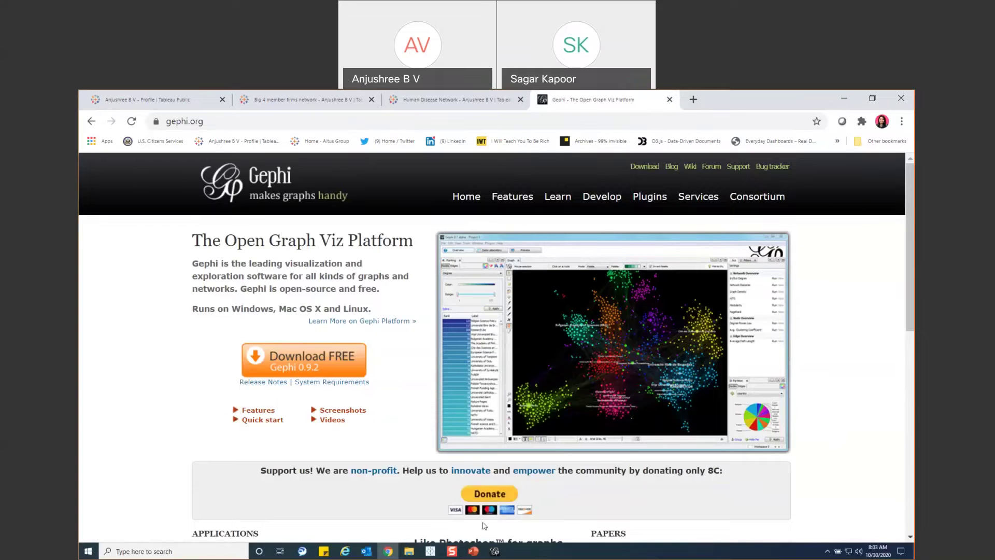
pyautogui.click(495, 551)
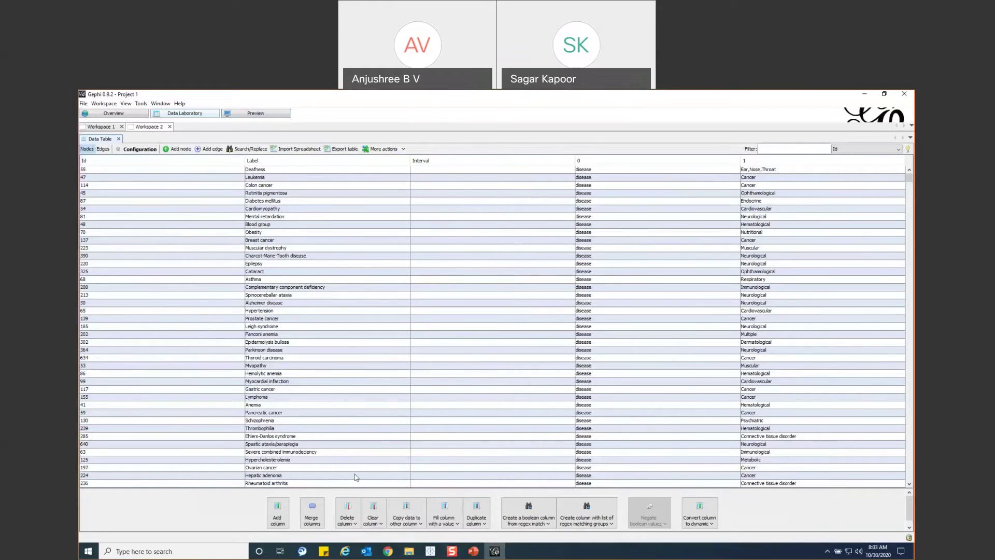
pyautogui.click(103, 148)
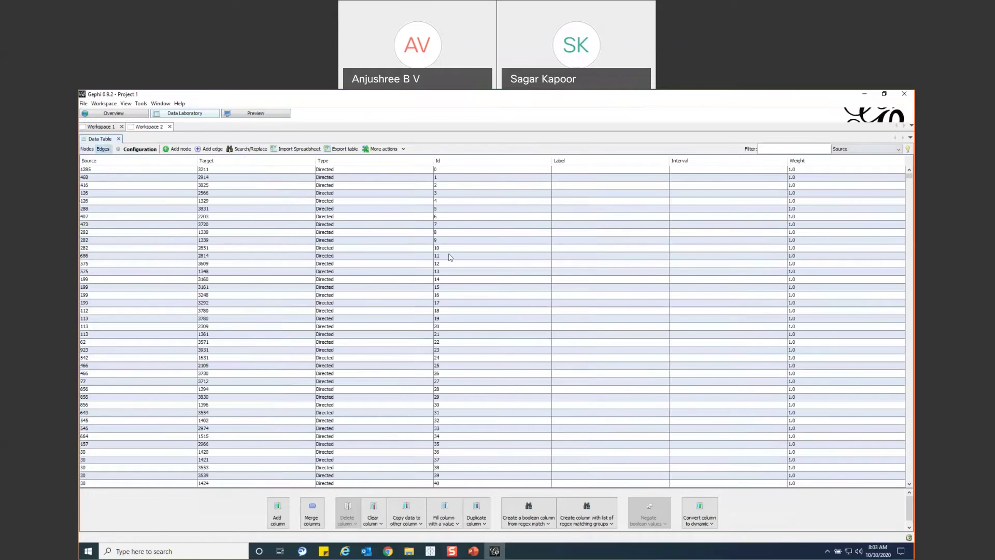
# Show the graph overview, run the Yifan Hu layout on the disease network and centre the graph.
pyautogui.click(133, 120)
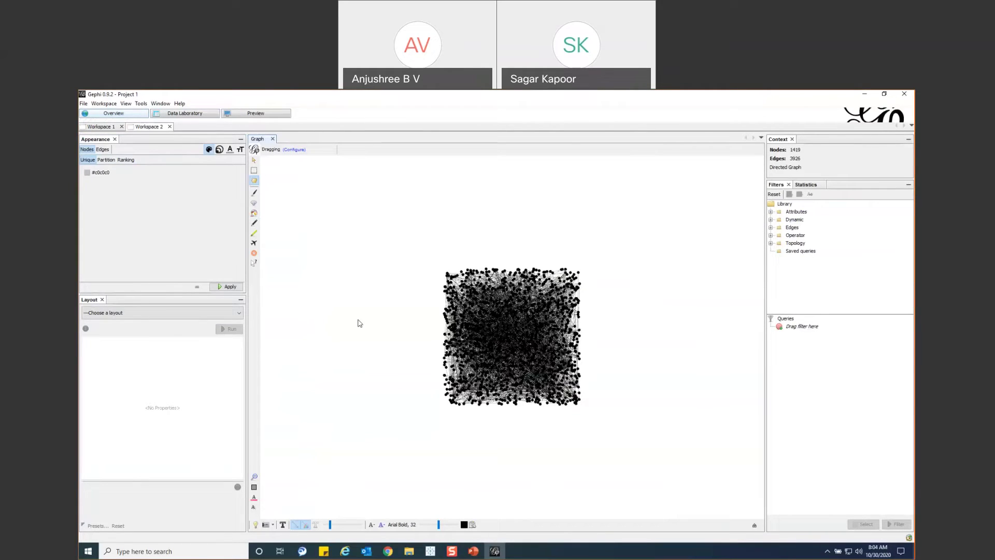
pyautogui.click(194, 315)
pyautogui.scroll(-2, 193, 331)
pyautogui.click(148, 369)
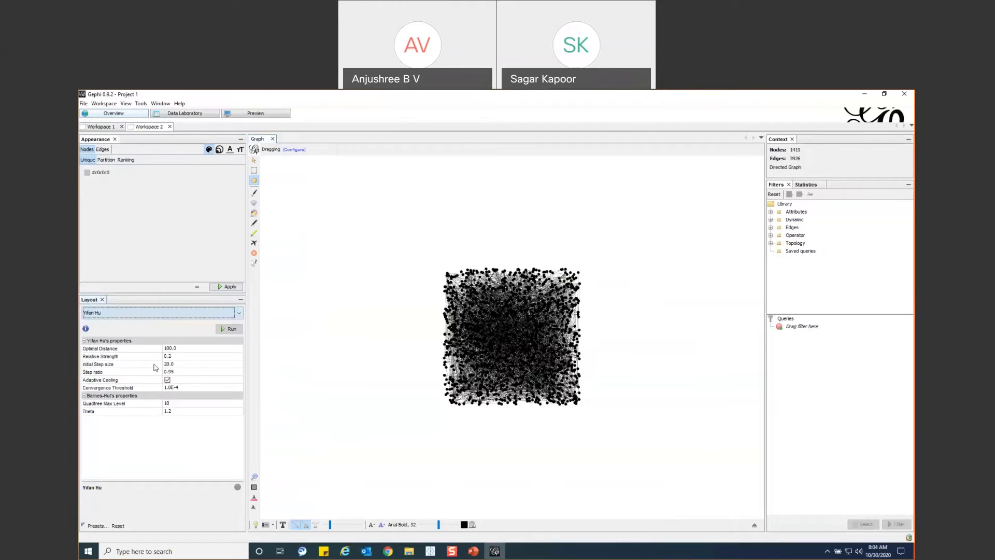
pyautogui.click(227, 329)
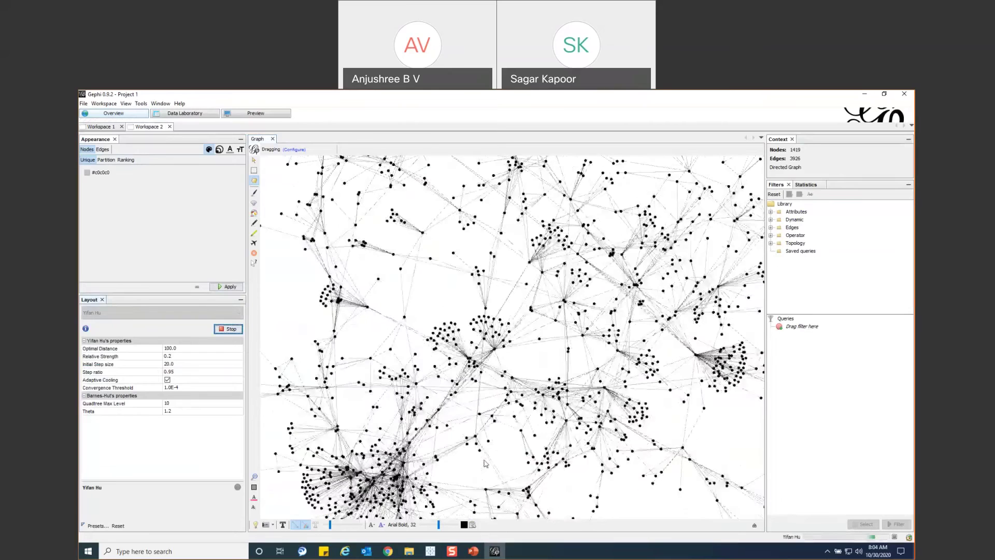
pyautogui.click(254, 477)
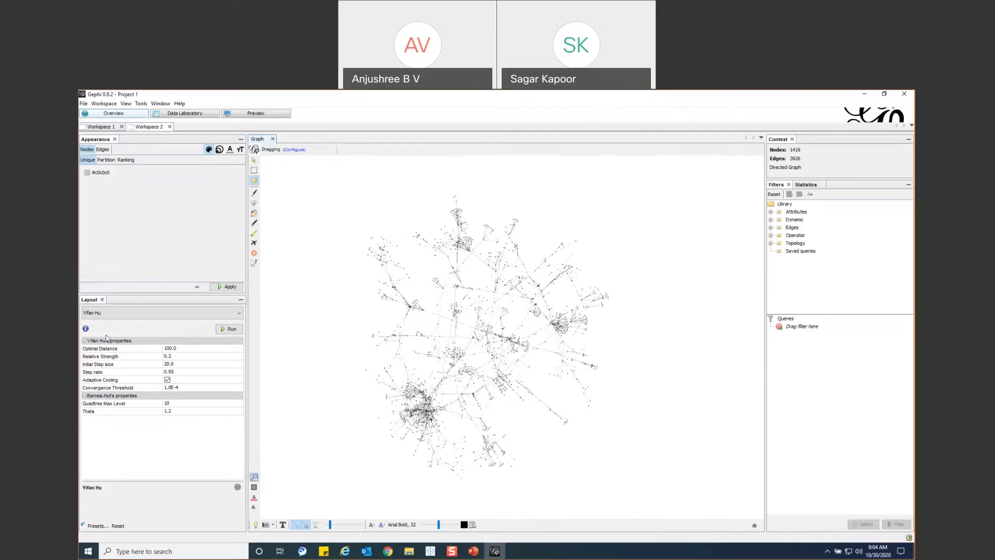
# Run the Fruchterman Reingold layout on the graph with area 10000.0, gravity 10.0 and speed 1.0.
pyautogui.click(123, 313)
pyautogui.click(114, 324)
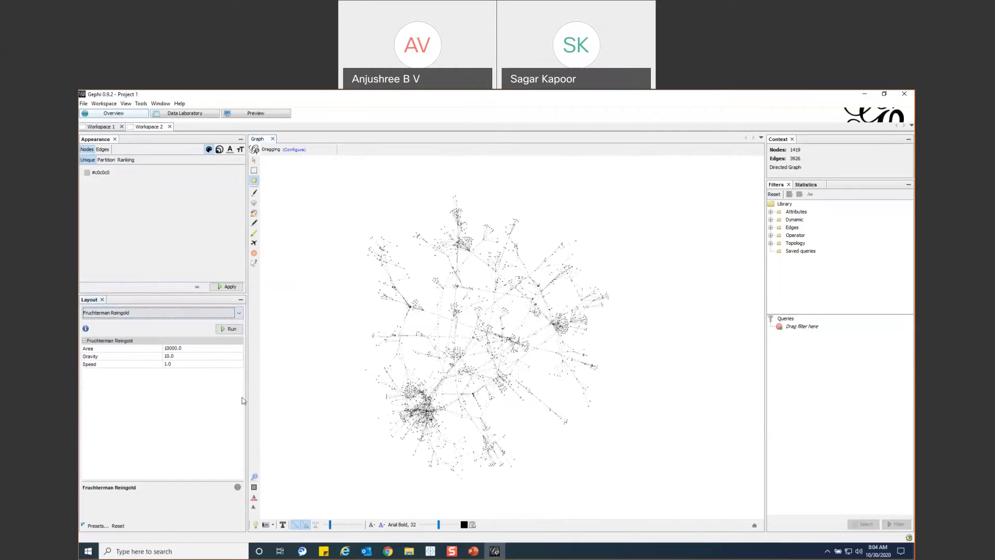
pyautogui.click(227, 330)
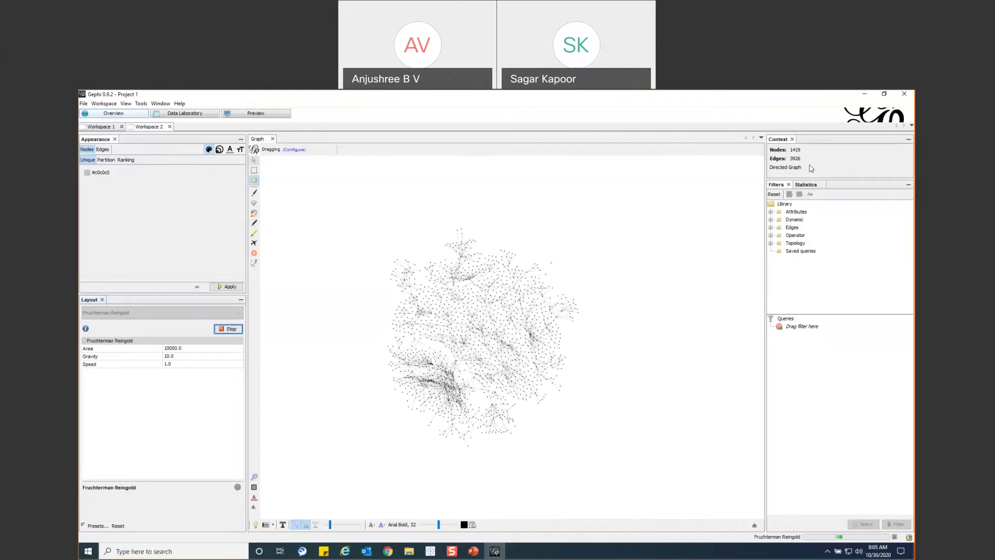
# Look over the available network statistics and filters, and examine the node clusters of the graph up close.
pyautogui.click(807, 185)
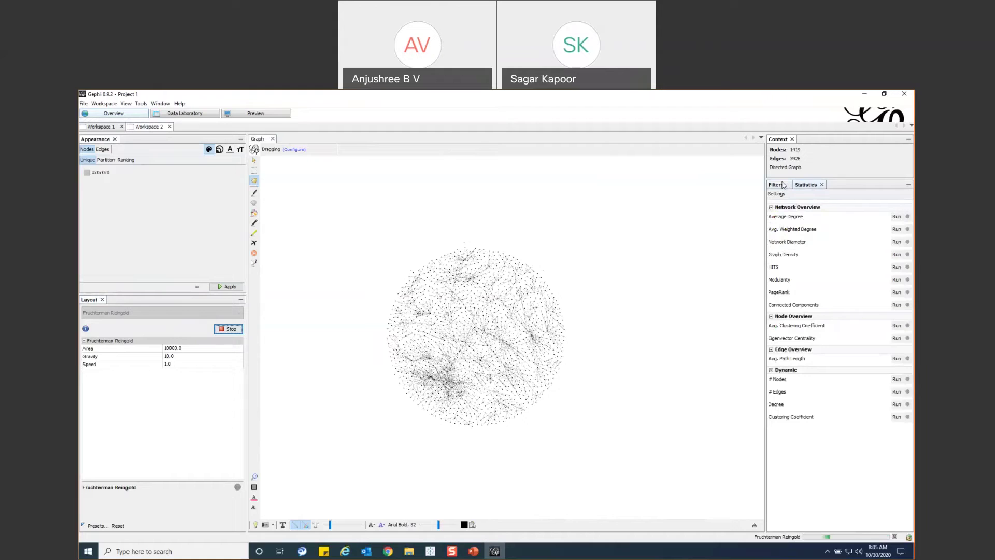
pyautogui.click(783, 185)
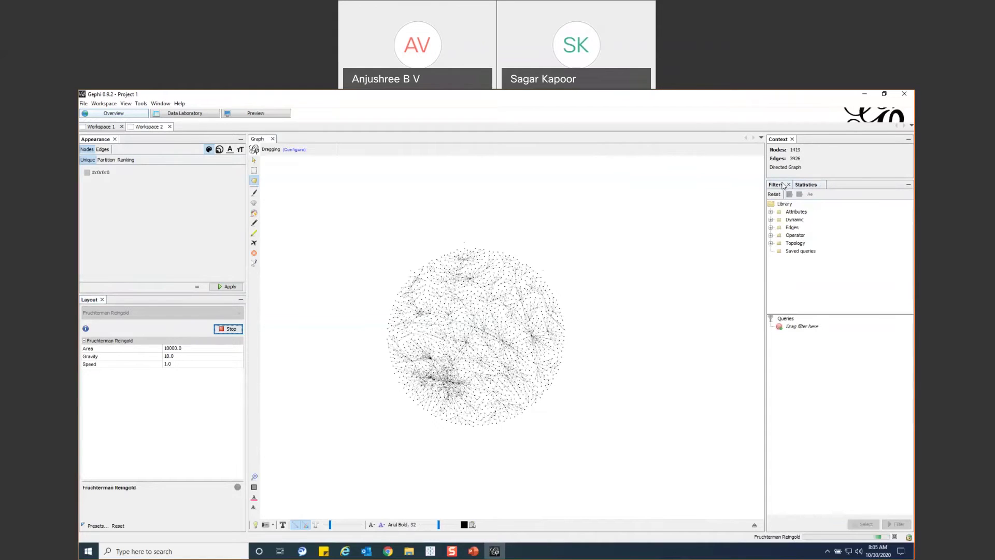
pyautogui.scroll(3, 514, 365)
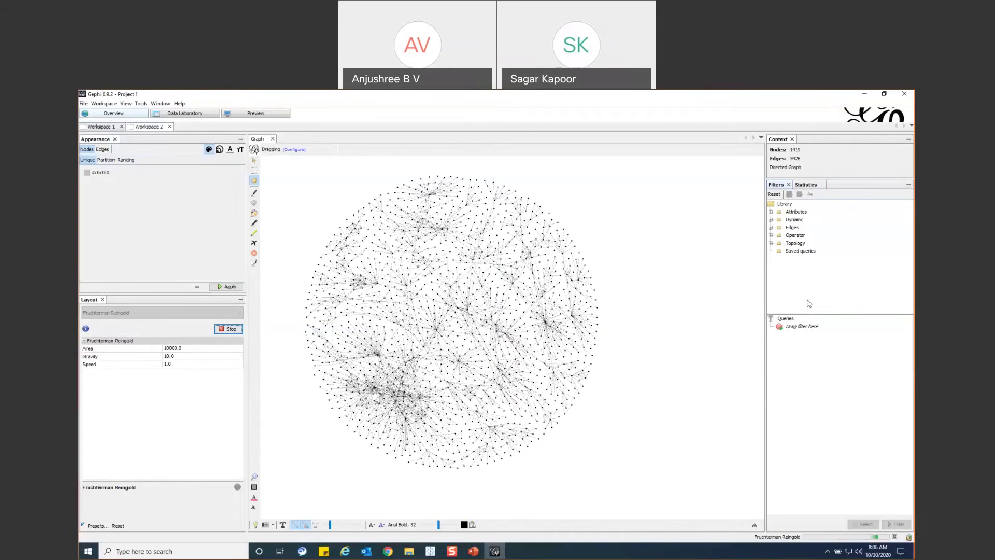
pyautogui.scroll(3, 489, 205)
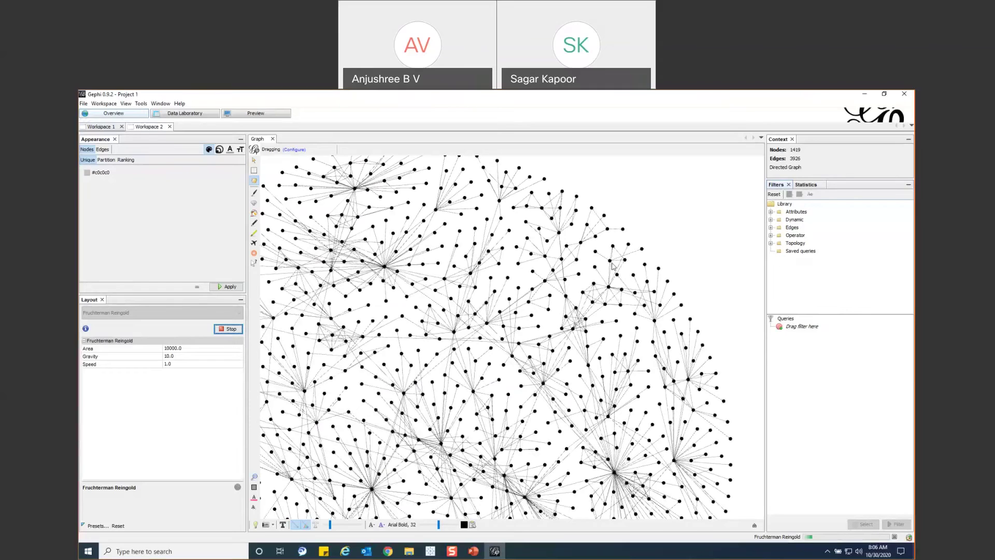
pyautogui.scroll(-3, 612, 266)
# Add the Degree Range filter from the Topology group to the filter queries.
pyautogui.click(771, 243)
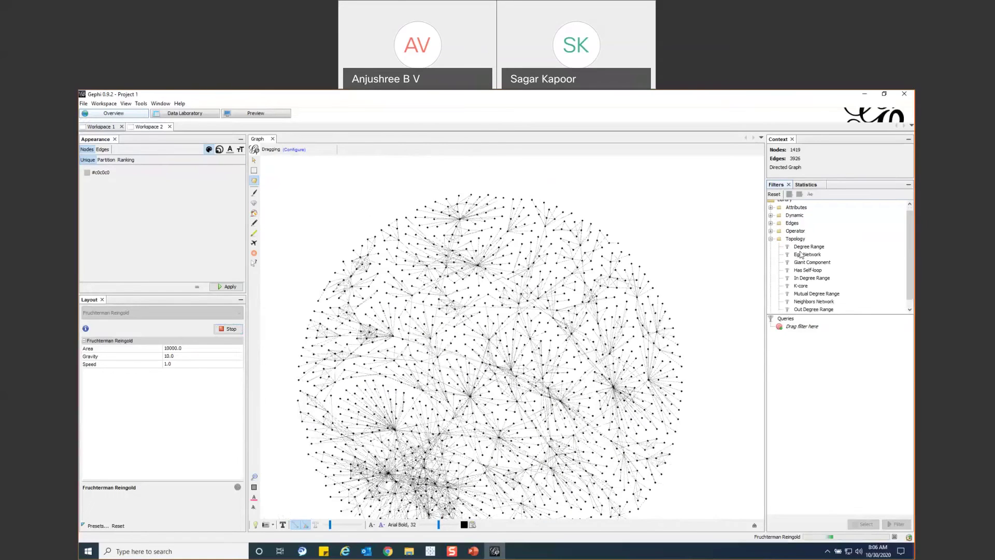
pyautogui.click(809, 248)
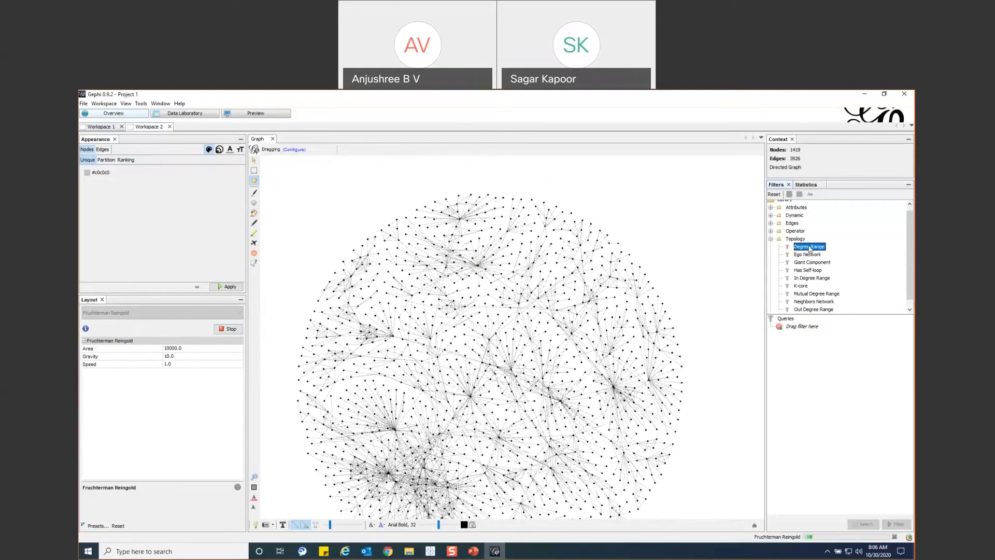
pyautogui.moveTo(810, 247); pyautogui.dragTo(798, 327)
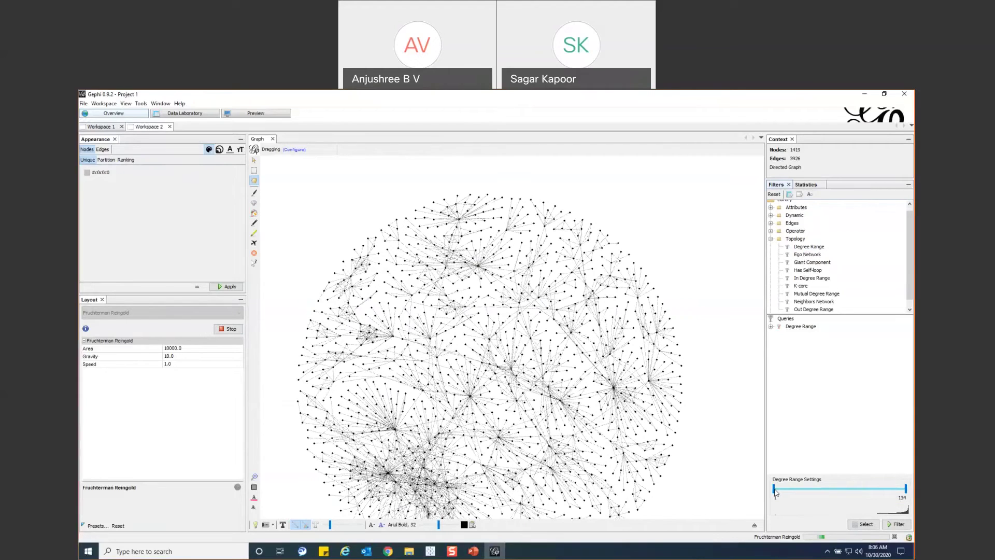
# Try minimum values of 37 and 52 for the Degree Range filter, reset the minimum to 1 and centre the graph.
pyautogui.moveTo(774, 488); pyautogui.dragTo(809, 488)
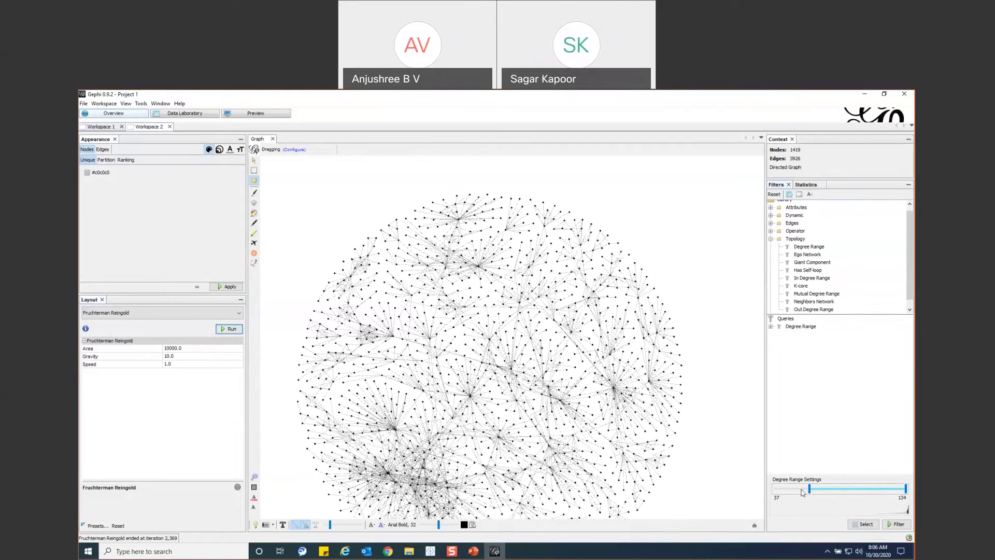
pyautogui.moveTo(807, 490); pyautogui.dragTo(828, 490)
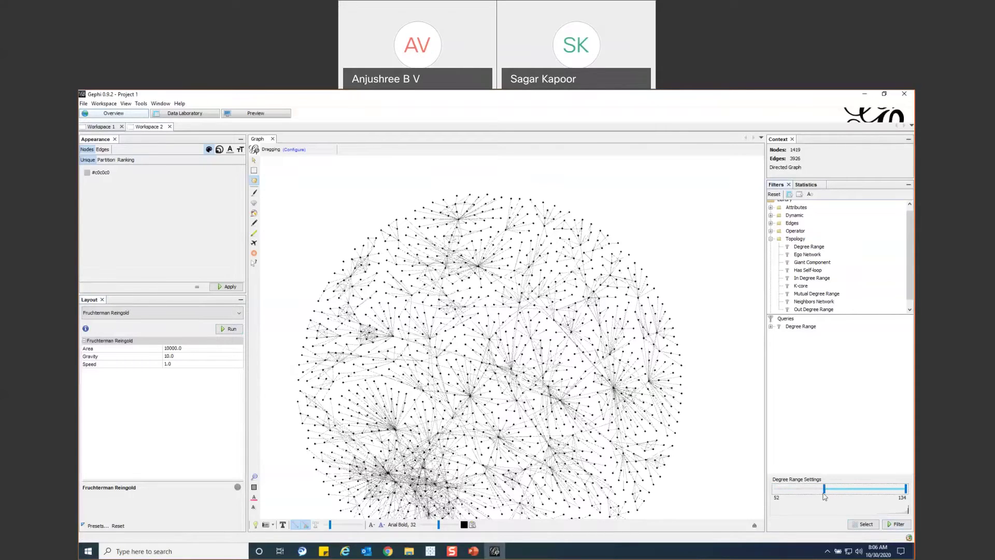
pyautogui.moveTo(824, 488); pyautogui.dragTo(765, 502)
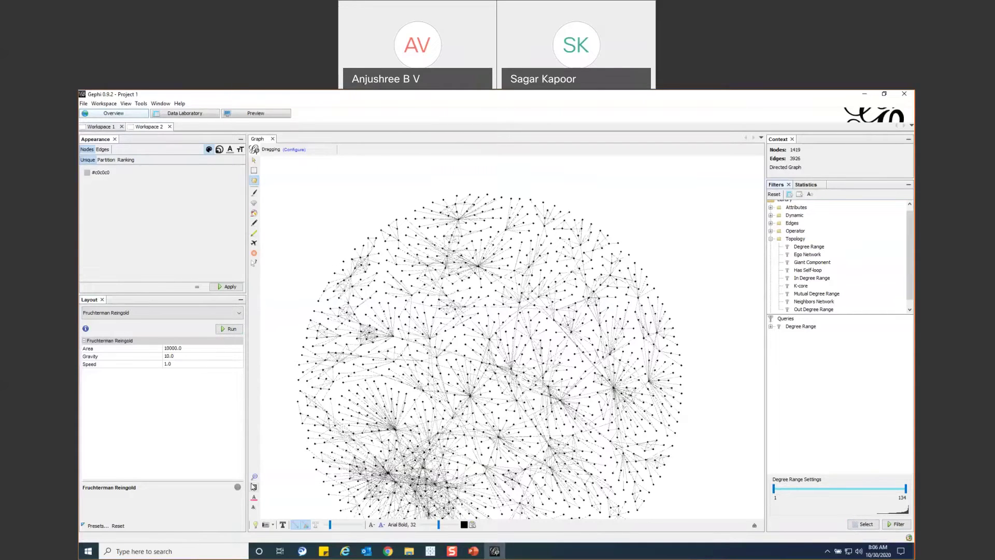
pyautogui.click(255, 476)
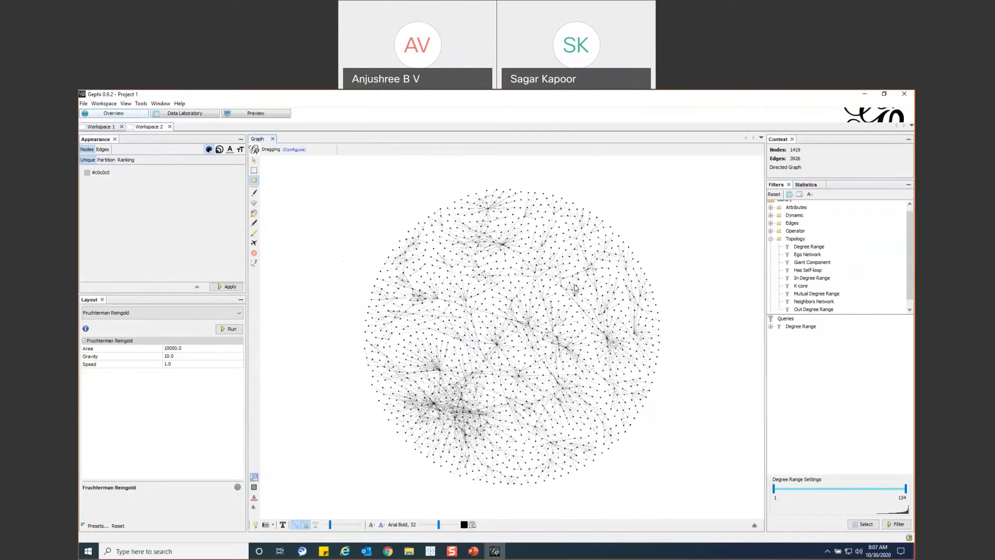
# Switch to Chrome, open the Big 4 member firms network visualization and inspect nodes in the firms' network graphs.
pyautogui.moveTo(436, 555)
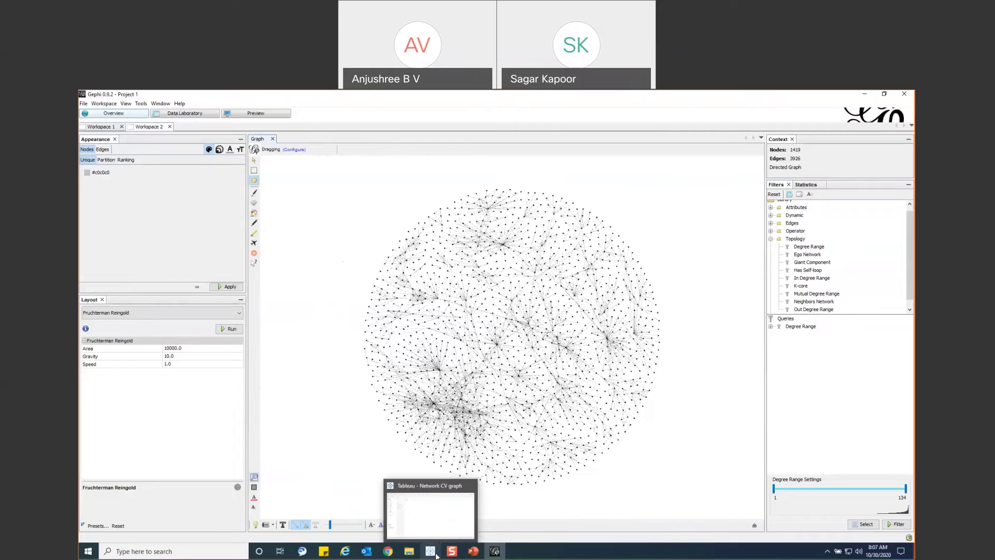
pyautogui.click(390, 556)
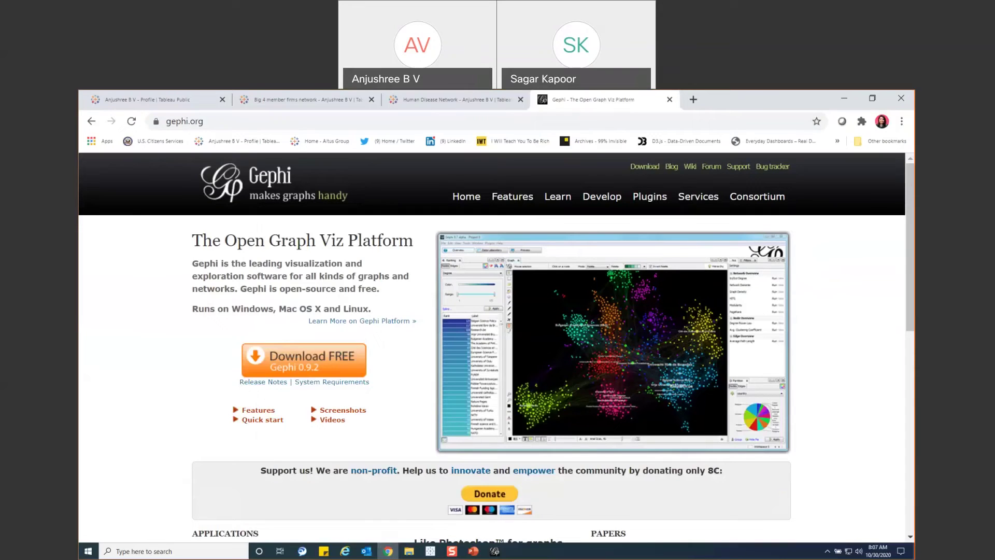
pyautogui.click(310, 99)
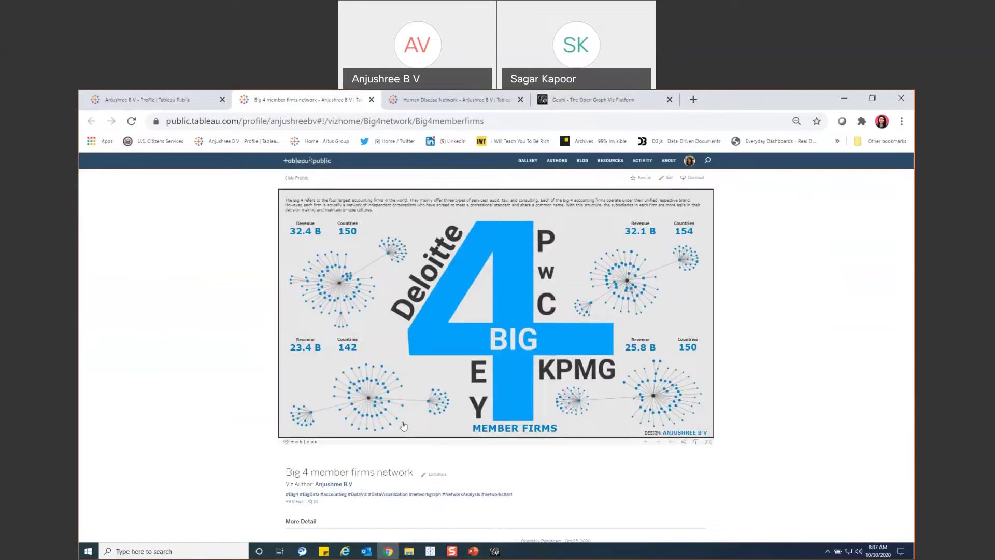
pyautogui.moveTo(661, 295)
pyautogui.moveTo(383, 368)
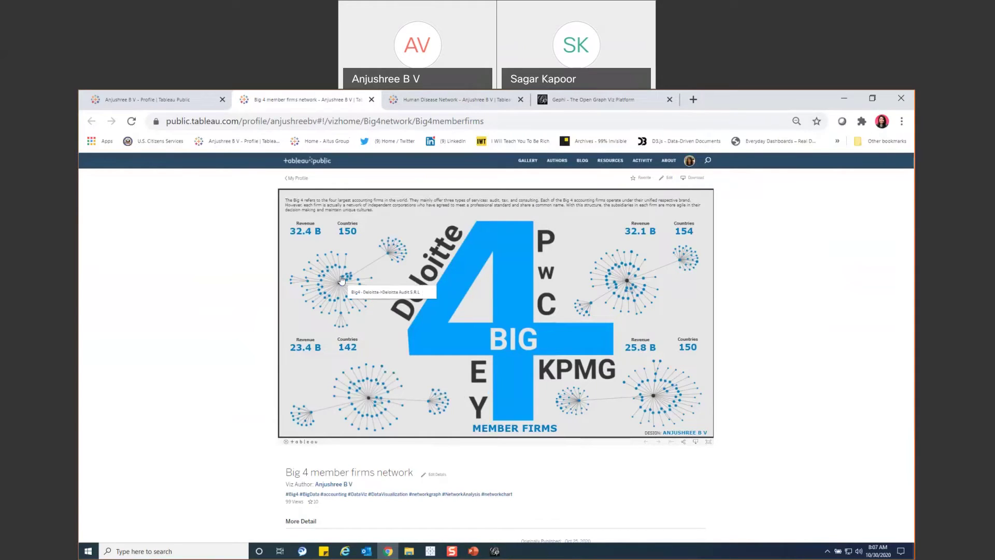
pyautogui.moveTo(351, 282)
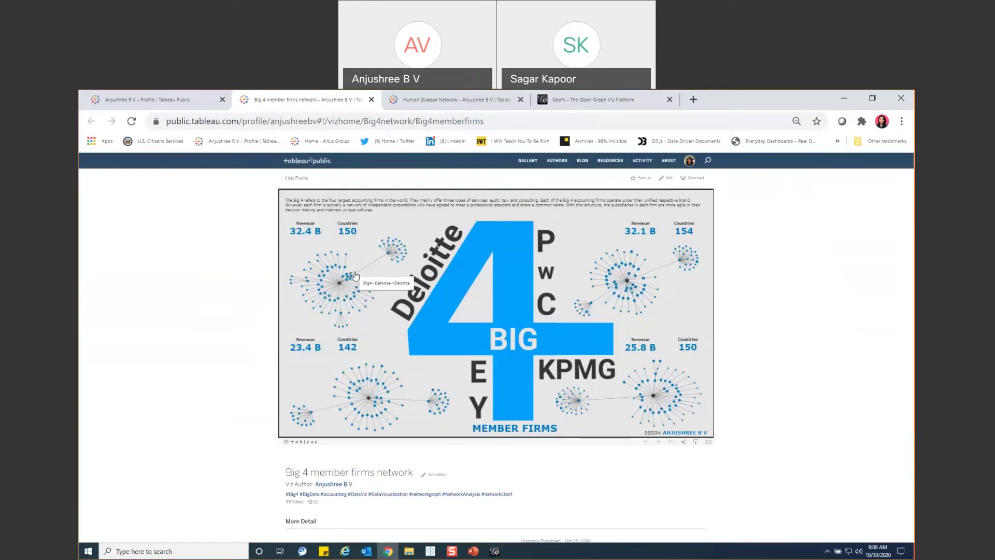
pyautogui.moveTo(380, 405)
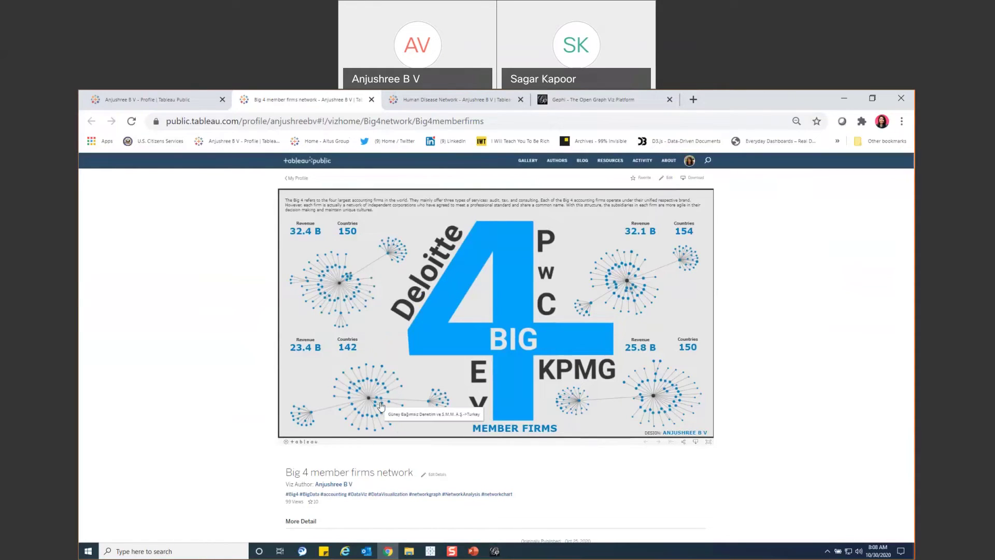
pyautogui.moveTo(655, 422)
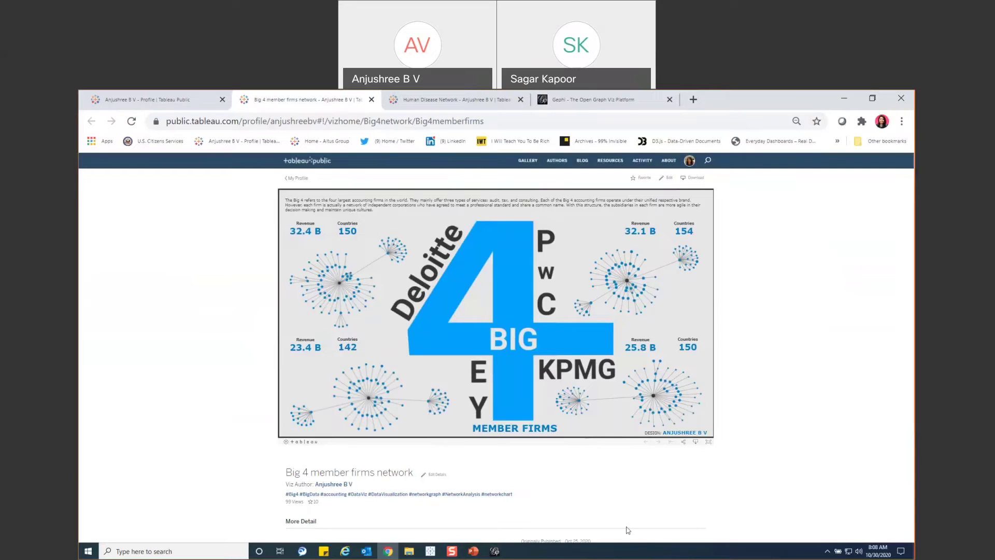
# Switch to Gephi and start a new project without saving the disease network project.
pyautogui.click(492, 552)
pyautogui.click(83, 103)
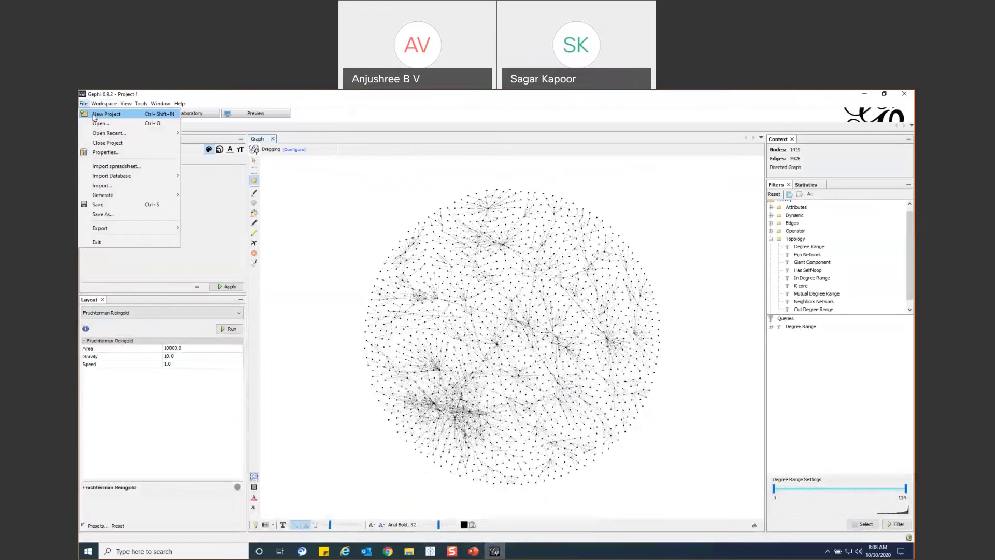
pyautogui.click(107, 113)
pyautogui.click(496, 341)
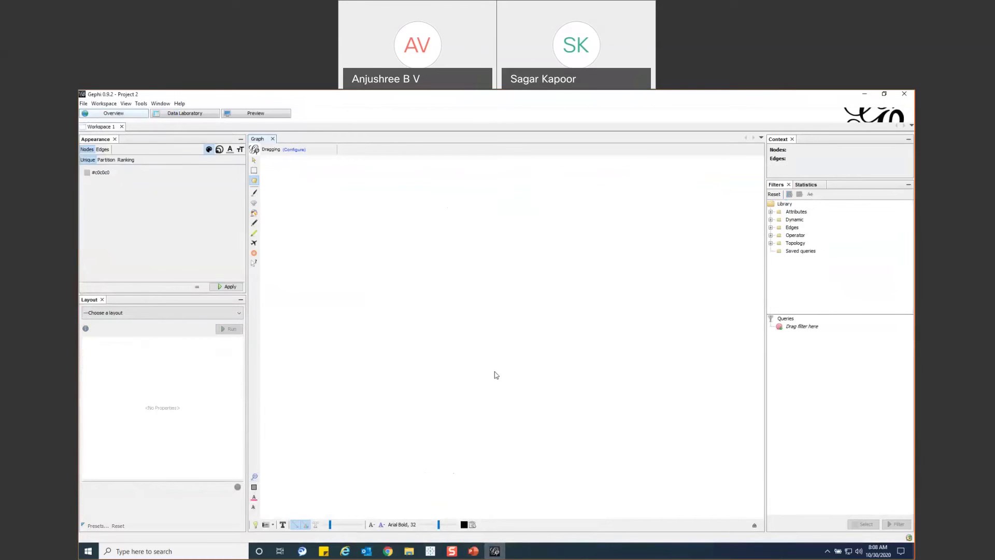
# Switch to the Datasets folder, open Network CV_Nodes in Excel and fit the Label column's width to its contents.
pyautogui.click(409, 551)
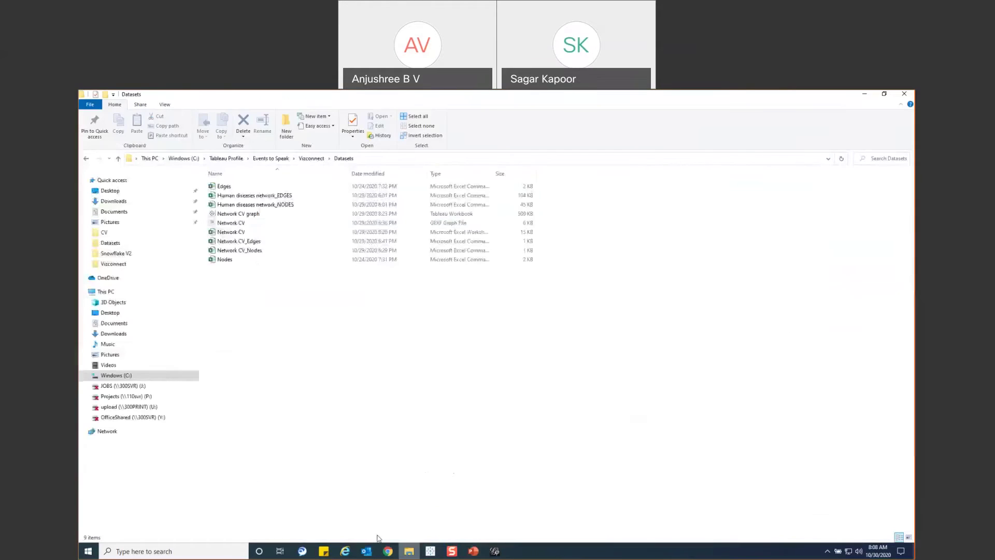
pyautogui.click(256, 250)
pyautogui.doubleClick(255, 250)
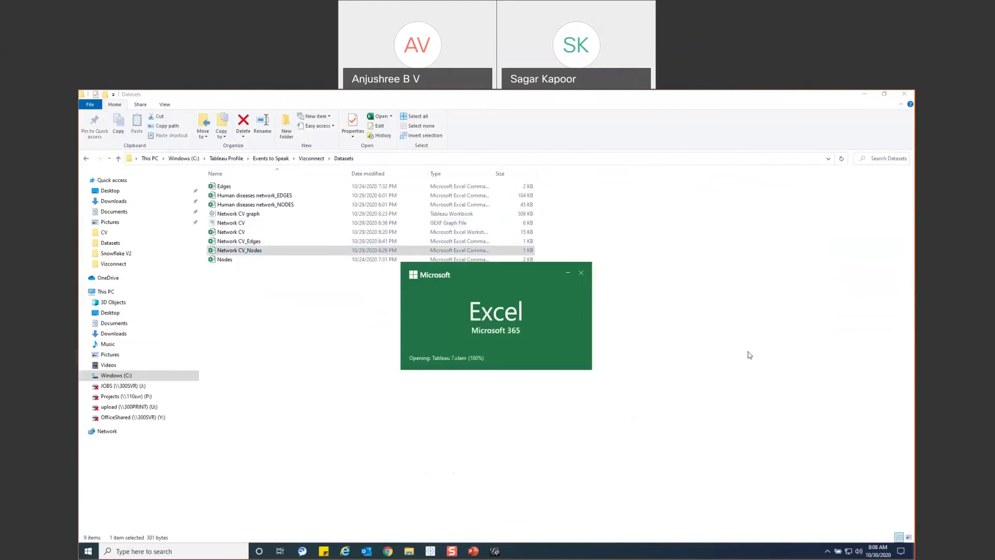
pyautogui.moveTo(144, 185); pyautogui.dragTo(144, 185)
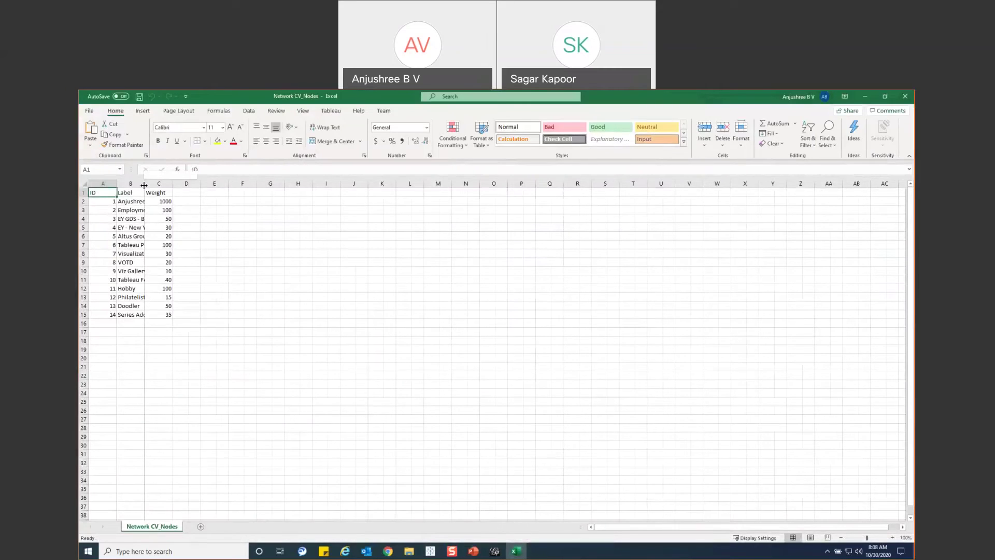
pyautogui.doubleClick(144, 185)
pyautogui.click(369, 253)
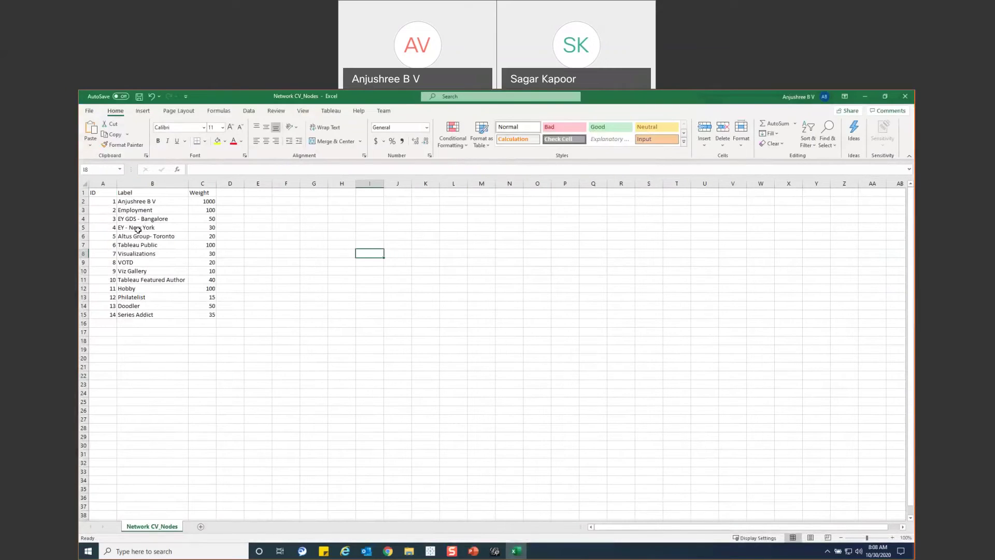
# Examine the ID, Label and Weight columns of the nodes sheet and return to the Datasets folder.
pyautogui.click(102, 194)
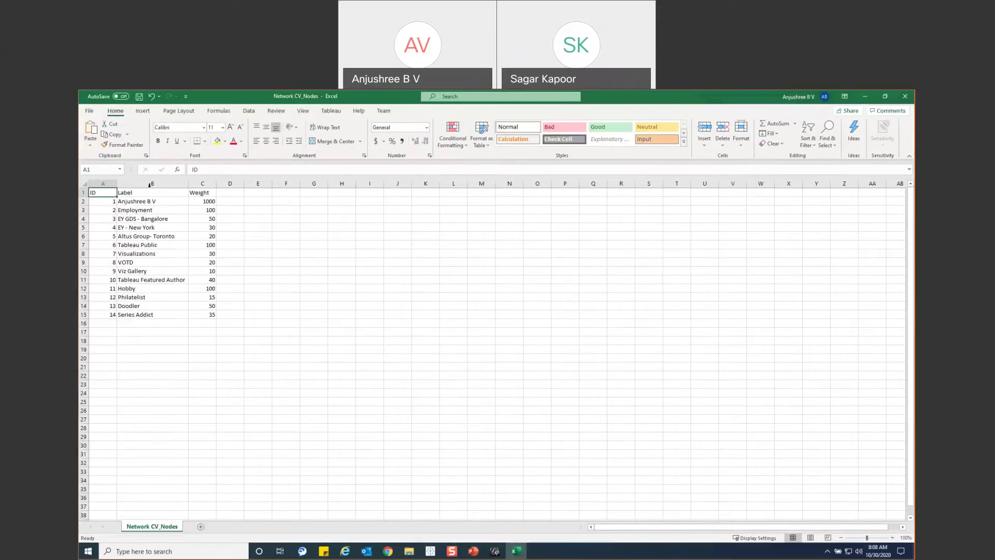
pyautogui.click(150, 185)
pyautogui.click(202, 185)
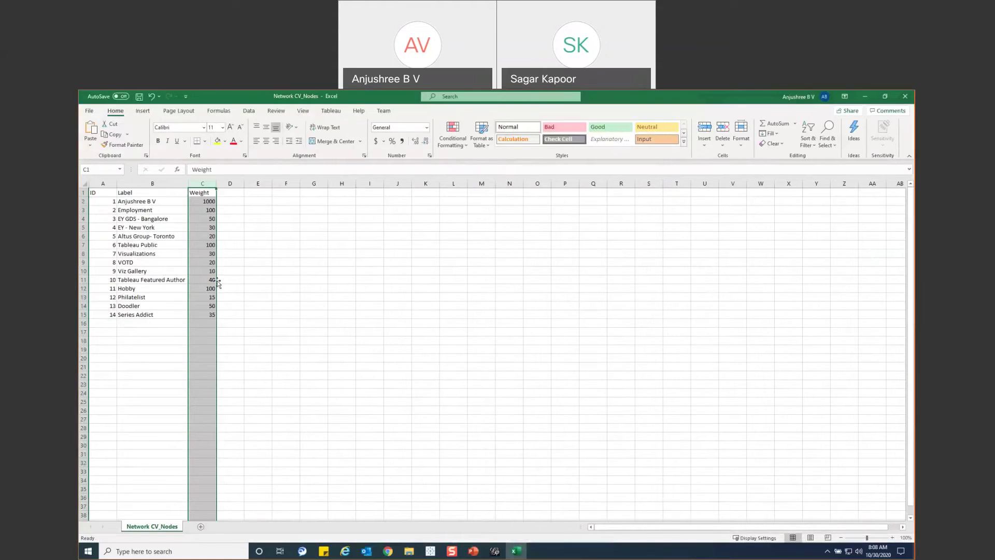
pyautogui.click(373, 255)
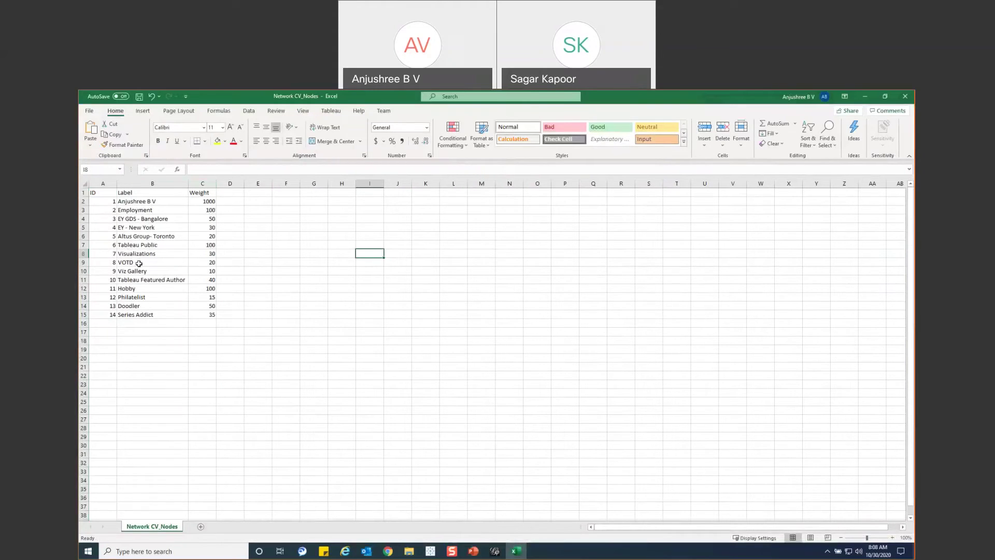
pyautogui.click(863, 97)
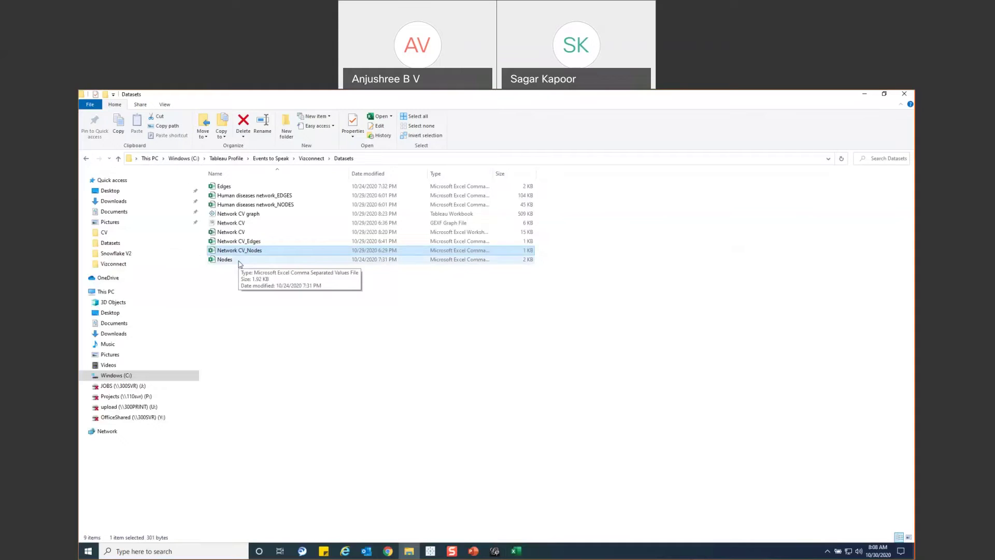
# Open Network CV_Edges in Excel and examine how its ID, Source and Target columns link the nodes.
pyautogui.doubleClick(241, 242)
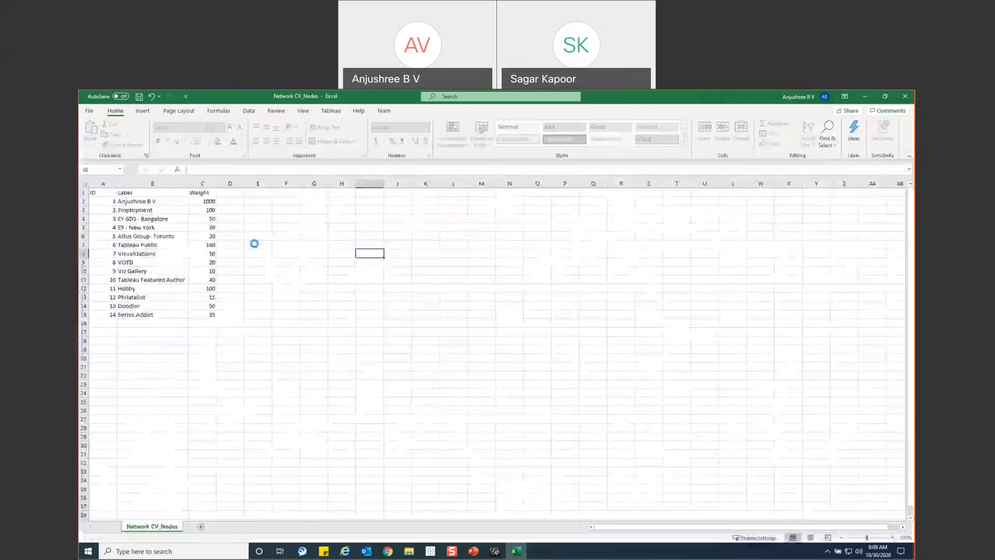
pyautogui.click(101, 182)
pyautogui.click(131, 183)
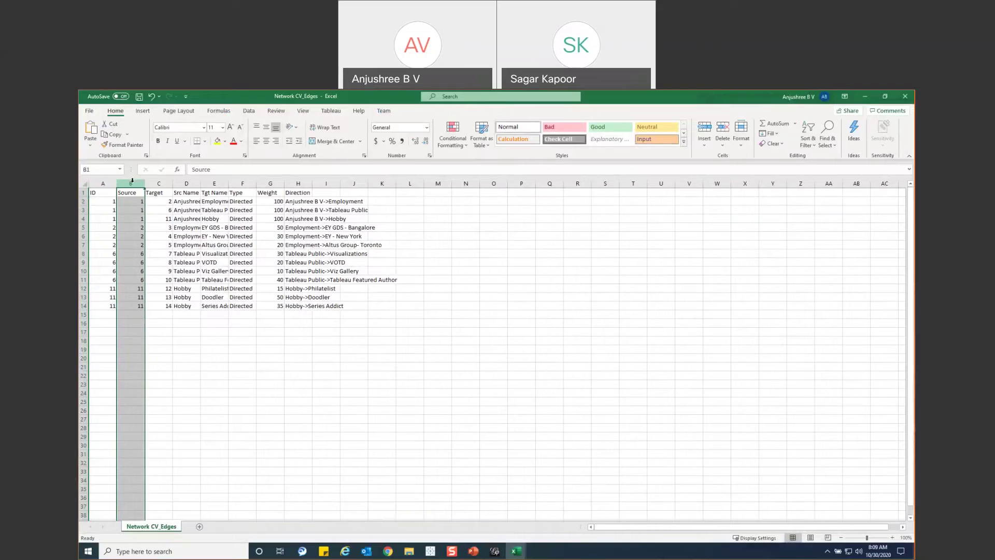
pyautogui.click(159, 183)
pyautogui.moveTo(134, 206); pyautogui.dragTo(133, 306)
pyautogui.click(612, 394)
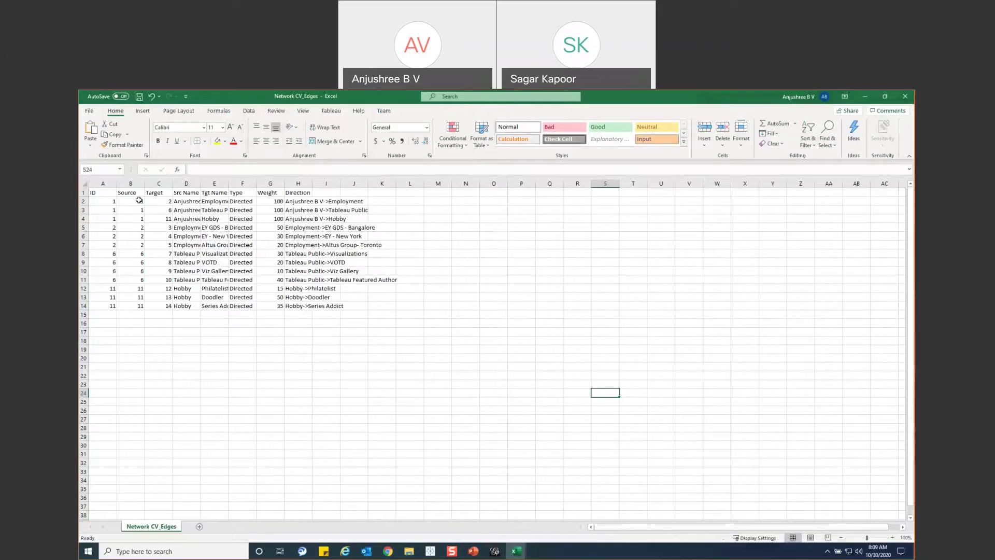
pyautogui.click(198, 191)
pyautogui.click(151, 194)
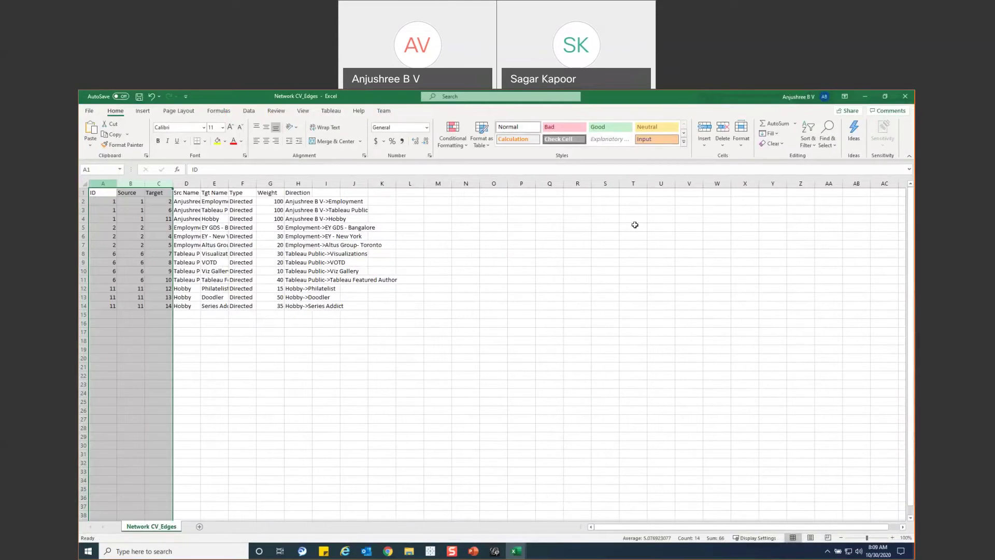
# Leave the edges sheet and close the Network CV_Nodes workbook without saving it.
pyautogui.hotkey('ctrl', 'Tab')
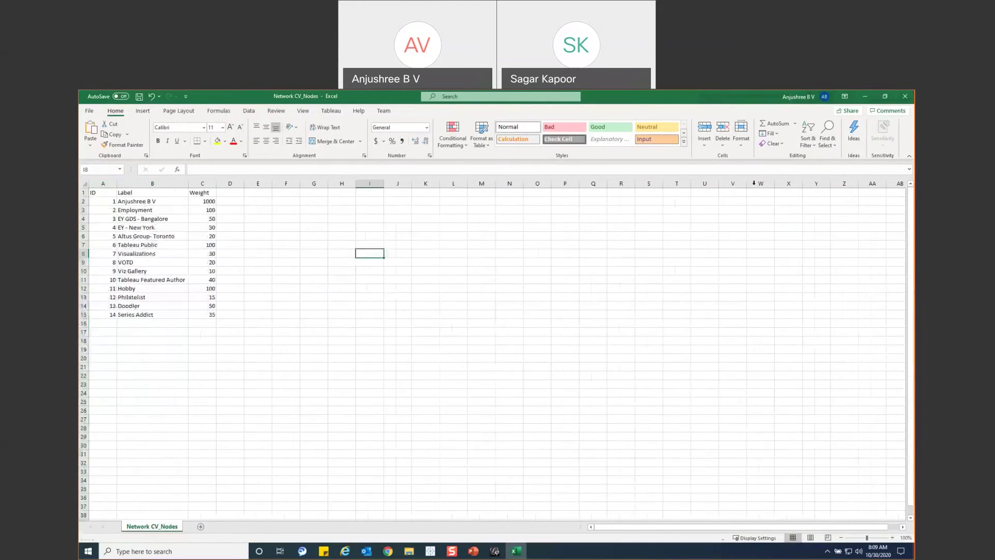
pyautogui.click(901, 97)
pyautogui.click(496, 332)
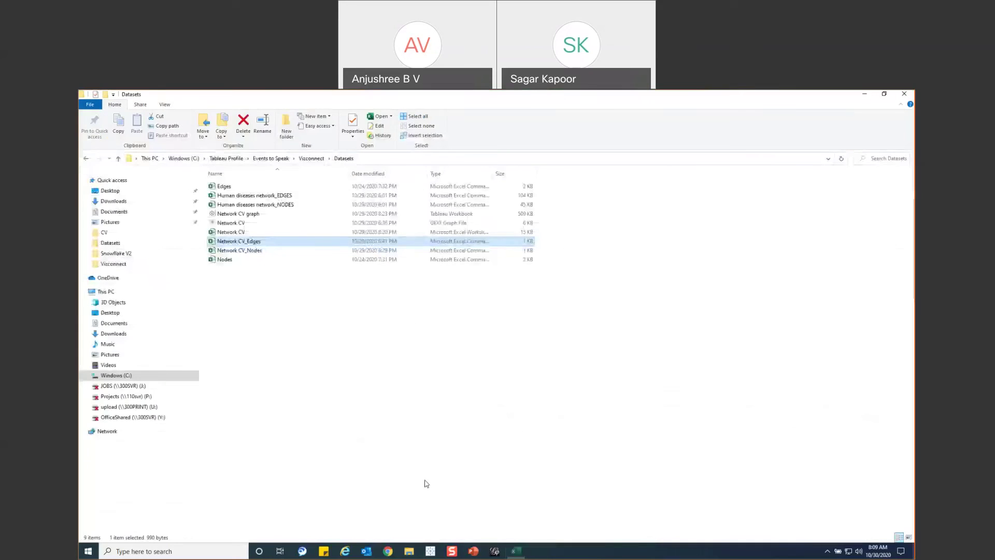
# Switch to Gephi and start another new project, discarding the current empty one.
pyautogui.click(495, 550)
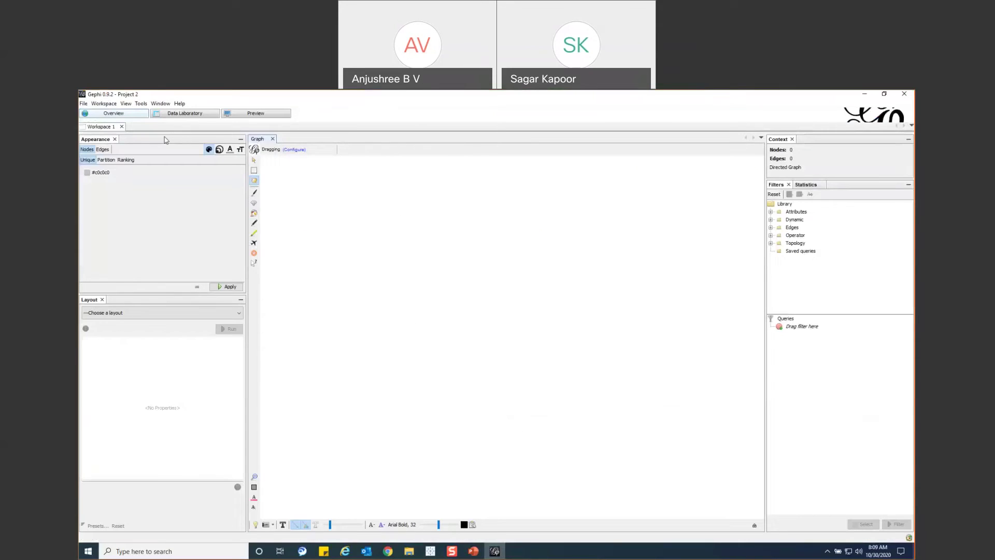
pyautogui.click(83, 103)
pyautogui.click(103, 137)
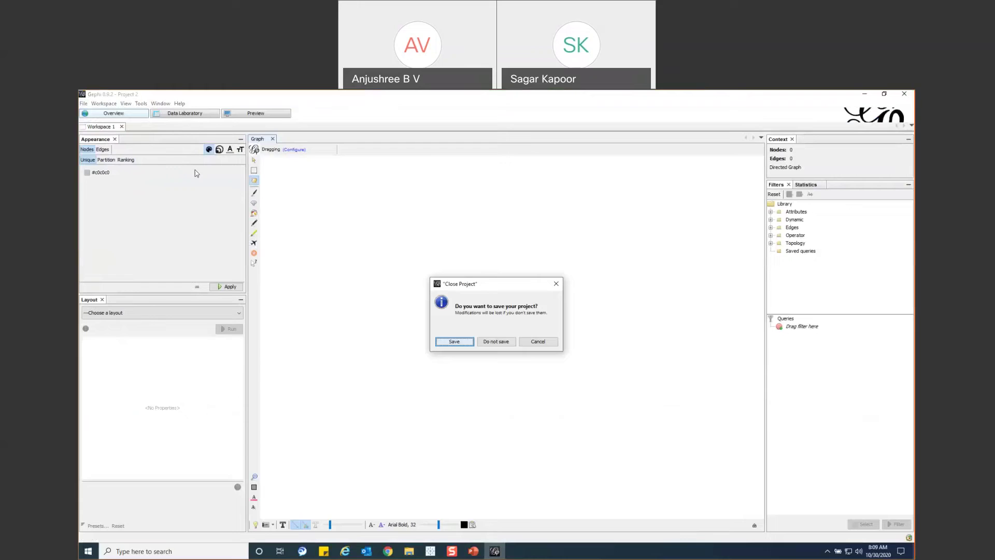
pyautogui.click(496, 341)
# Show the nodes table in the Data Laboratory and choose the Network CV_Nodes file for a spreadsheet import.
pyautogui.click(165, 115)
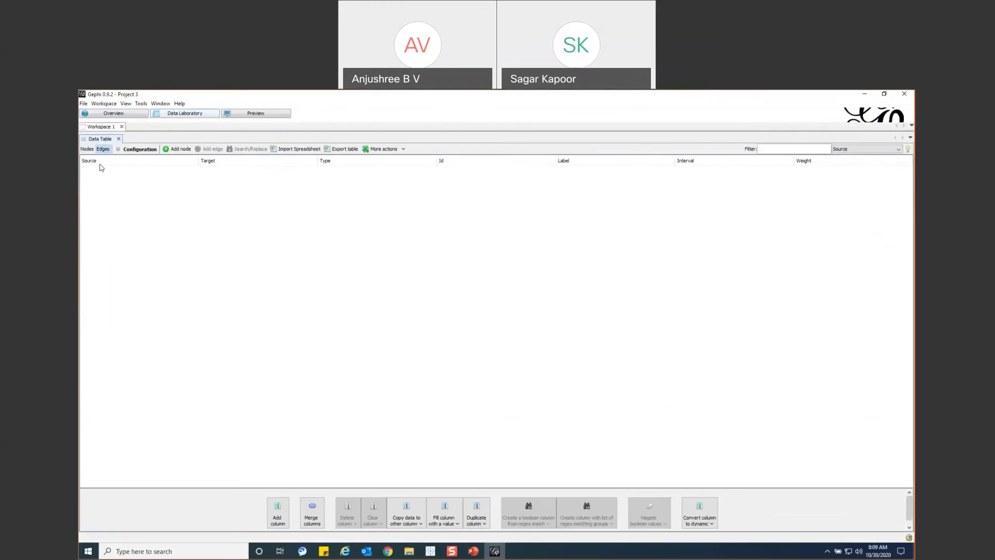
pyautogui.click(87, 149)
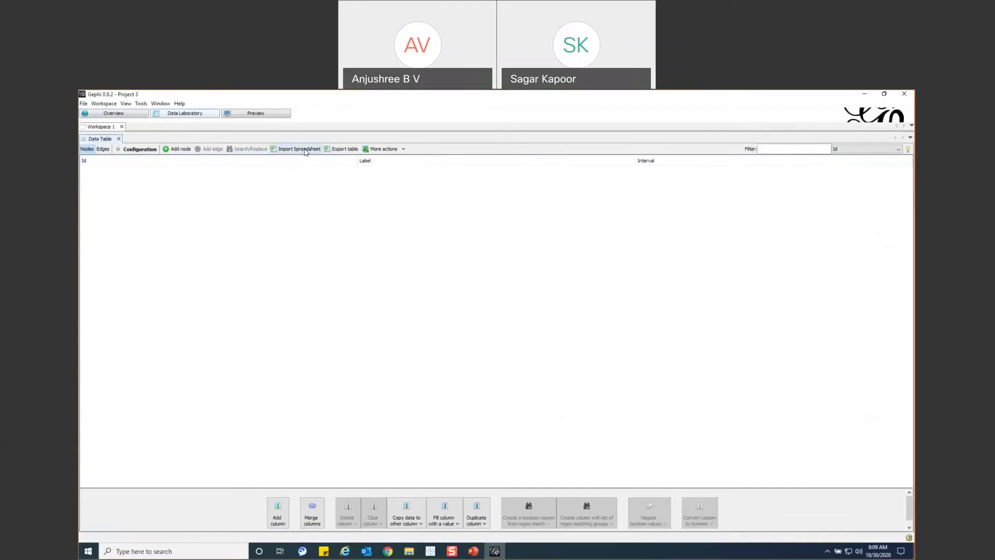
pyautogui.click(83, 104)
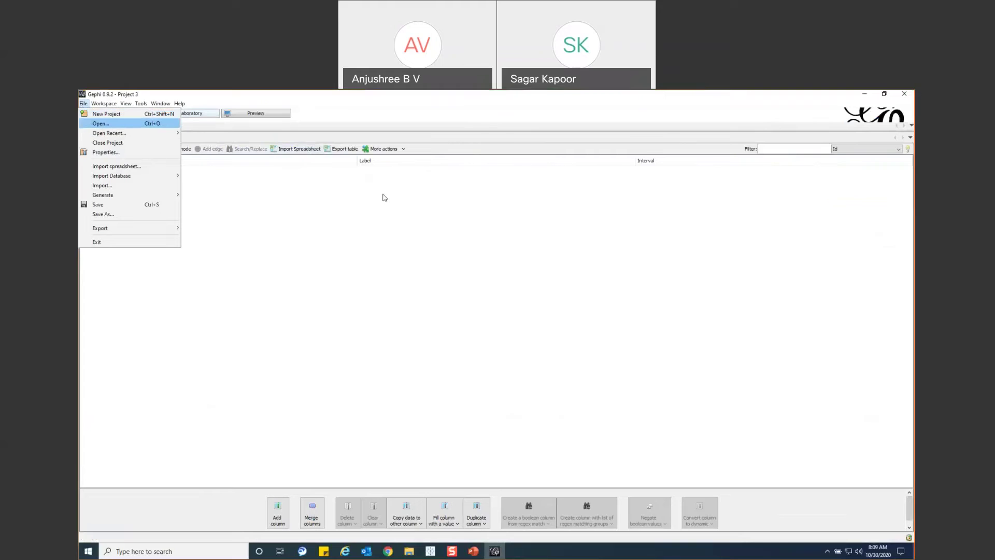
pyautogui.click(307, 151)
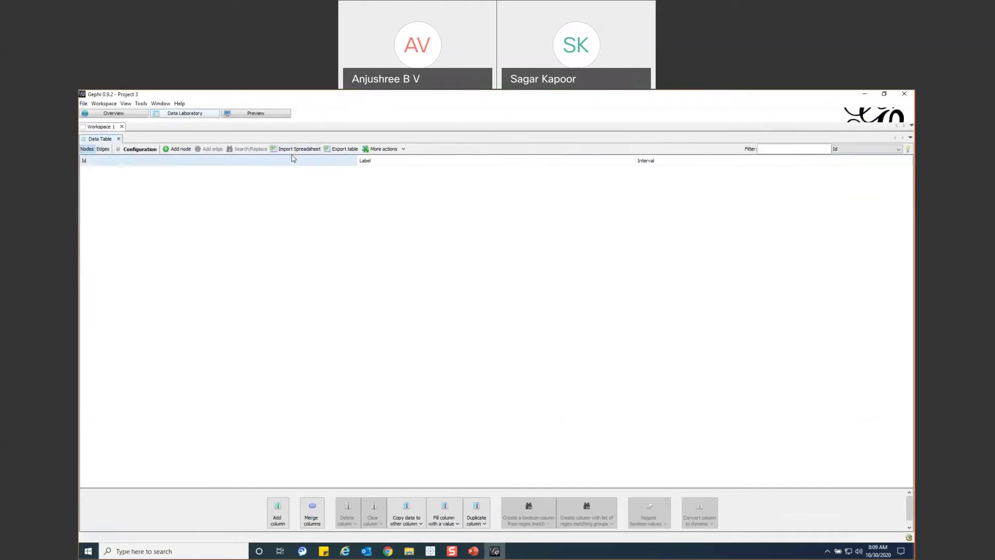
pyautogui.click(293, 149)
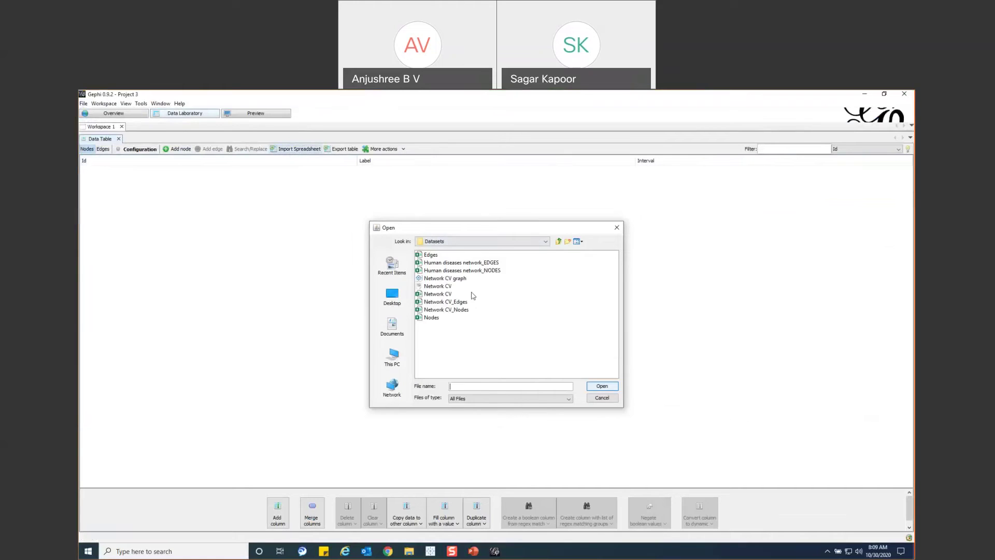
pyautogui.click(461, 310)
pyautogui.click(601, 388)
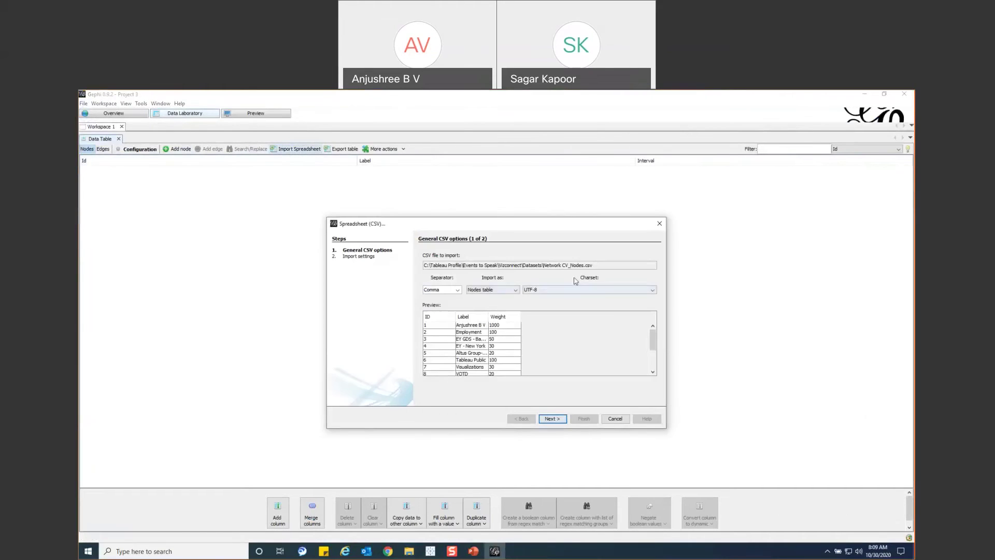
# Import the file as a Nodes table with Comma separator and UTF-8 charset, keeping the ID, Label and Weight columns.
pyautogui.click(516, 290)
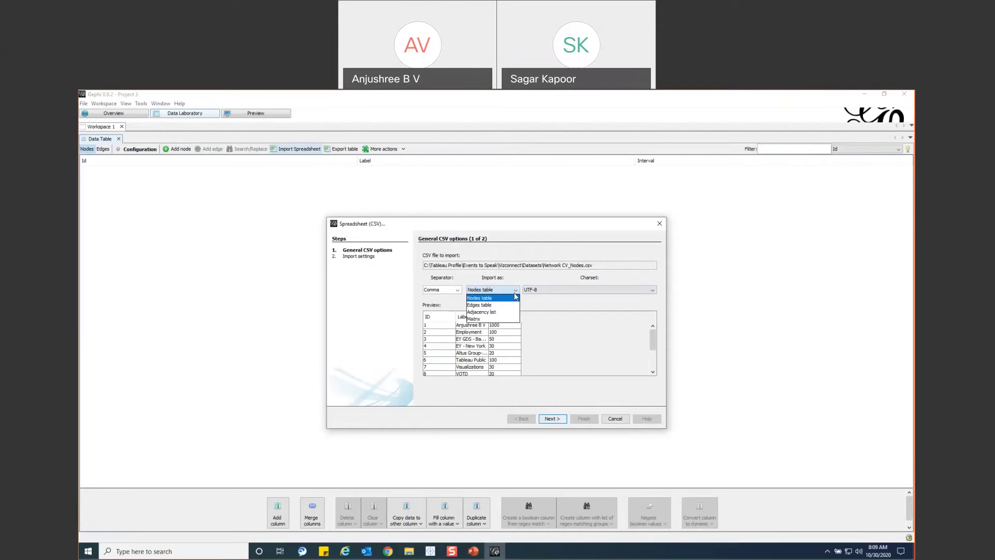
pyautogui.click(506, 290)
pyautogui.click(505, 290)
pyautogui.click(506, 298)
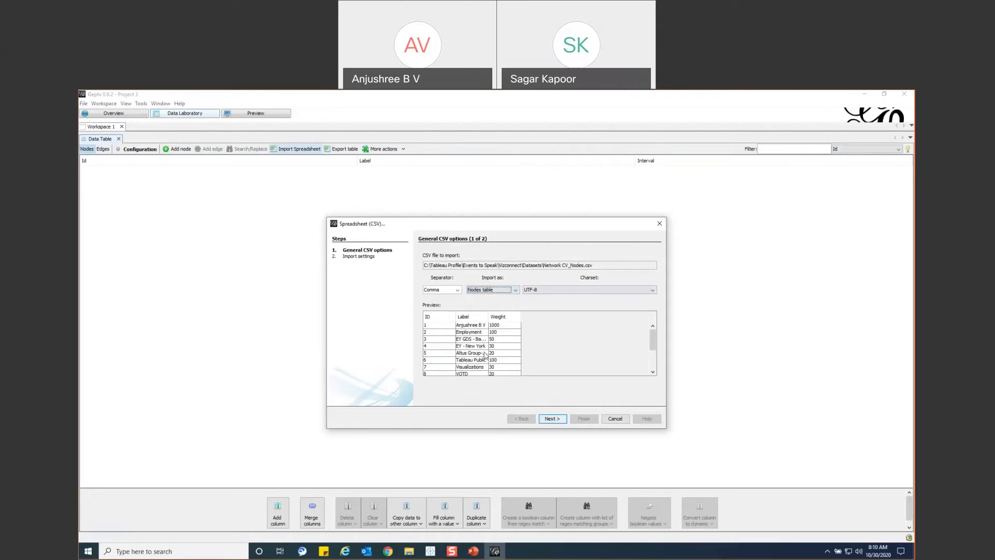
pyautogui.click(552, 419)
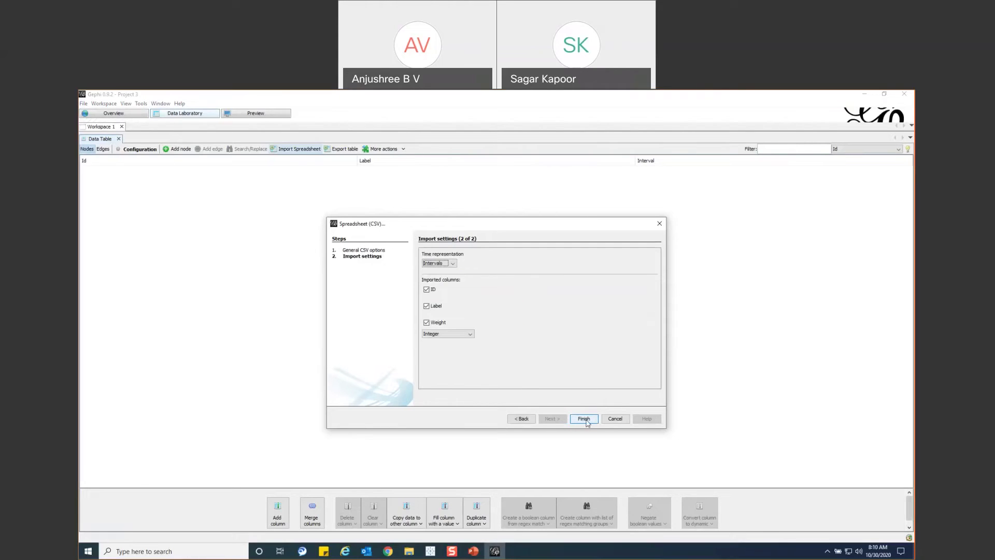
pyautogui.click(584, 419)
# Set the graph type to Directed and complete the nodes import into a new workspace.
pyautogui.click(409, 321)
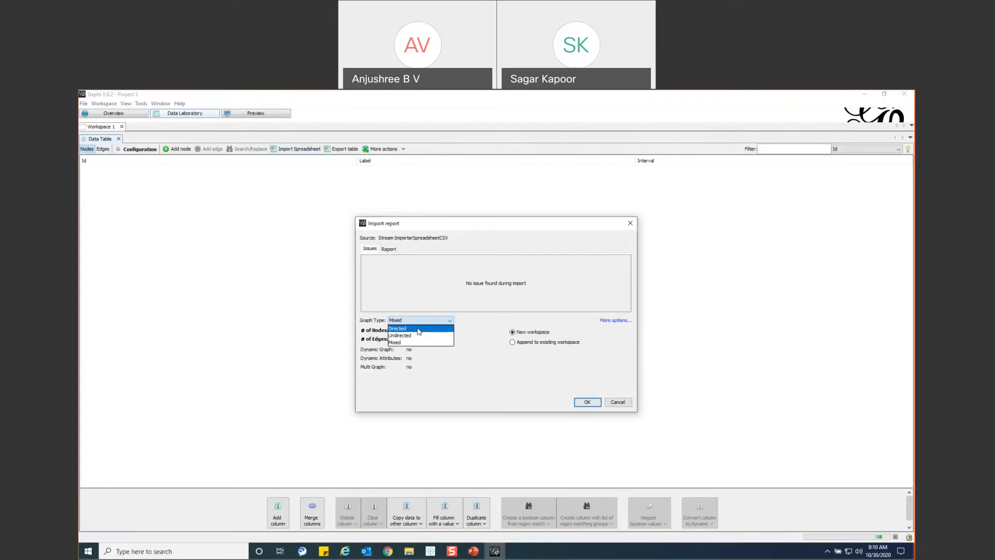
pyautogui.click(419, 330)
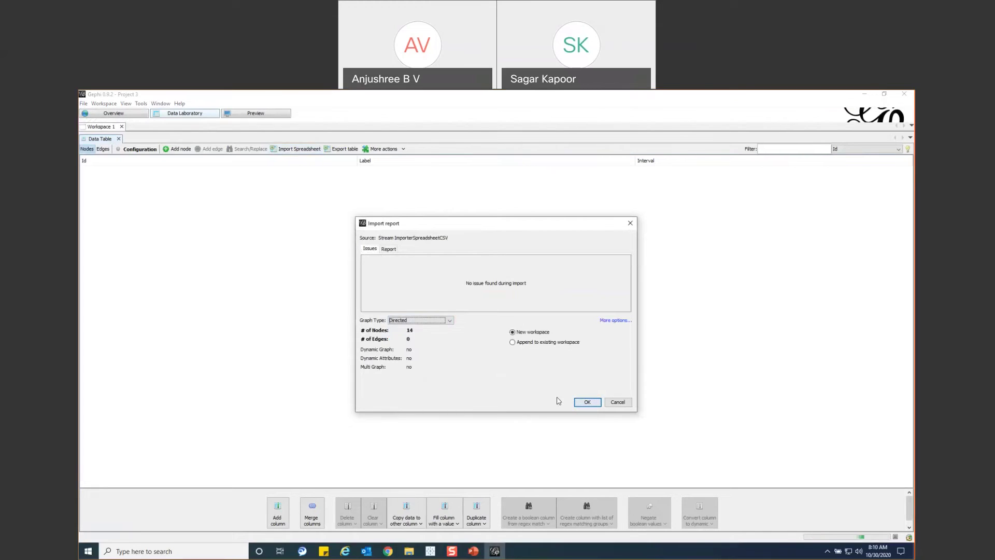
pyautogui.click(587, 402)
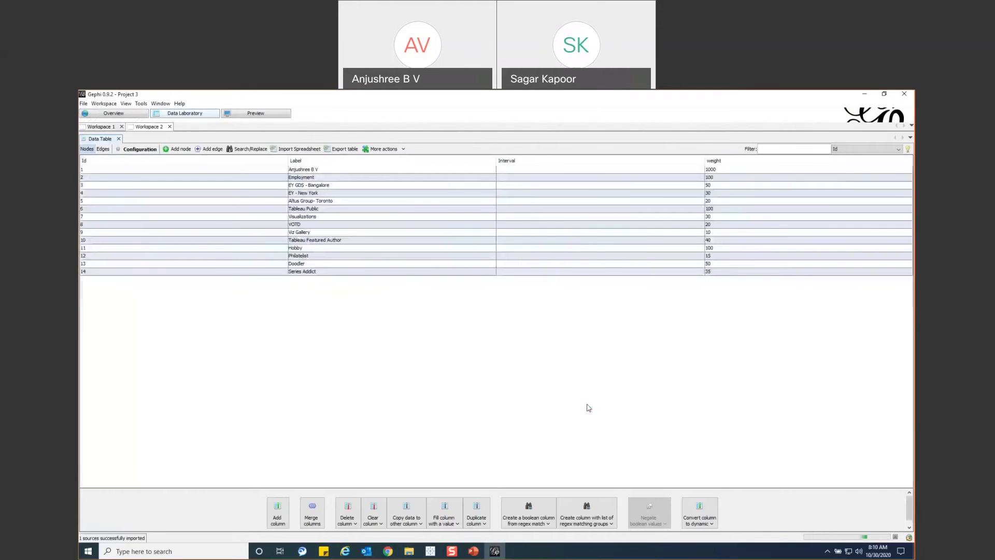
# Show the edges table in the Data Laboratory and choose the Network CV_Edges file for a spreadsheet import.
pyautogui.click(103, 150)
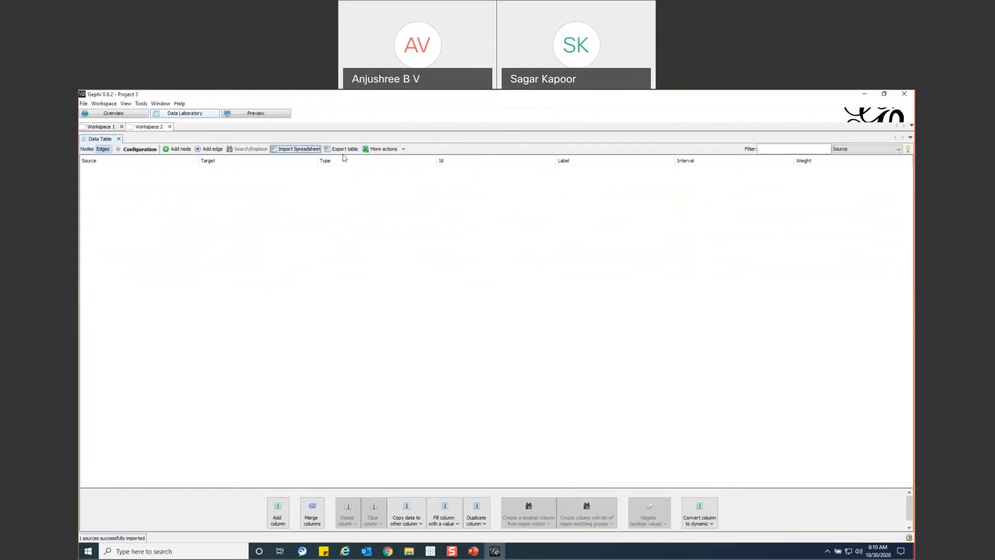
pyautogui.click(293, 149)
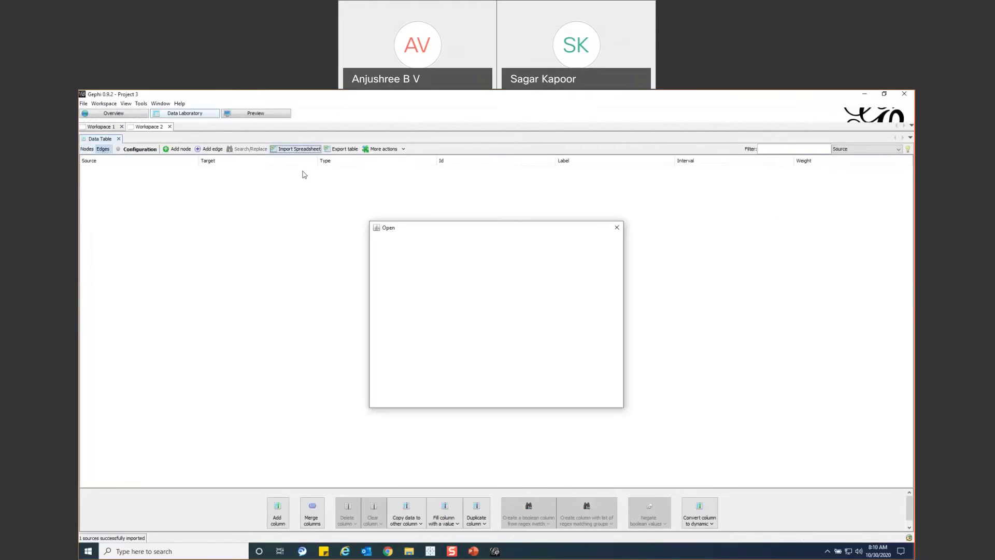
pyautogui.click(463, 303)
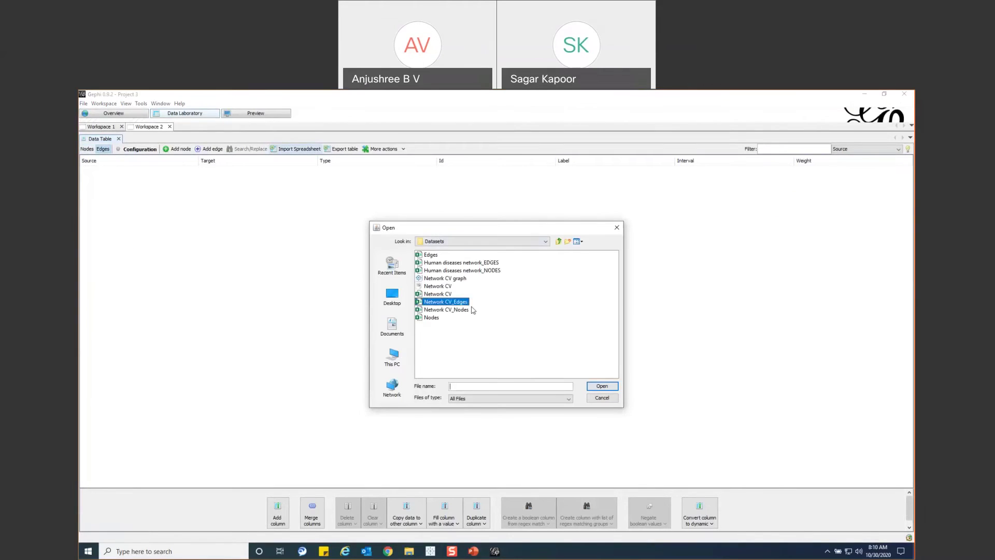
pyautogui.click(601, 386)
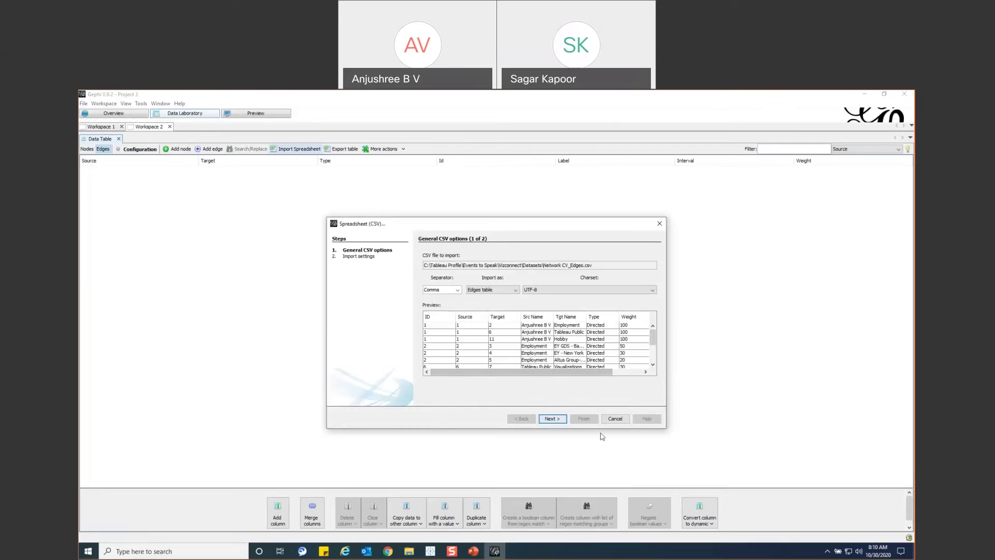
# Import the file as an Edges table with Comma separator and UTF-8 charset, appending it to the existing workspace.
pyautogui.click(557, 419)
pyautogui.click(582, 418)
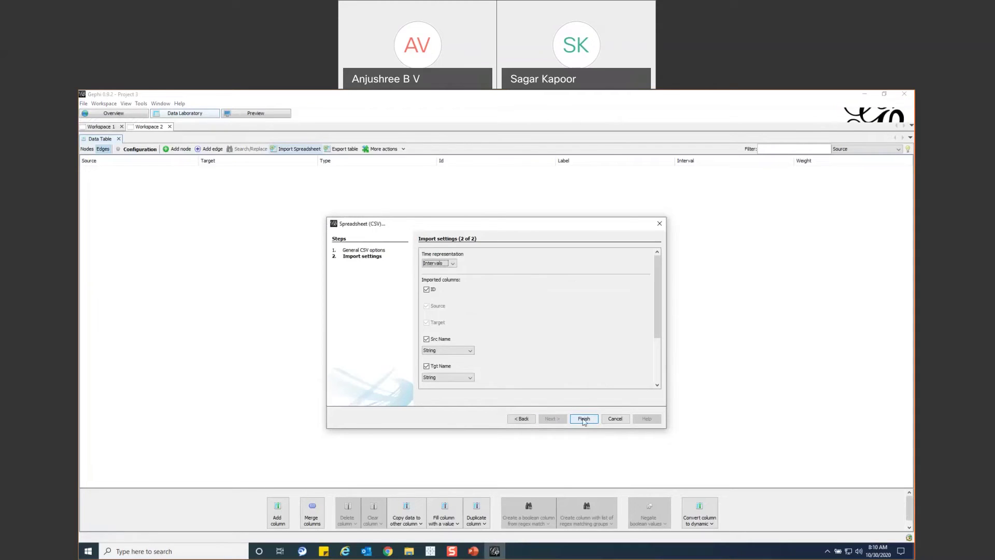
pyautogui.click(563, 341)
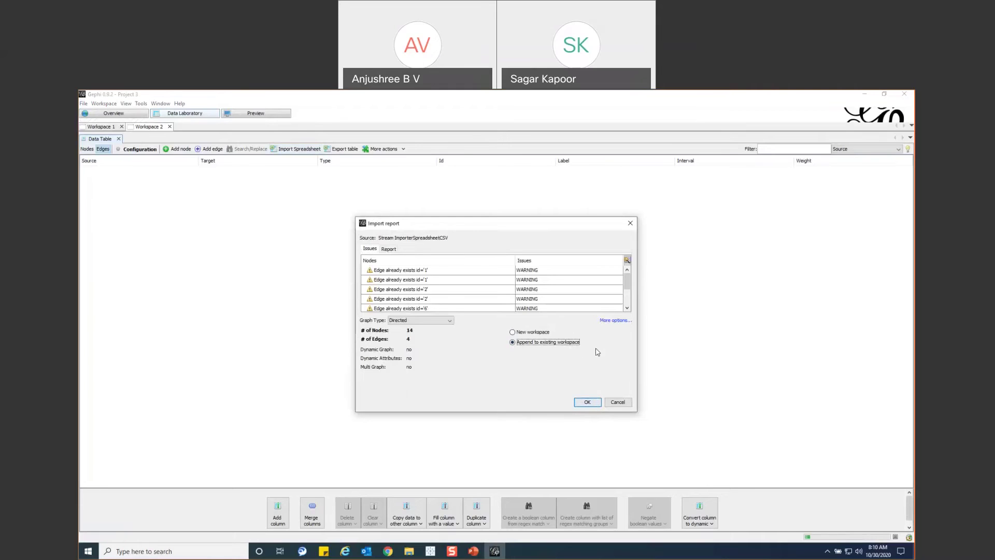
pyautogui.click(588, 407)
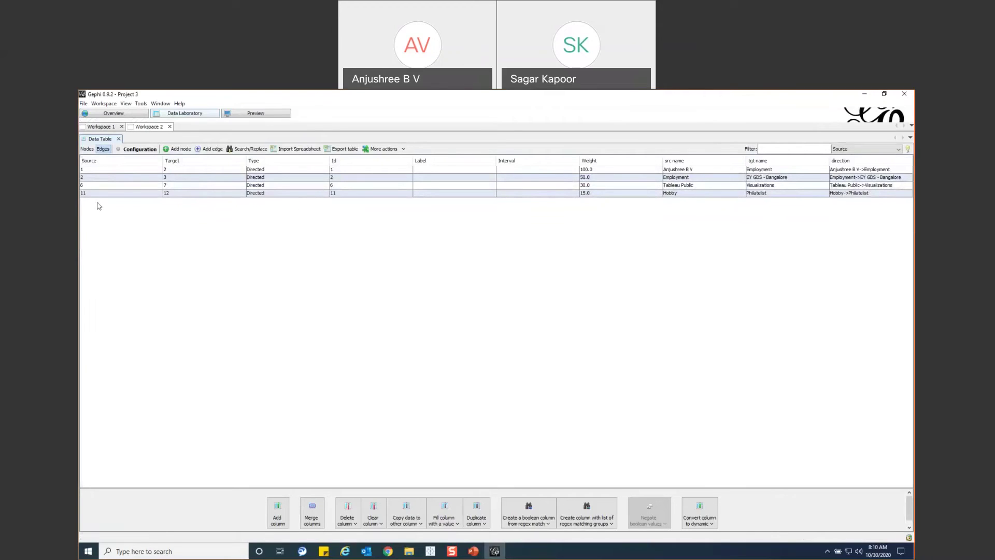
# Show the imported graph in the Overview and run the Yifan Hu layout on it.
pyautogui.click(131, 117)
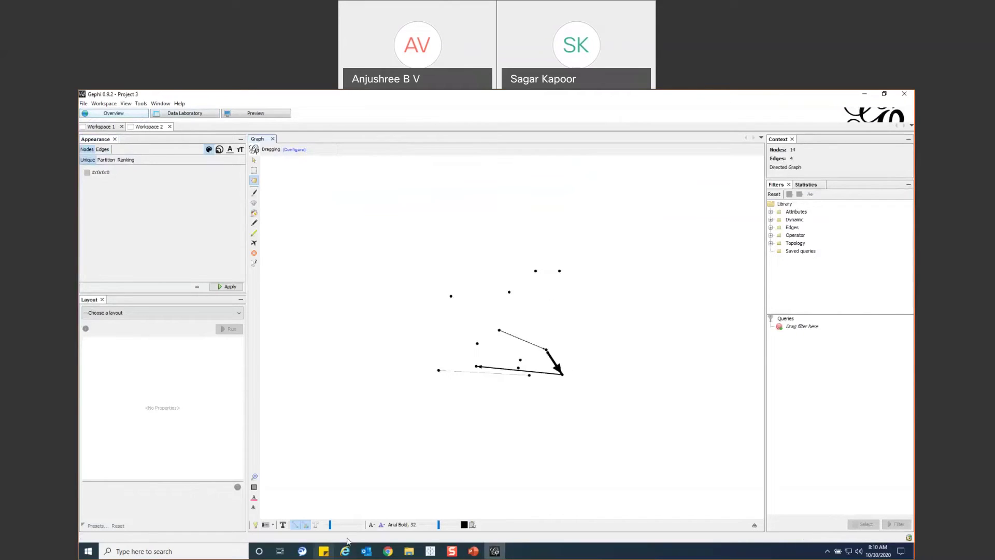
pyautogui.click(181, 116)
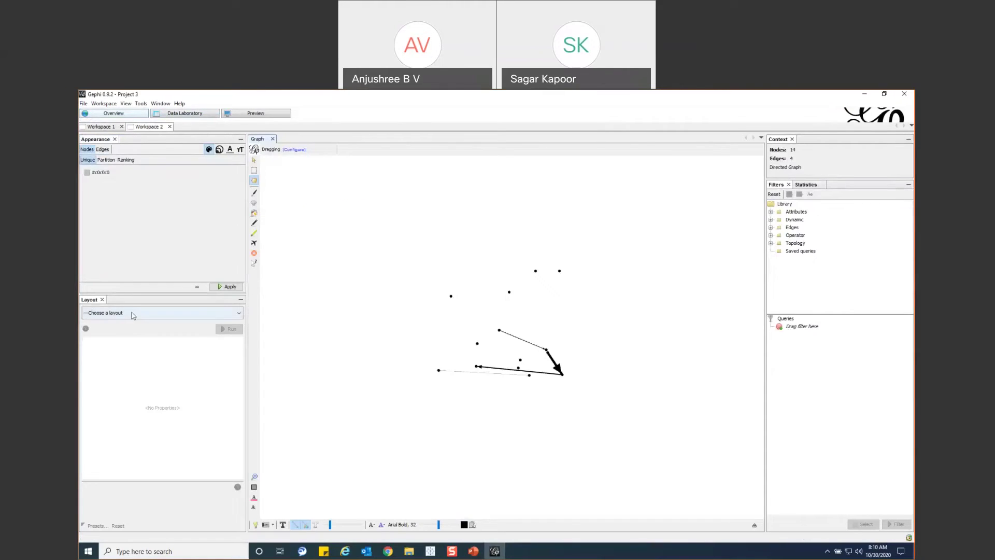
pyautogui.click(133, 314)
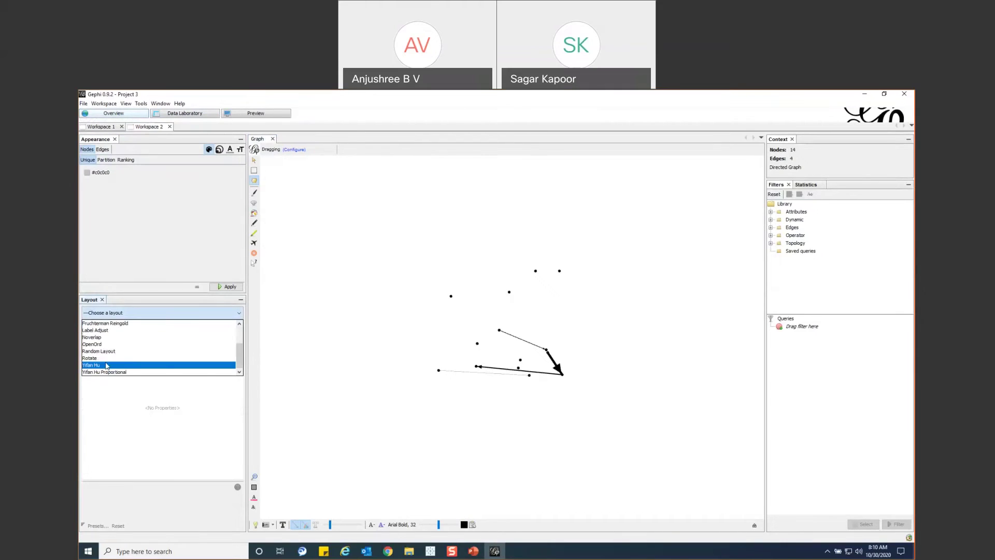
pyautogui.click(106, 366)
pyautogui.click(228, 330)
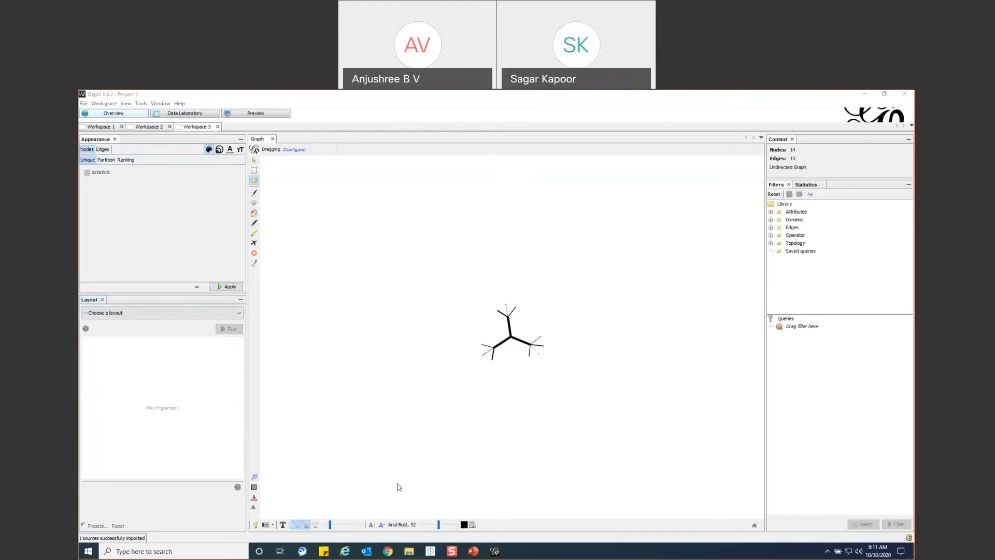
# Review the edges and nodes tables of Workspace 3 in the Data Laboratory, returning to the Overview.
pyautogui.click(189, 114)
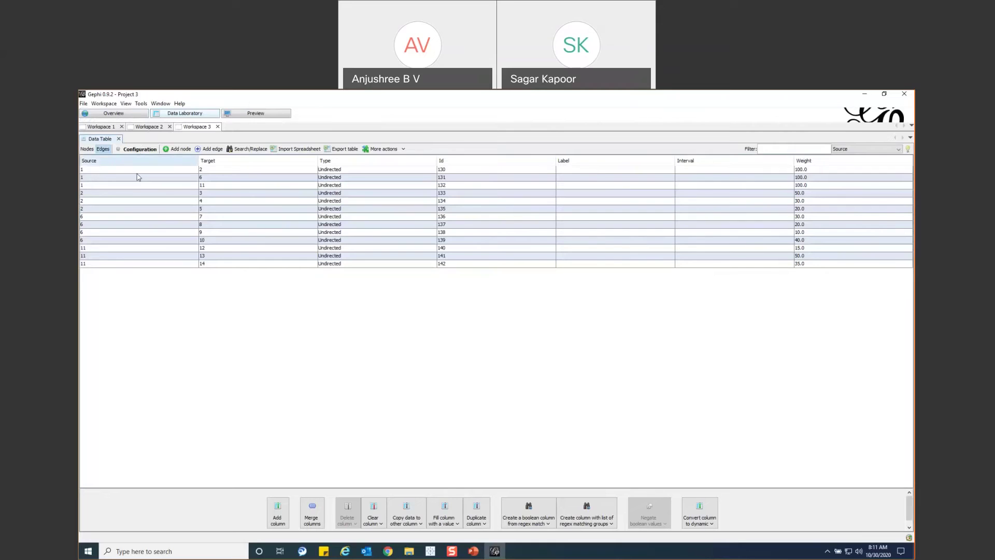
pyautogui.click(86, 149)
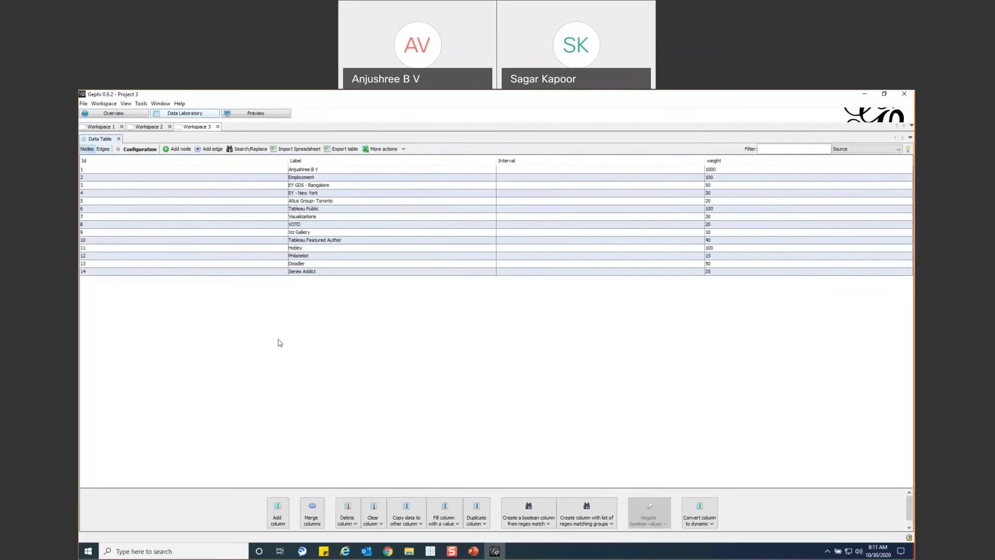
pyautogui.click(123, 117)
# Select the Yifan Hu layout for the graph in Workspace 3.
pyautogui.scroll(5, 511, 351)
pyautogui.click(156, 313)
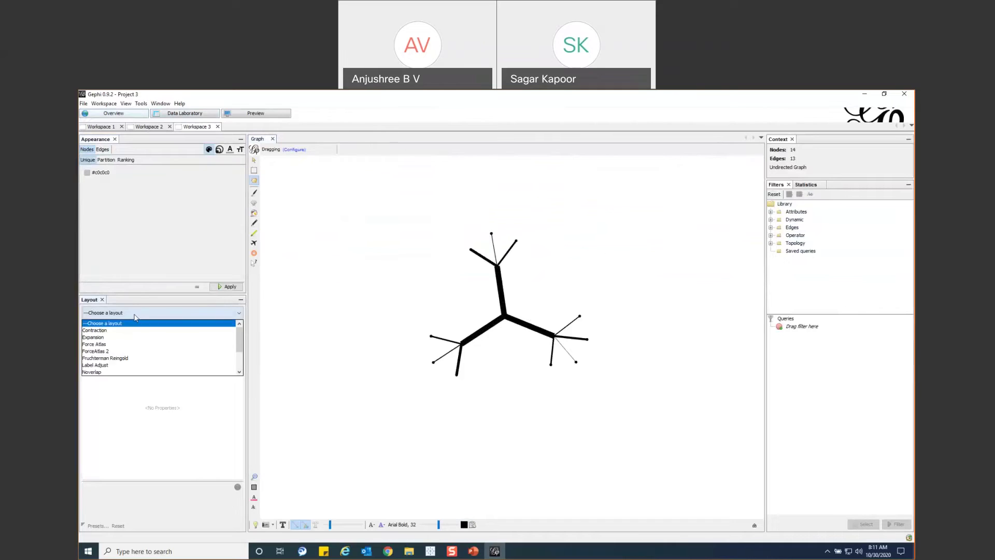
pyautogui.scroll(-1, 155, 358)
pyautogui.click(161, 372)
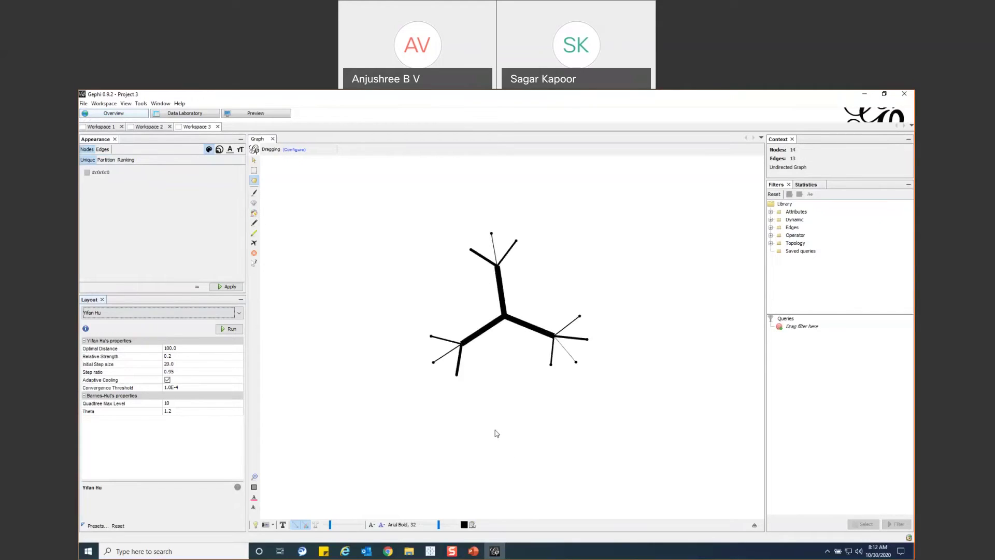
pyautogui.click(83, 104)
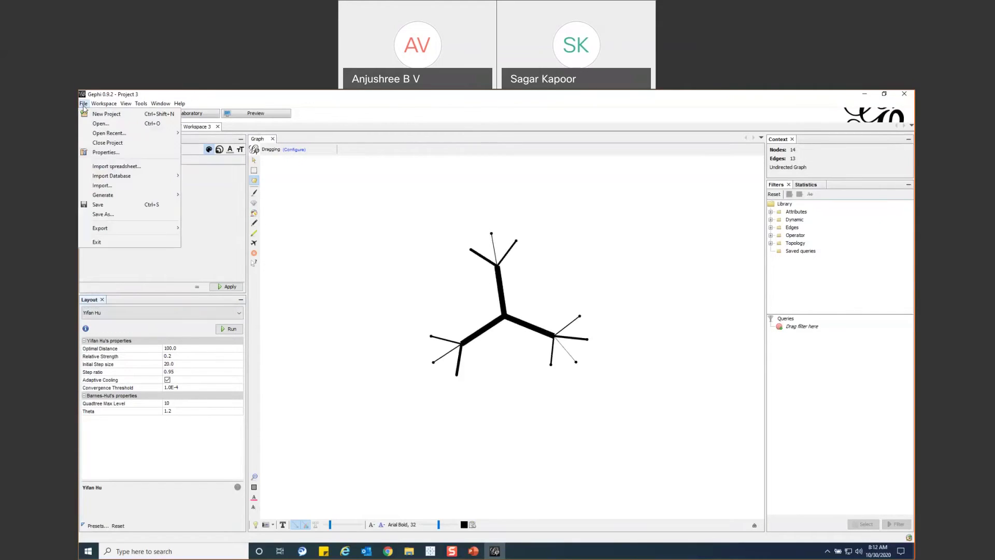
pyautogui.moveTo(131, 229)
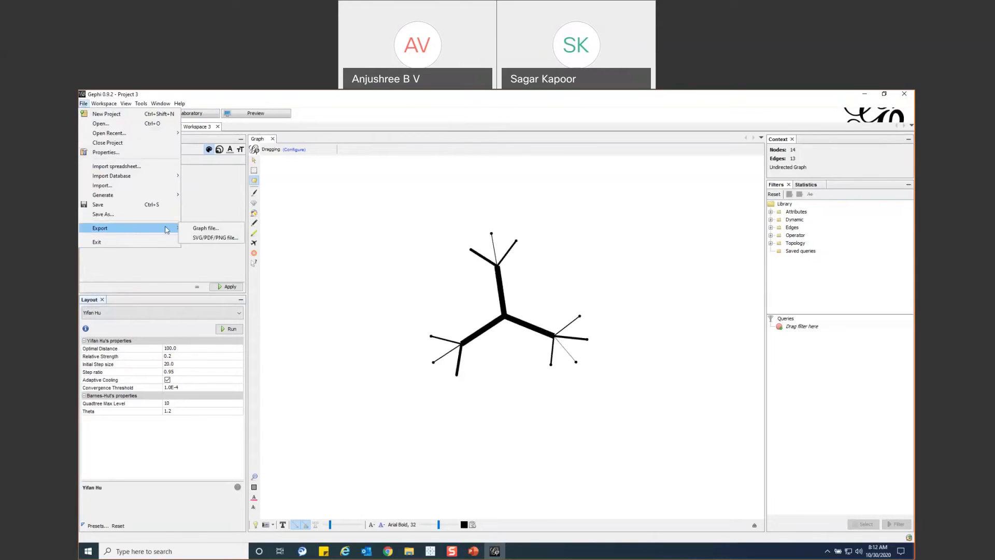
pyautogui.click(194, 229)
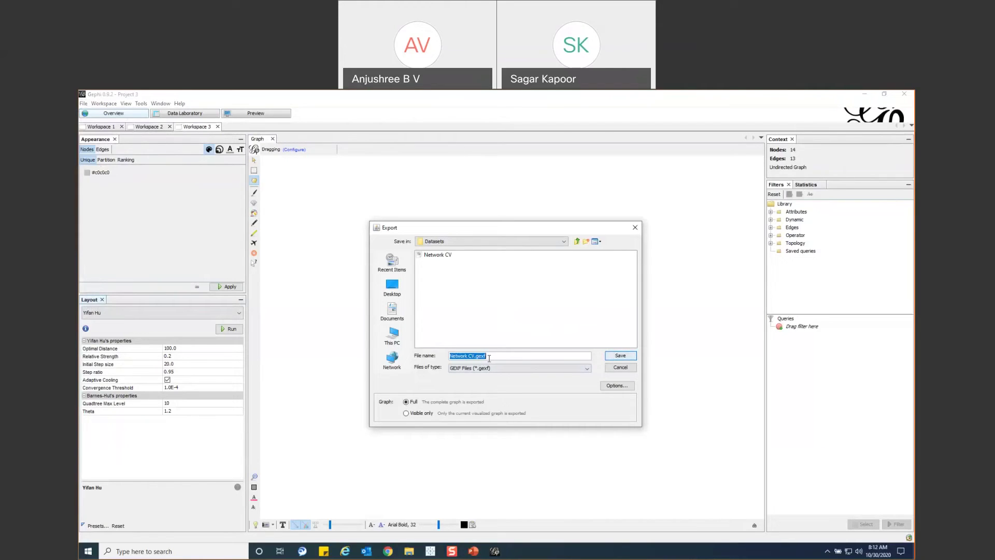
pyautogui.click(640, 230)
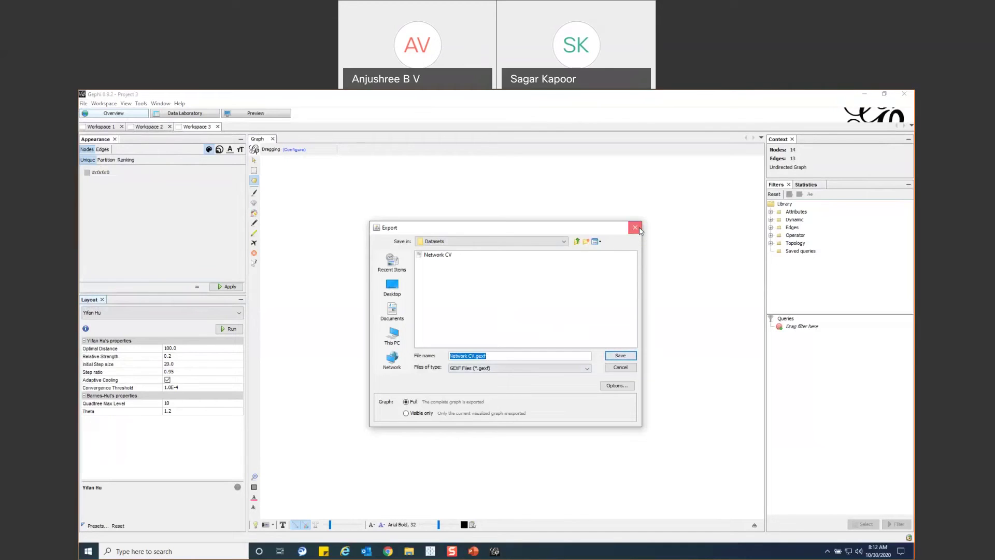
# Switch to File Explorer, open the Network CV Excel workbook from the Datasets folder and view its Nodes_1 and Edges sheets.
pyautogui.click(410, 549)
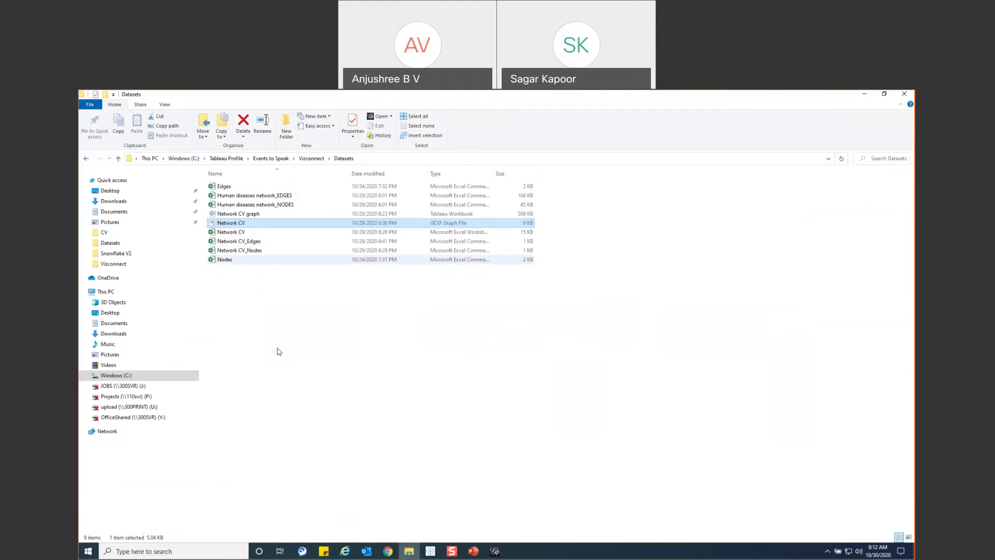
pyautogui.doubleClick(240, 233)
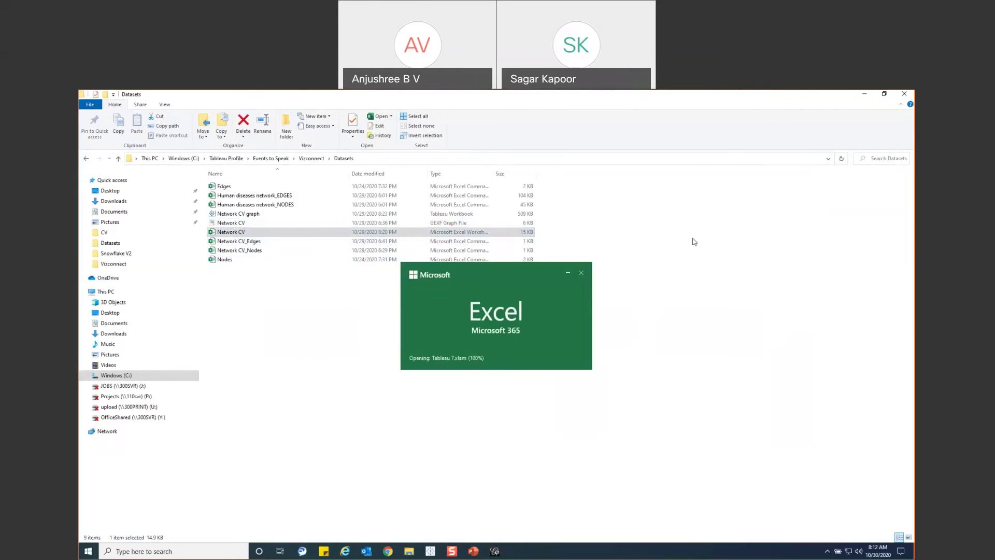
pyautogui.click(214, 526)
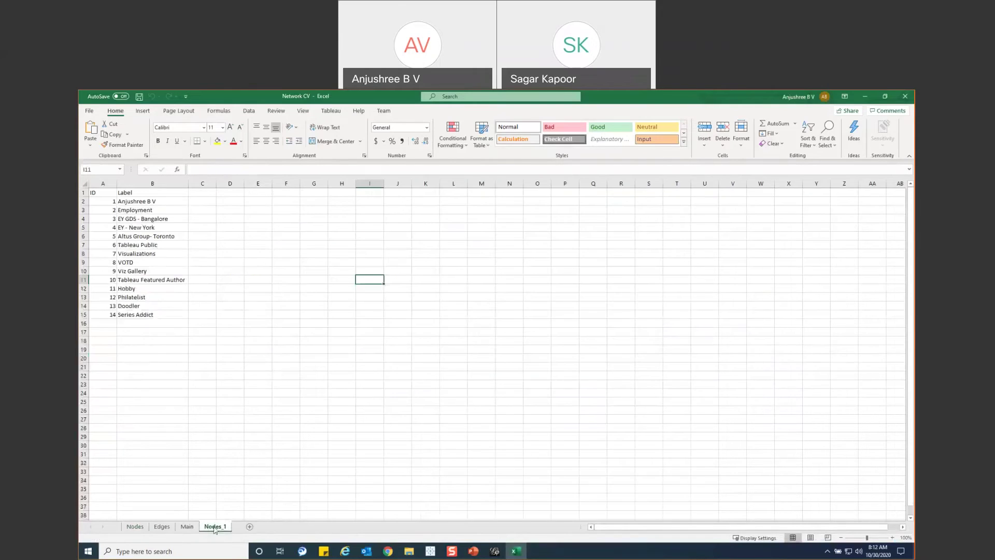
pyautogui.click(161, 526)
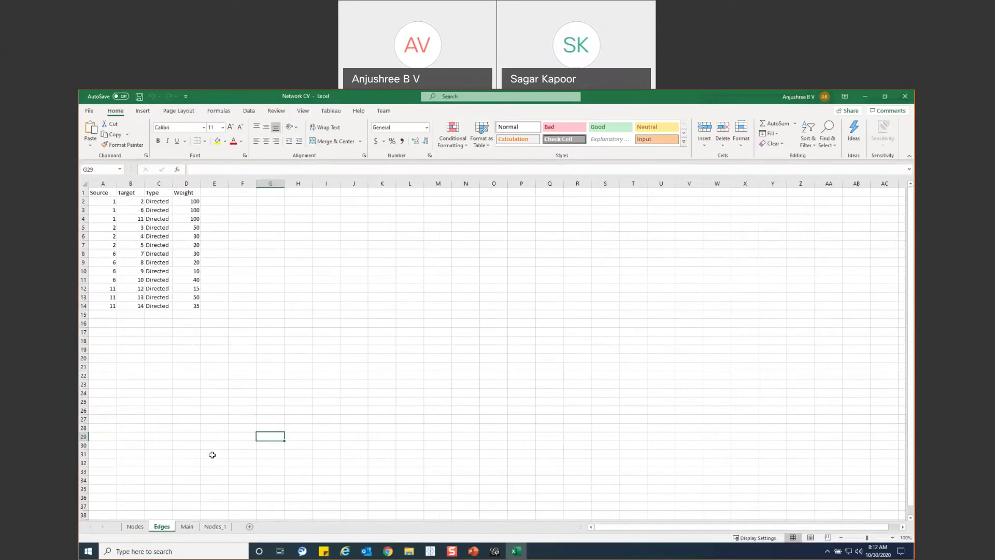
# Examine the ID, Source, Target, Src Name and Tgt Name columns and their formulas on the Main sheet.
pyautogui.click(187, 527)
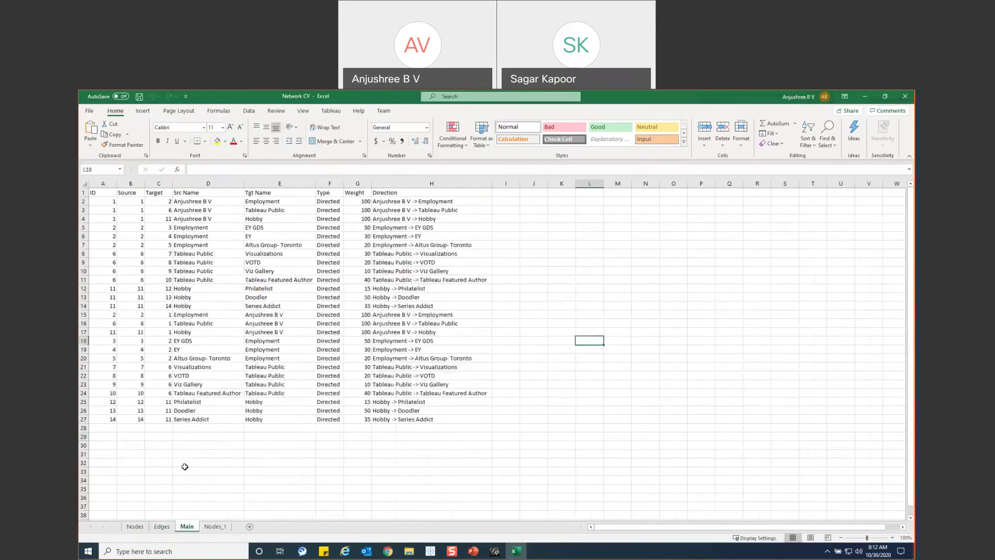
pyautogui.click(131, 181)
pyautogui.click(156, 182)
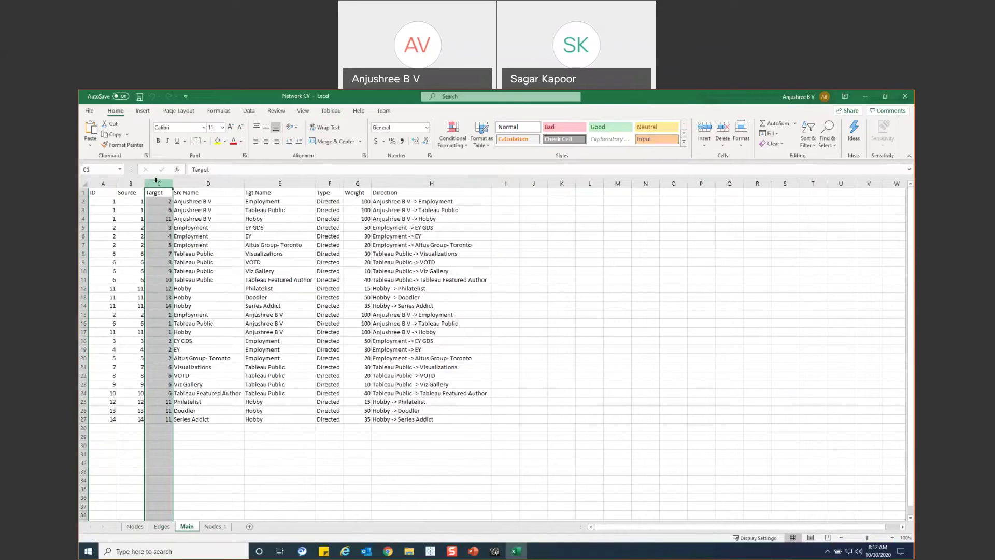
pyautogui.click(105, 200)
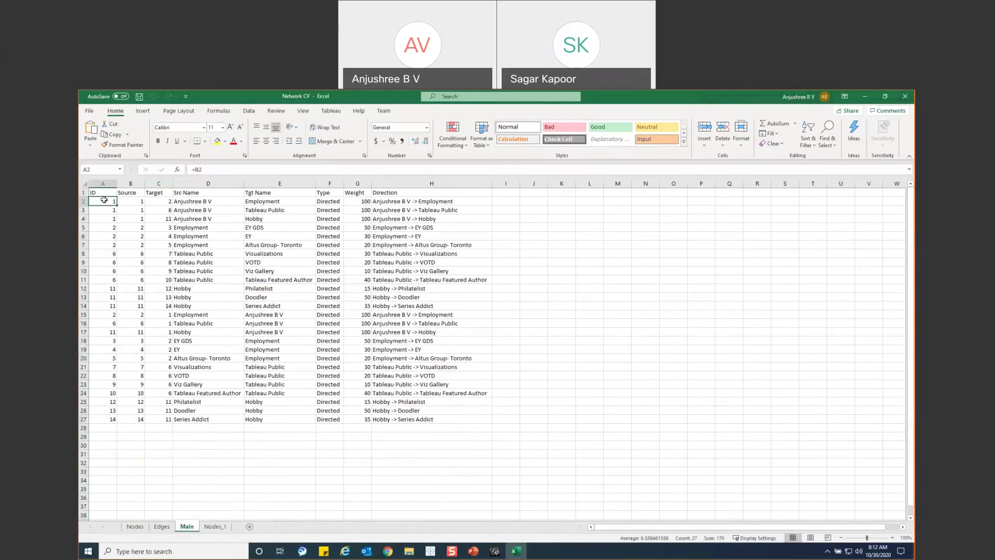
pyautogui.click(134, 202)
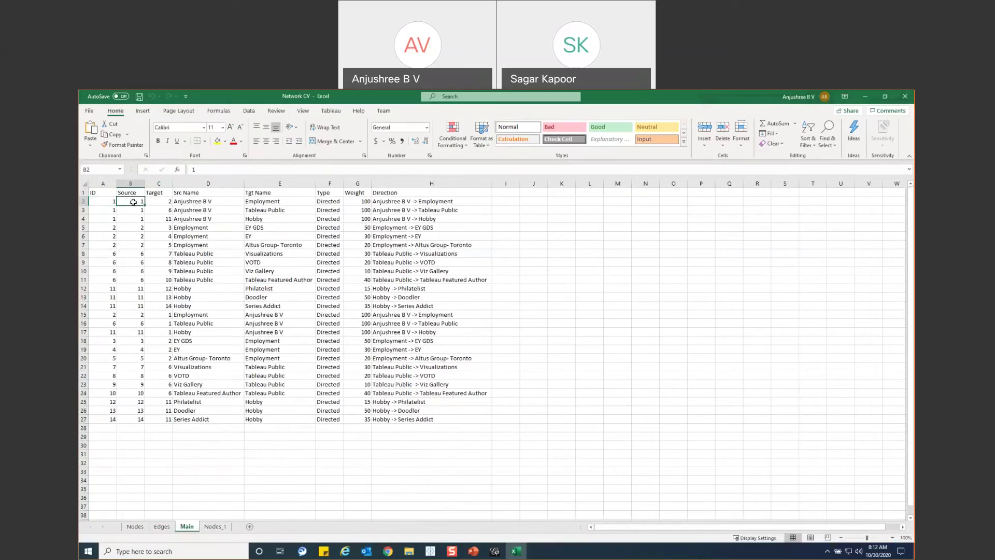
pyautogui.click(204, 201)
pyautogui.click(264, 208)
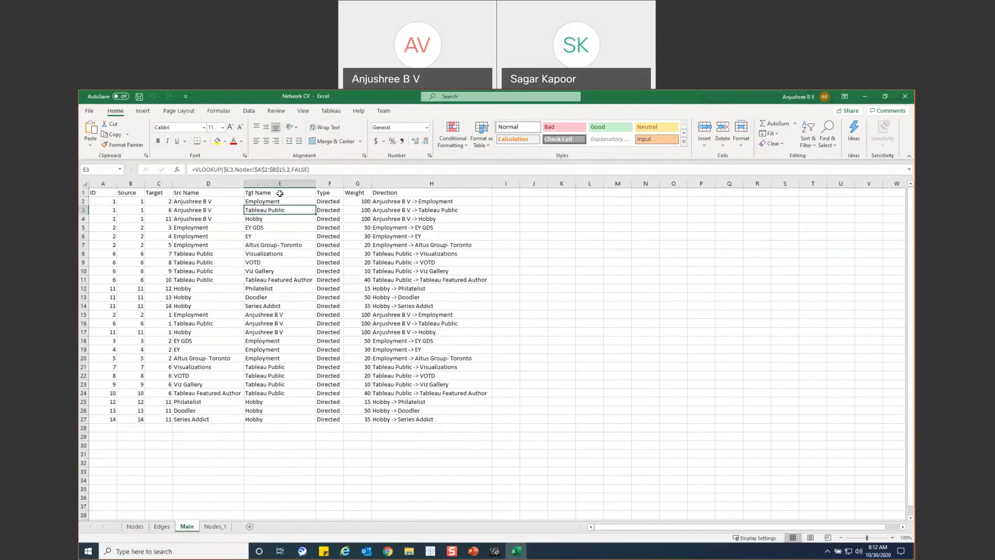
pyautogui.click(699, 351)
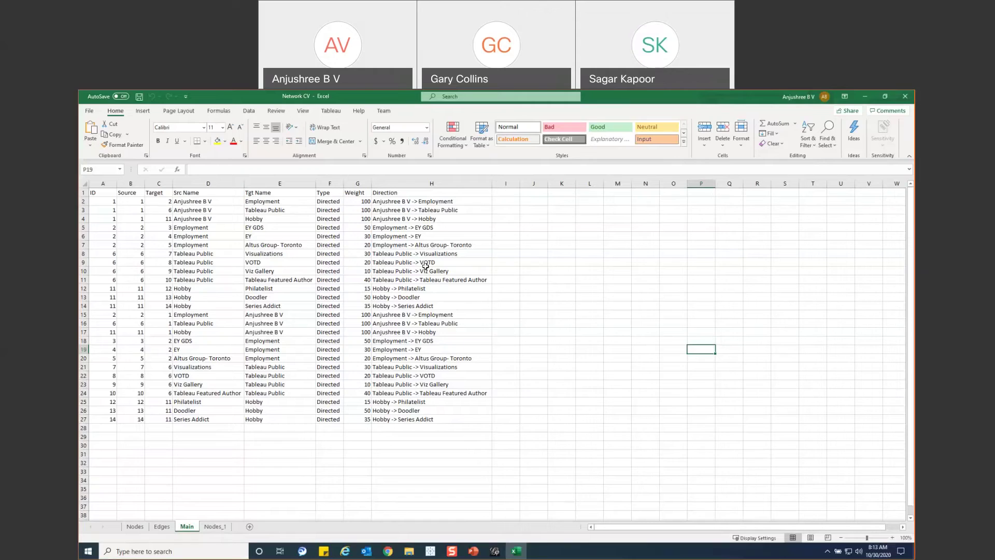
# Examine the formulas in the Direction column of the Main sheet, covering the rows down to the table's end.
pyautogui.click(407, 209)
pyautogui.click(412, 261)
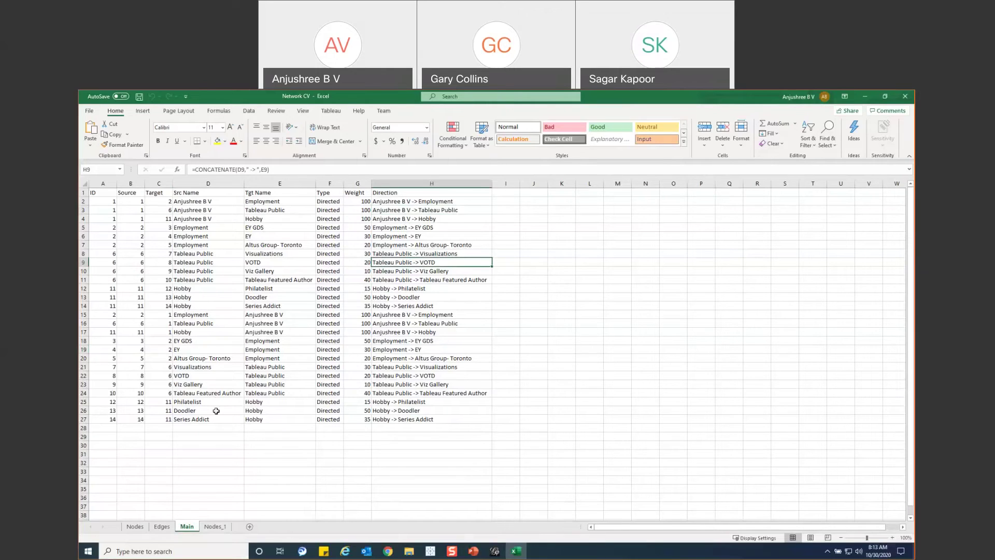
pyautogui.moveTo(433, 301); pyautogui.dragTo(444, 419)
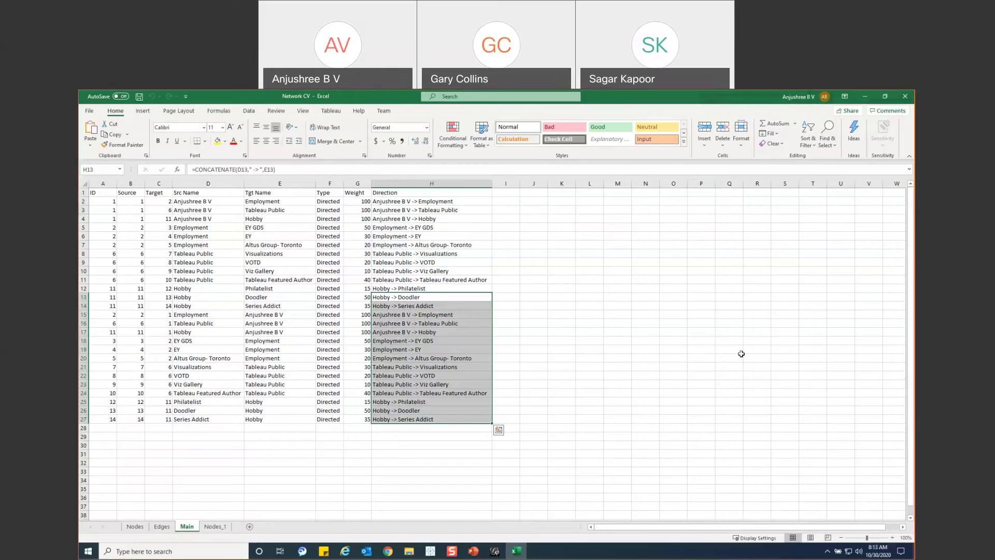
pyautogui.click(686, 359)
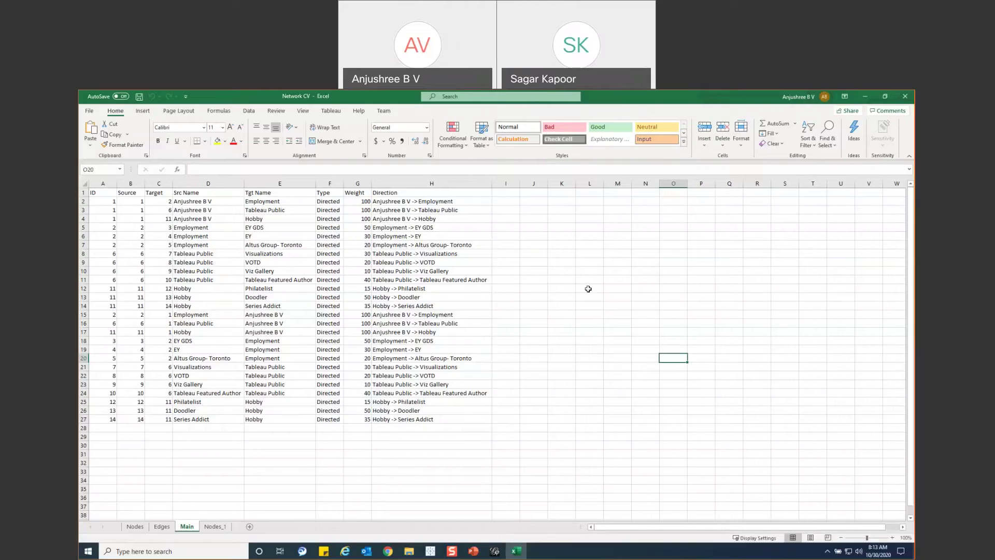
# Add a blank sheet to the Network CV workbook and choose the Network CV GEXF file in Datasets for opening, showing all file types.
pyautogui.moveTo(439, 550)
pyautogui.click(249, 526)
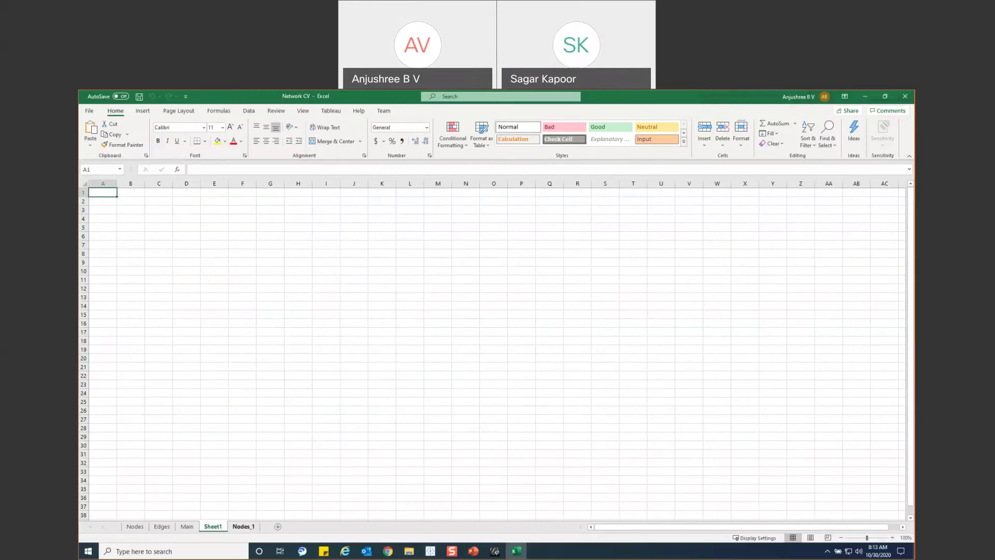
pyautogui.click(89, 111)
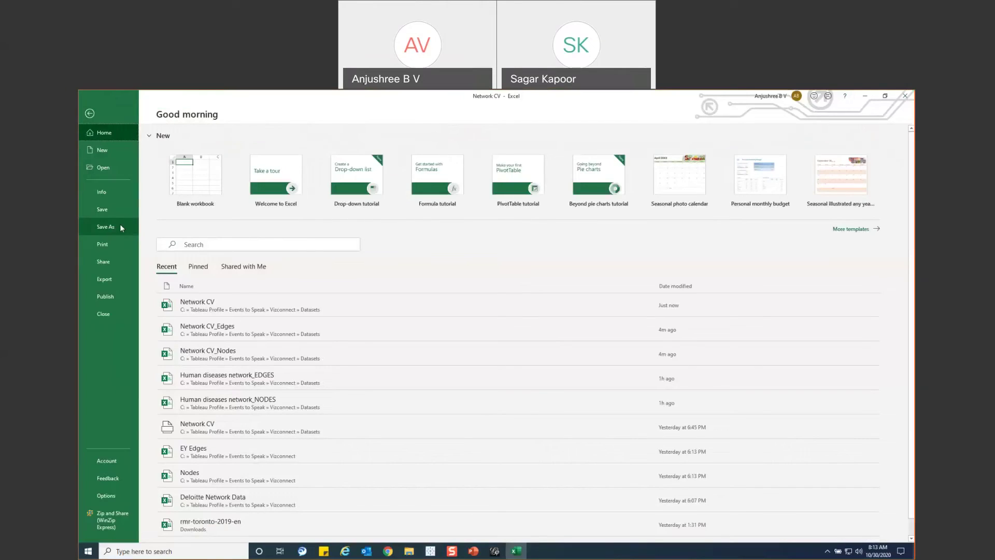
pyautogui.click(114, 170)
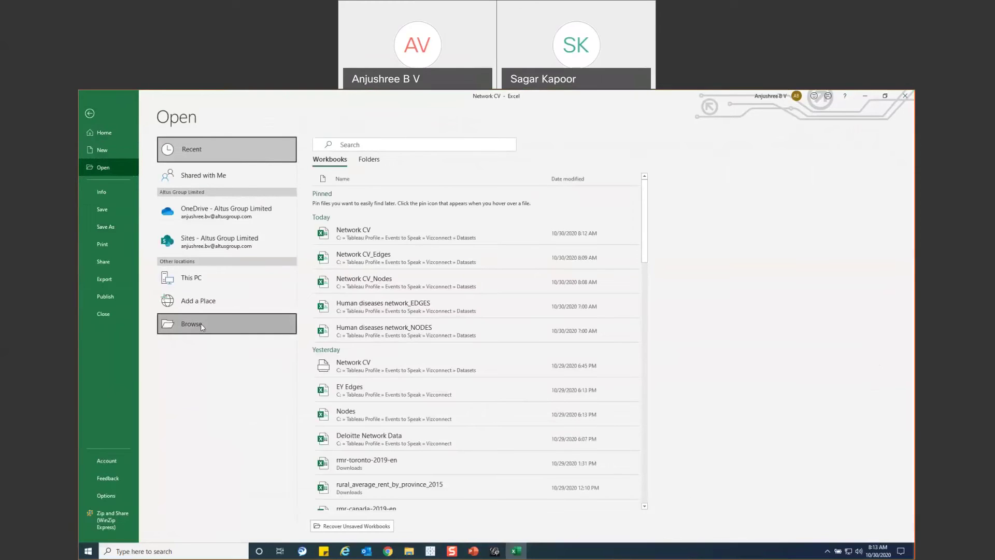
pyautogui.click(202, 324)
pyautogui.click(423, 296)
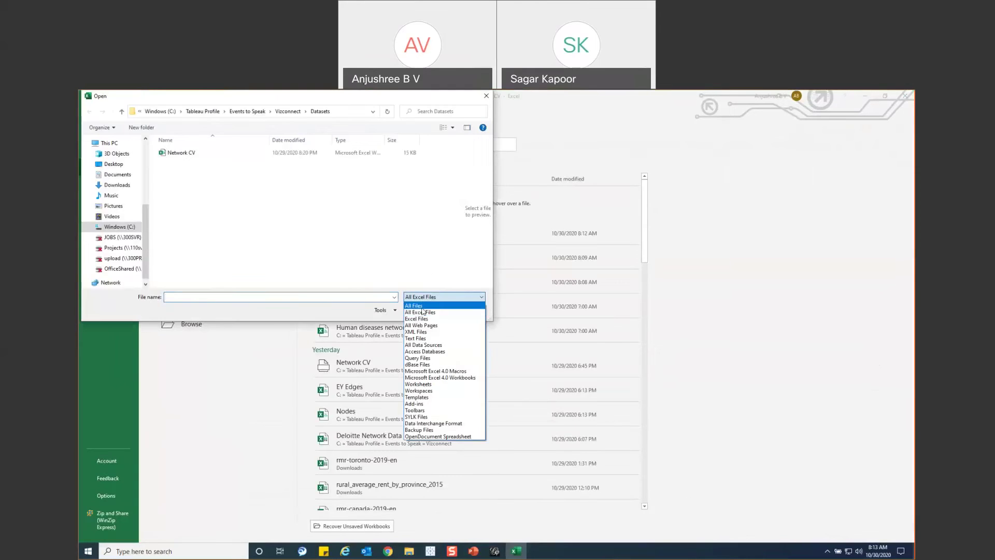
pyautogui.click(422, 308)
pyautogui.click(189, 190)
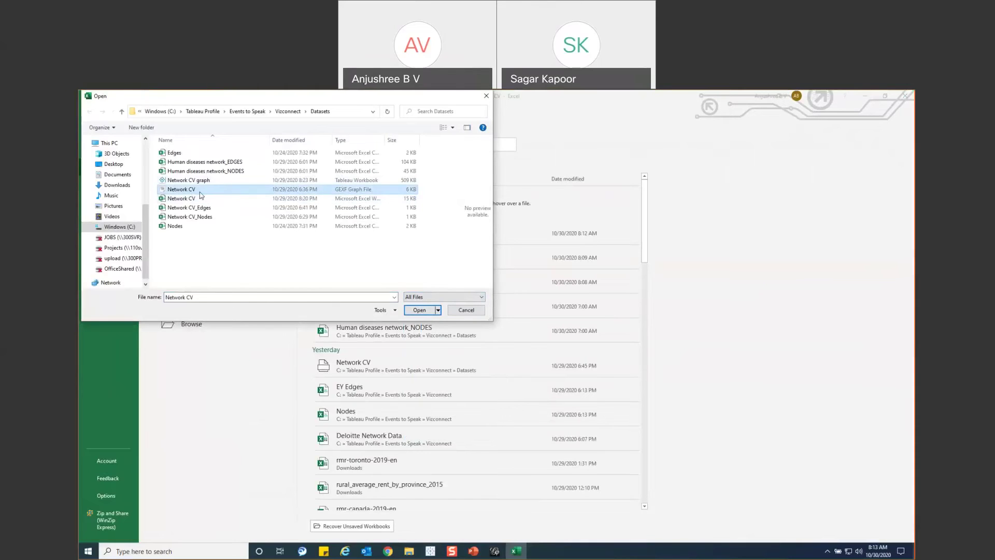
pyautogui.click(420, 310)
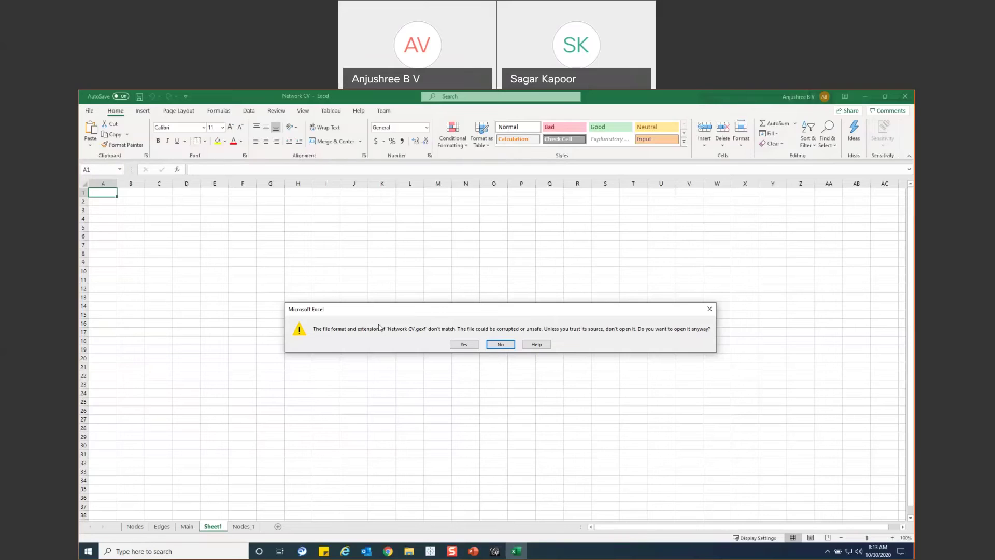
# Accept the file format mismatch and load the GEXF file as an XML table with a schema created from its source data.
pyautogui.click(464, 345)
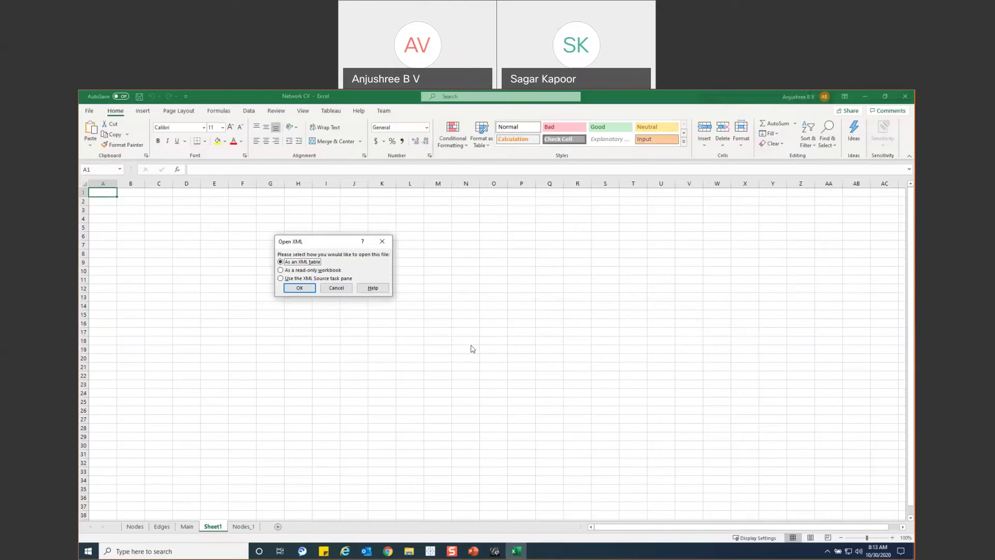
pyautogui.click(300, 288)
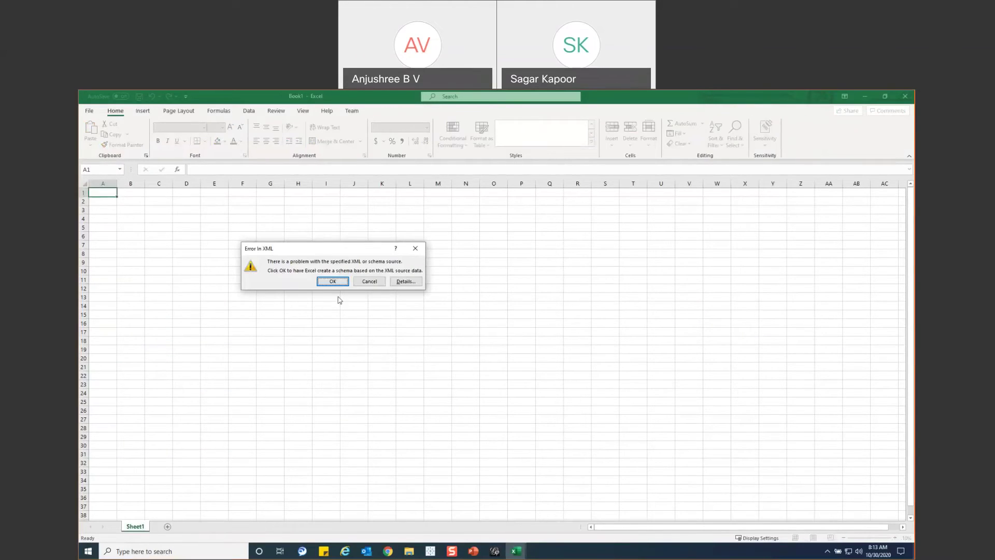
pyautogui.click(333, 282)
pyautogui.click(522, 497)
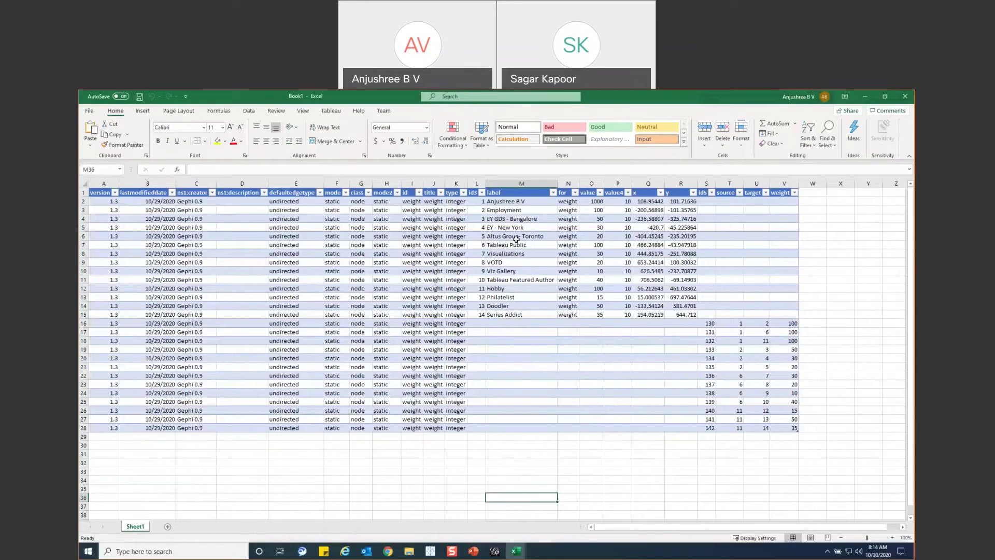
# Return to the Network CV workbook, reopen the recent GEXF file as an XML table, and highlight its version through type columns.
pyautogui.hotkey('alt', 'Tab')
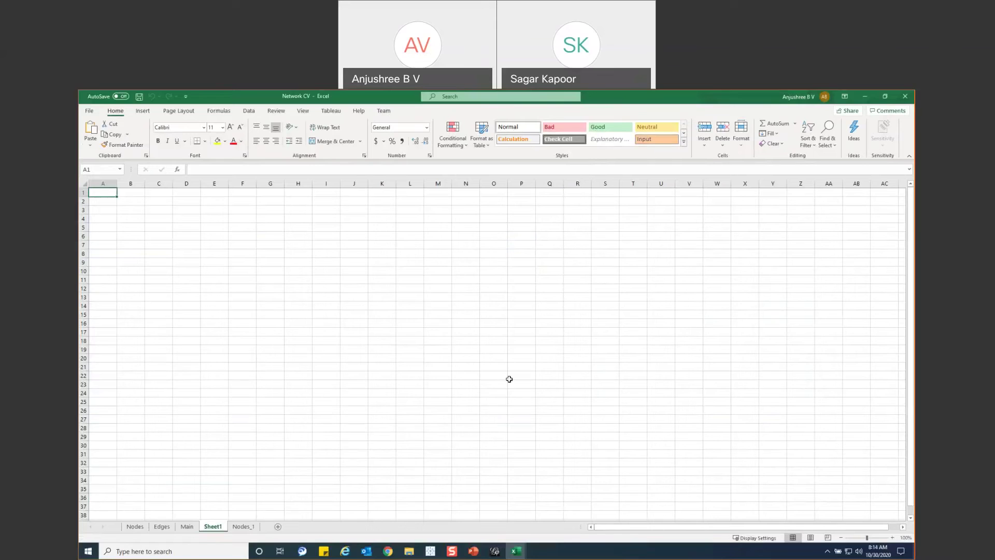
pyautogui.click(492, 384)
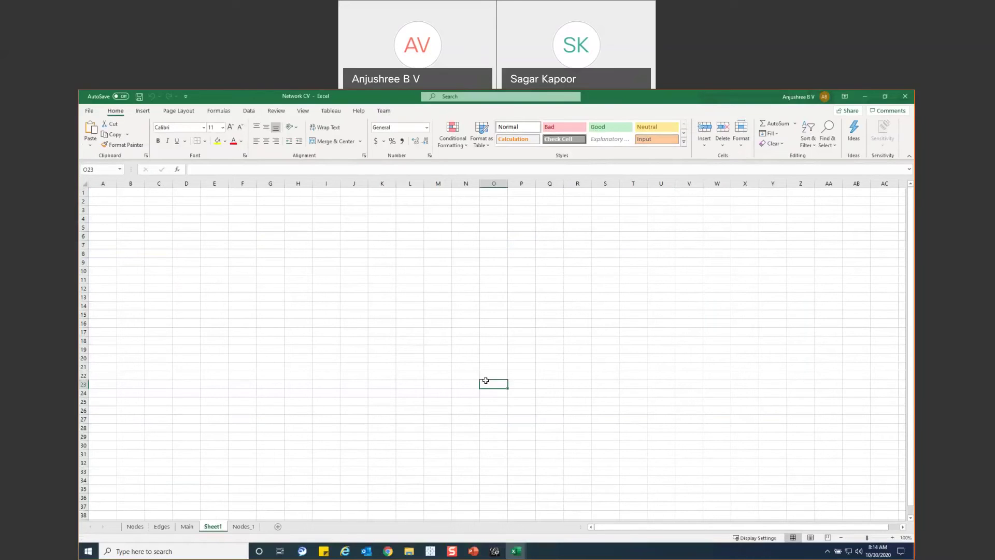
pyautogui.click(90, 112)
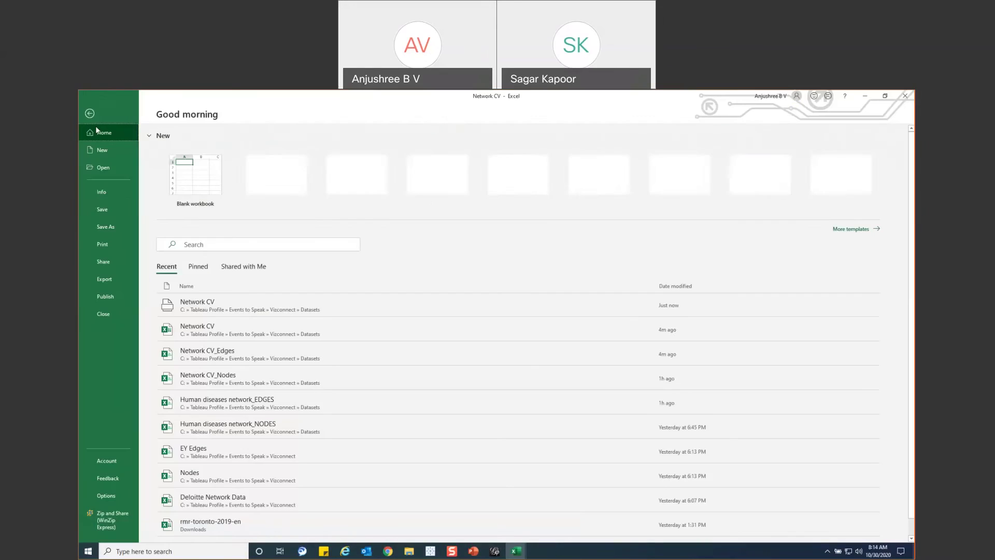
pyautogui.click(102, 174)
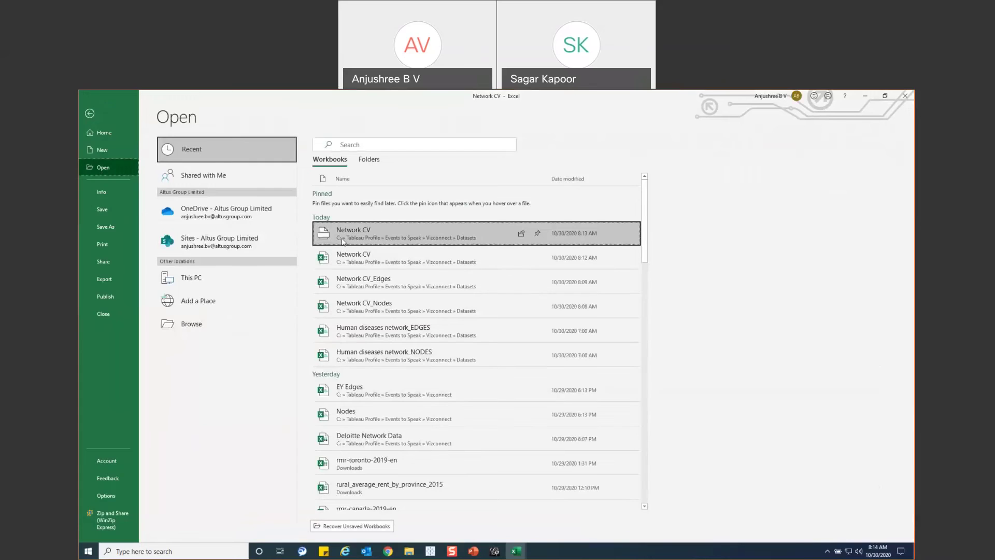
pyautogui.click(407, 229)
pyautogui.click(464, 345)
pyautogui.click(297, 287)
pyautogui.click(330, 280)
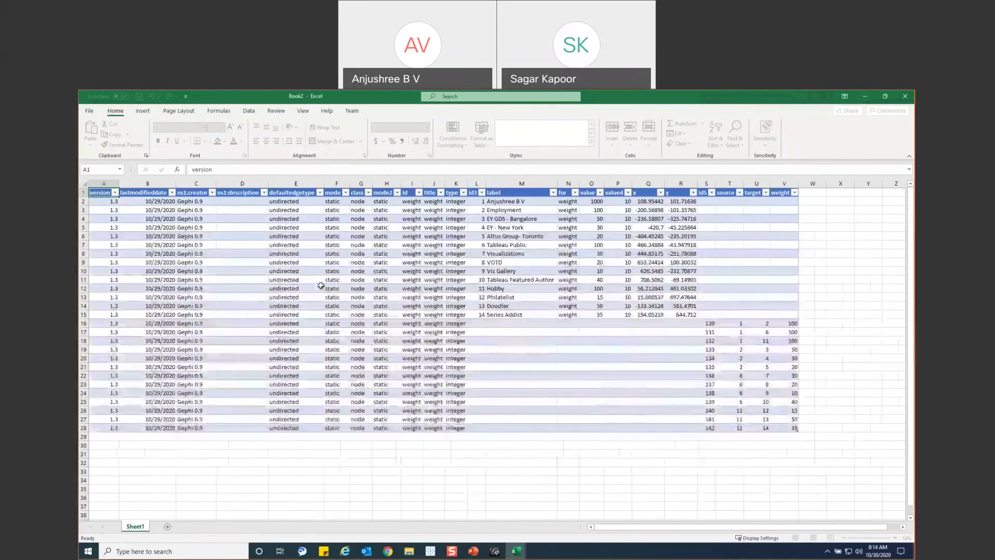
pyautogui.moveTo(456, 184); pyautogui.dragTo(99, 182)
pyautogui.click(490, 392)
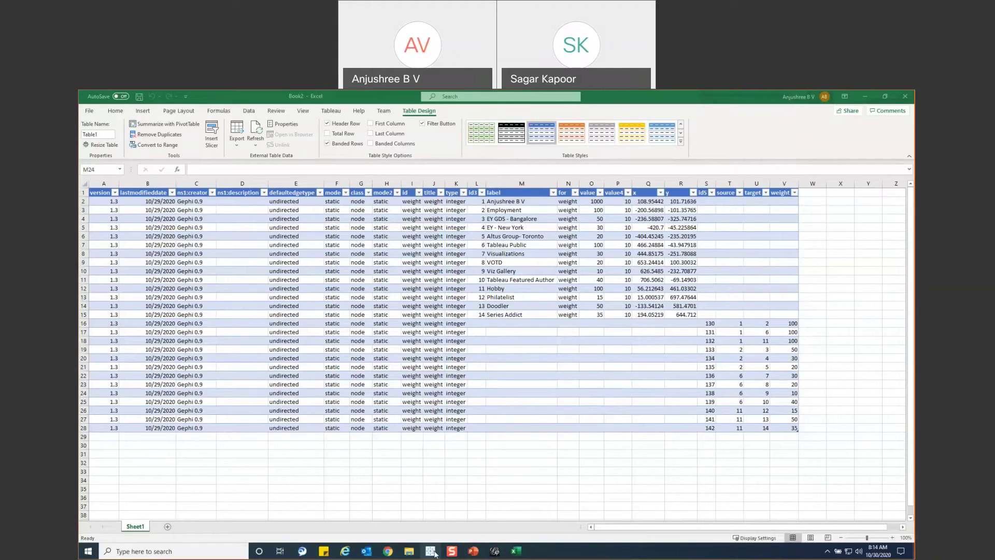
# Switch to Gephi and view the nodes and edges data tables of Workspace 3.
pyautogui.click(495, 551)
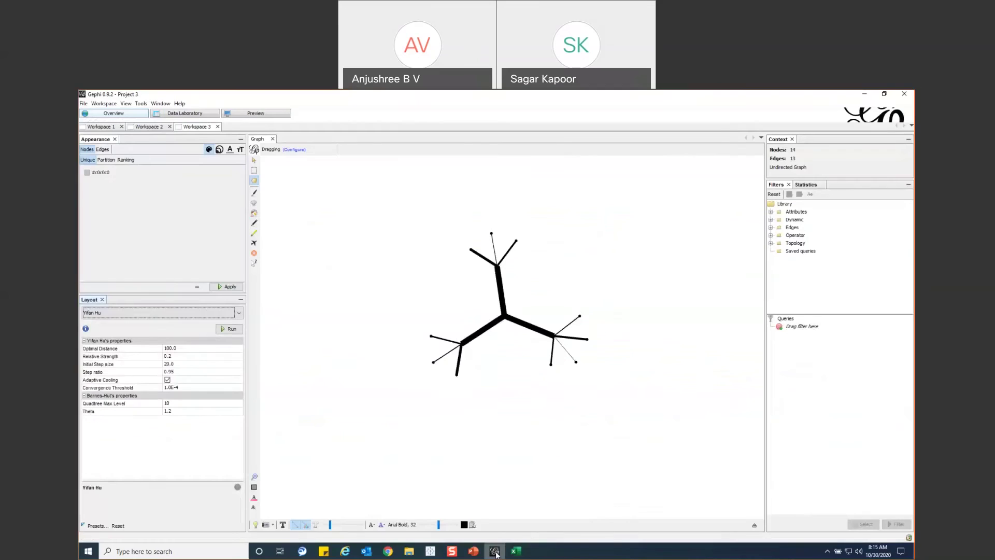
pyautogui.click(186, 113)
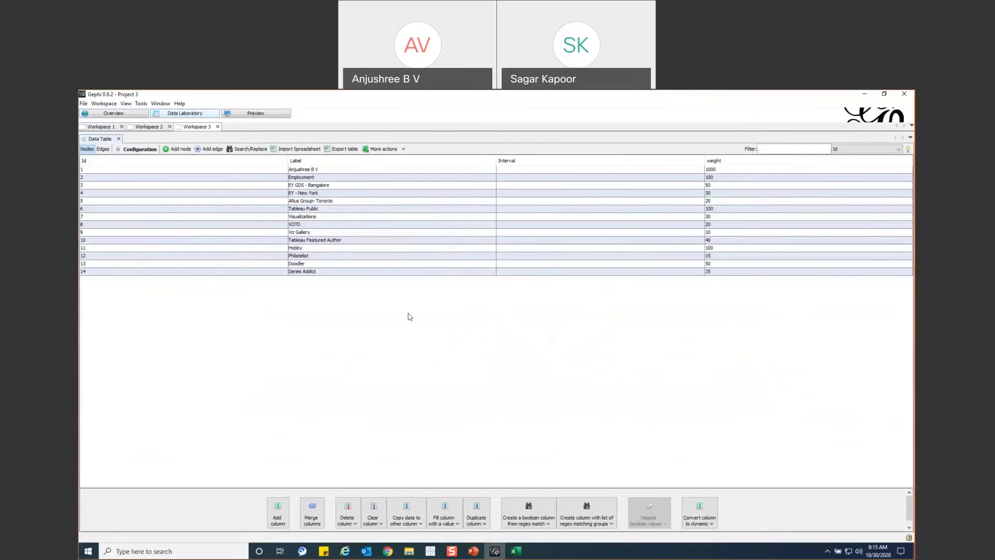
pyautogui.click(102, 150)
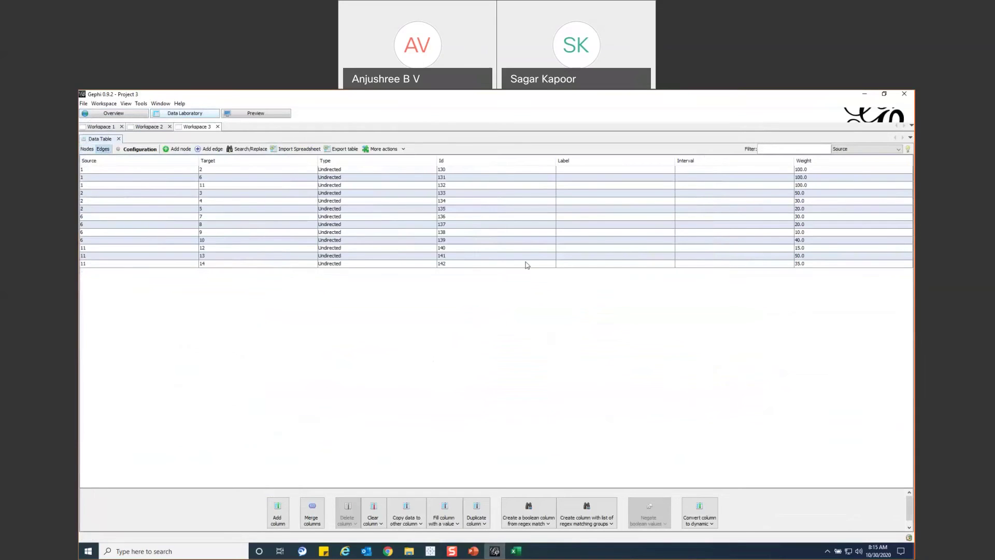
# Run the Fruchterman Reingold layout on the Workspace 3 graph with area 10000, gravity 10 and speed 1, and stop it once spread out.
pyautogui.click(114, 114)
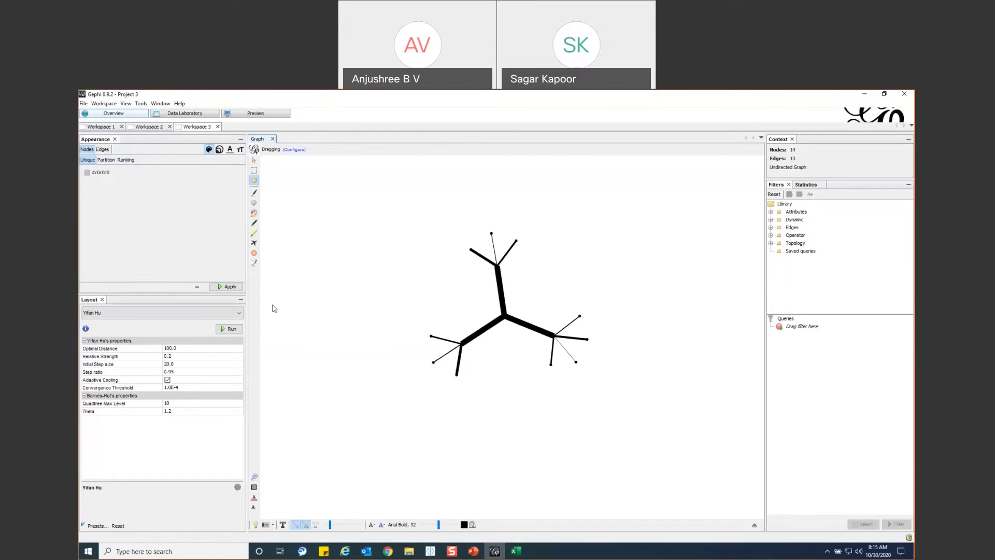
pyautogui.click(217, 313)
pyautogui.click(228, 323)
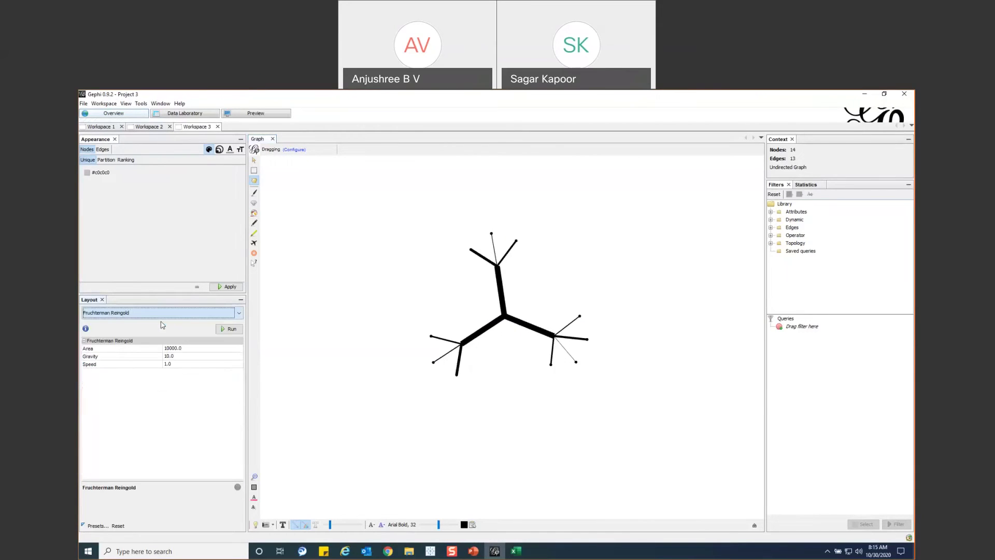
pyautogui.click(231, 329)
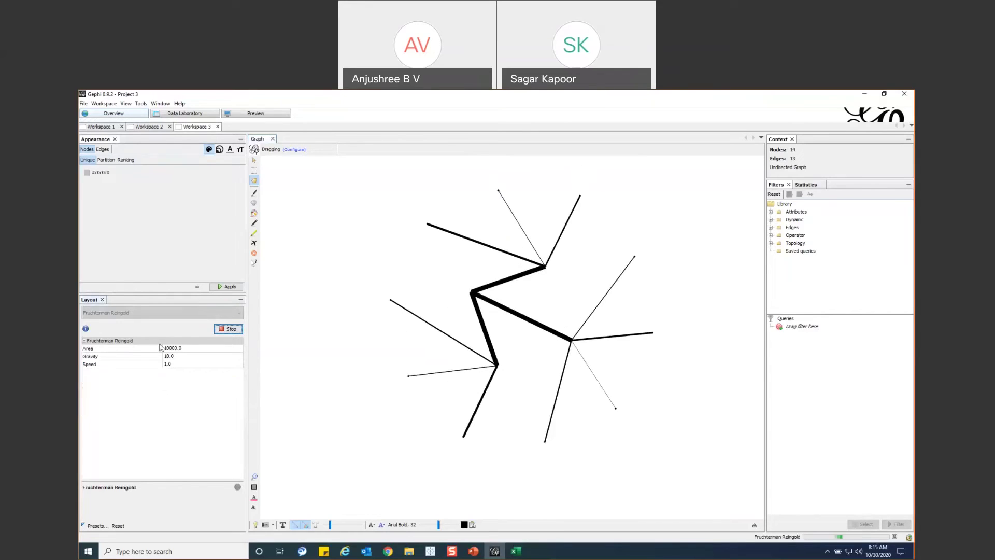
pyautogui.click(229, 331)
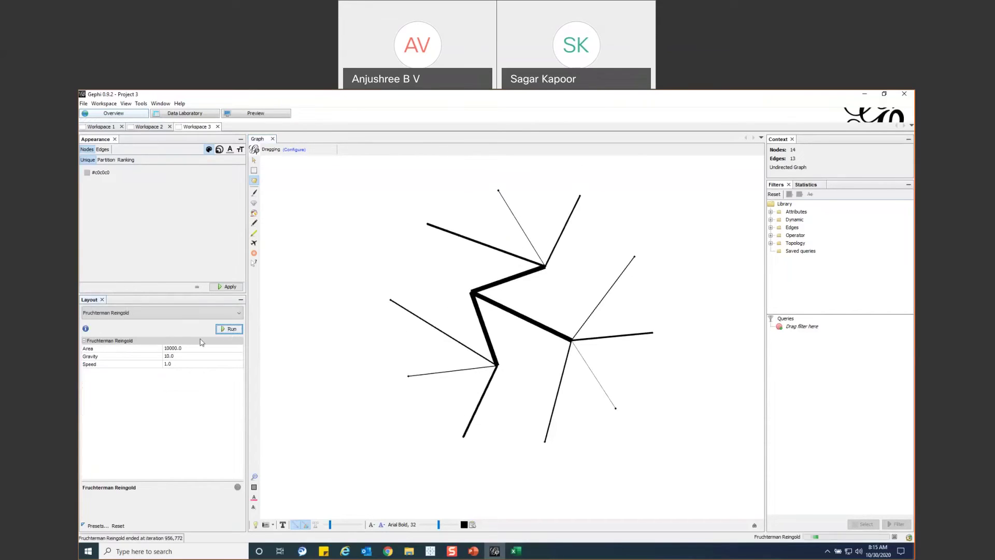
# Apply the Contraction layout to the graph with a scale factor of 0.8.
pyautogui.click(172, 317)
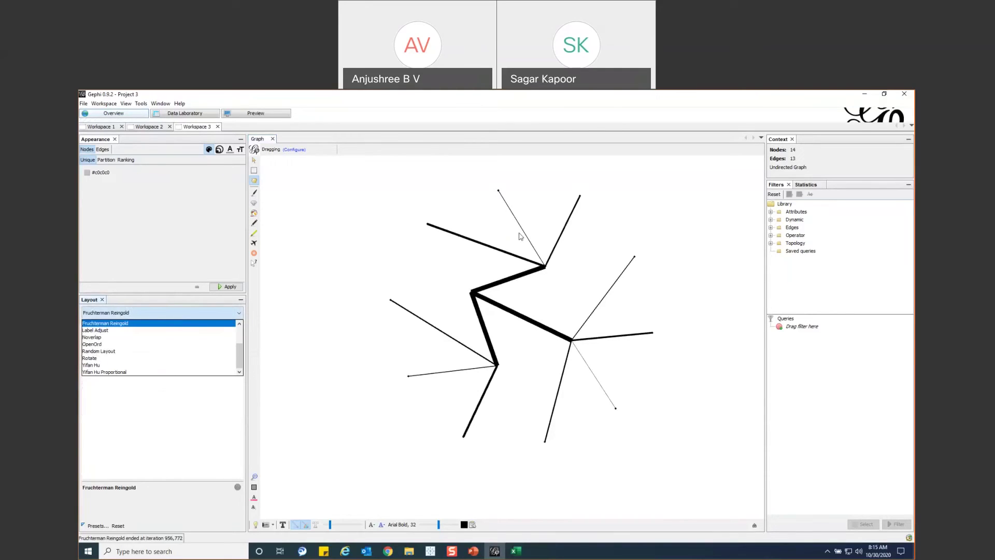
pyautogui.scroll(2, 158, 341)
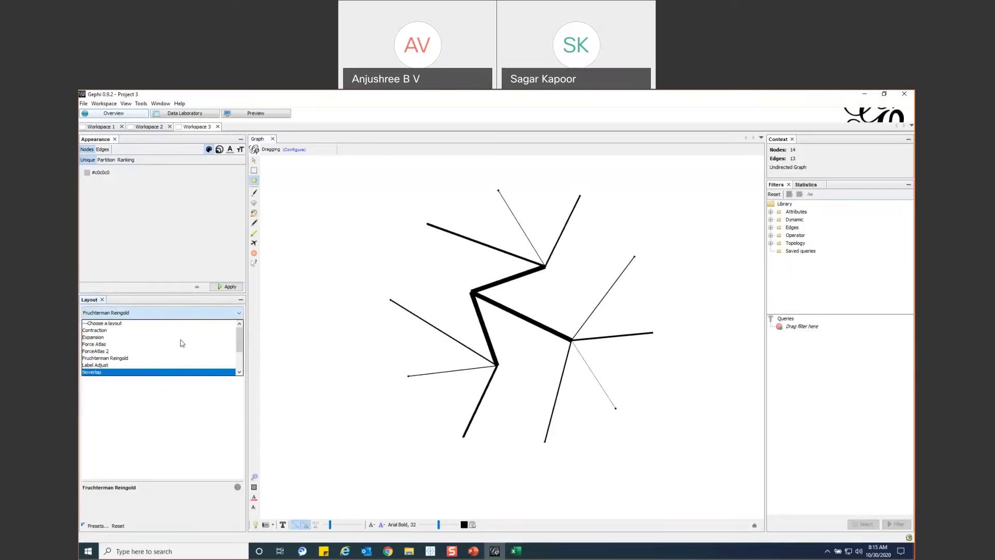
pyautogui.click(150, 333)
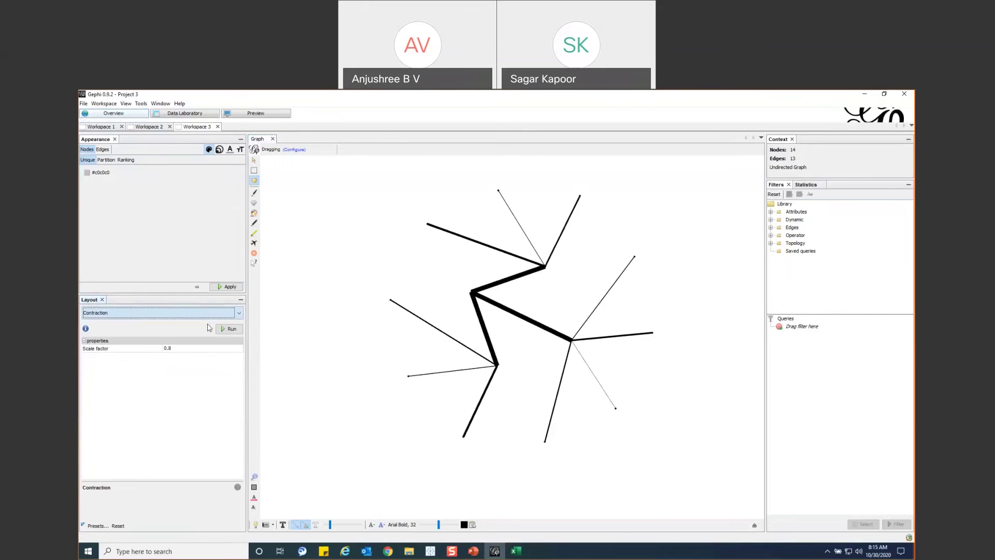
pyautogui.click(228, 331)
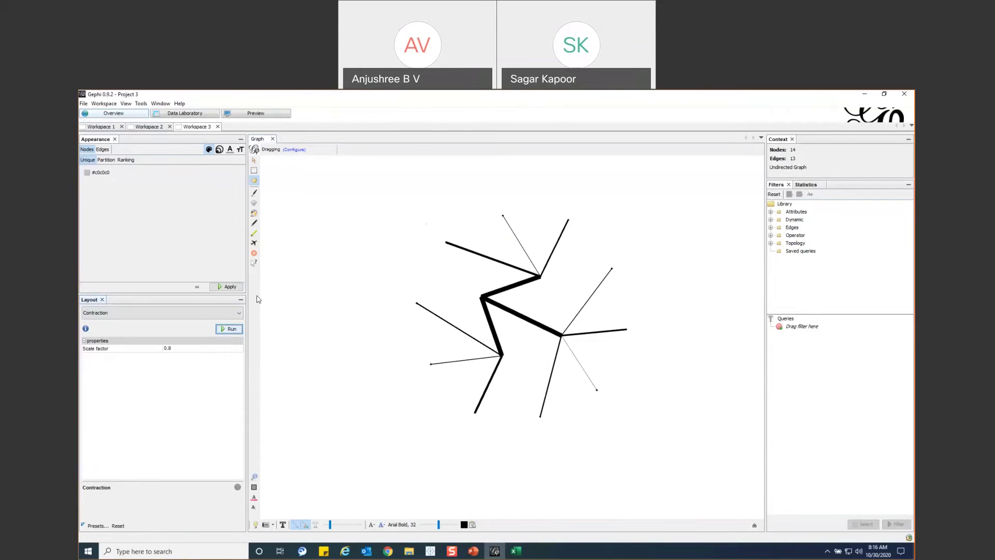
# Enlarge the graph by running the Expansion layout repeatedly with a scale factor of 1.2, and centre the whole graph in view.
pyautogui.click(166, 313)
pyautogui.click(169, 338)
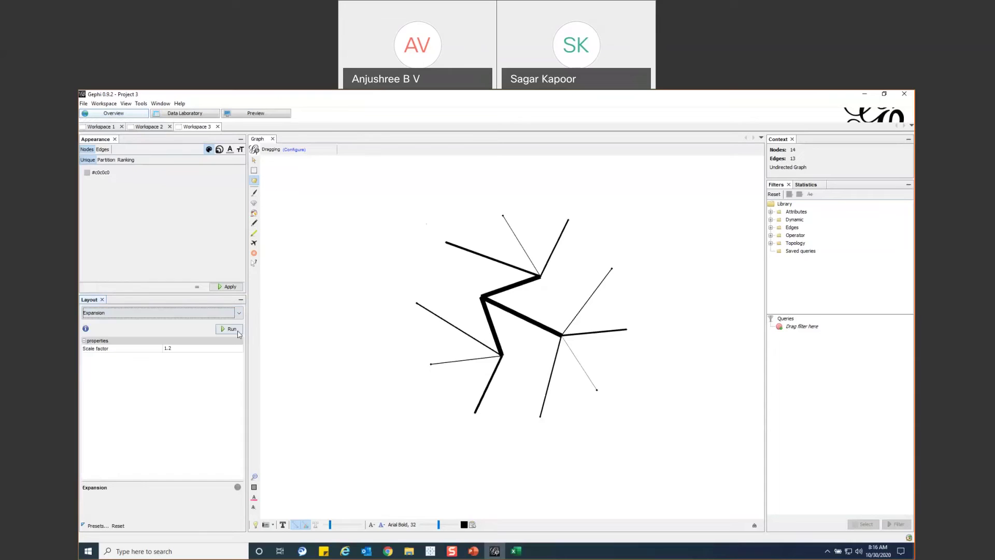
pyautogui.click(228, 329)
pyautogui.click(228, 329)
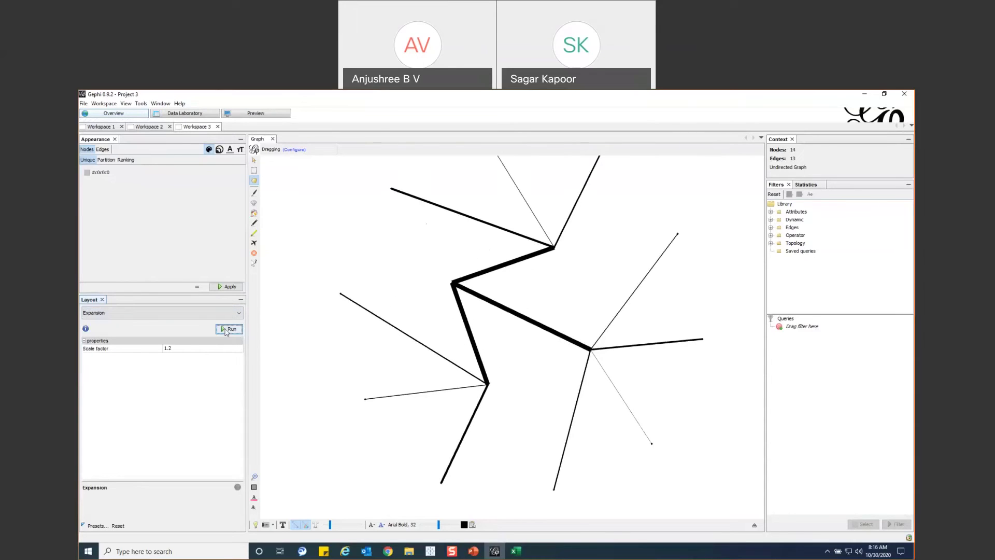
pyautogui.click(254, 477)
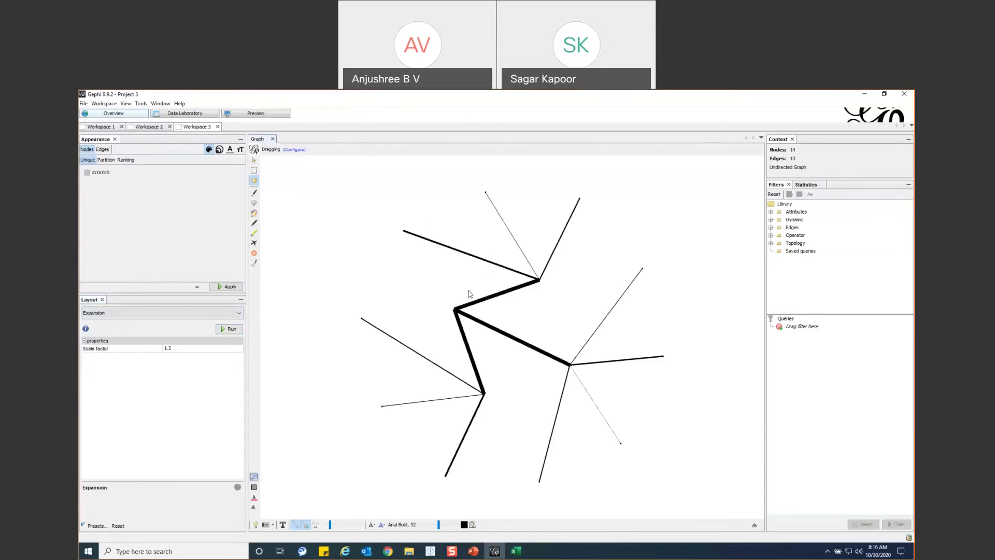
# Turn the graph by running the Rotate layout repeatedly with an angle of 90.
pyautogui.click(207, 313)
pyautogui.scroll(-2, 179, 354)
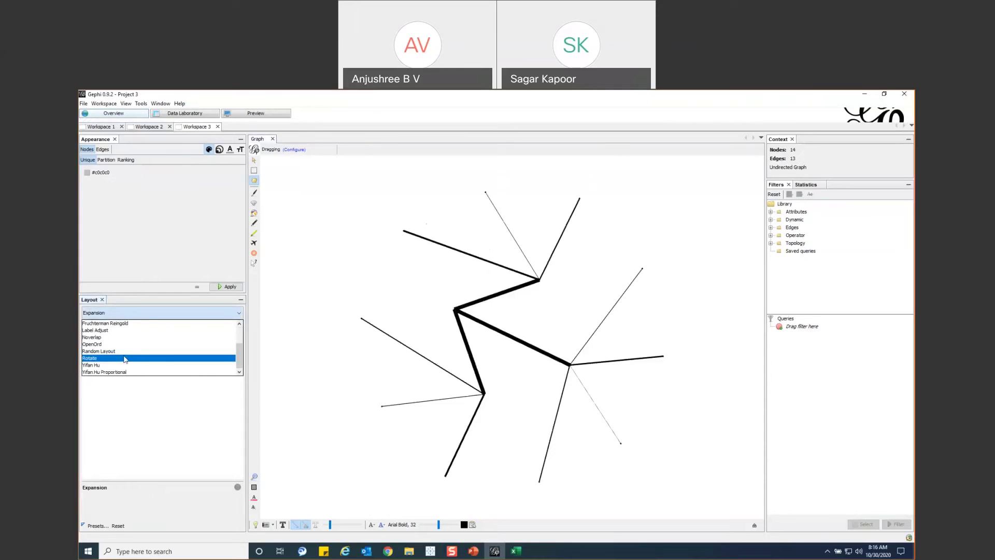
pyautogui.click(125, 358)
pyautogui.click(234, 329)
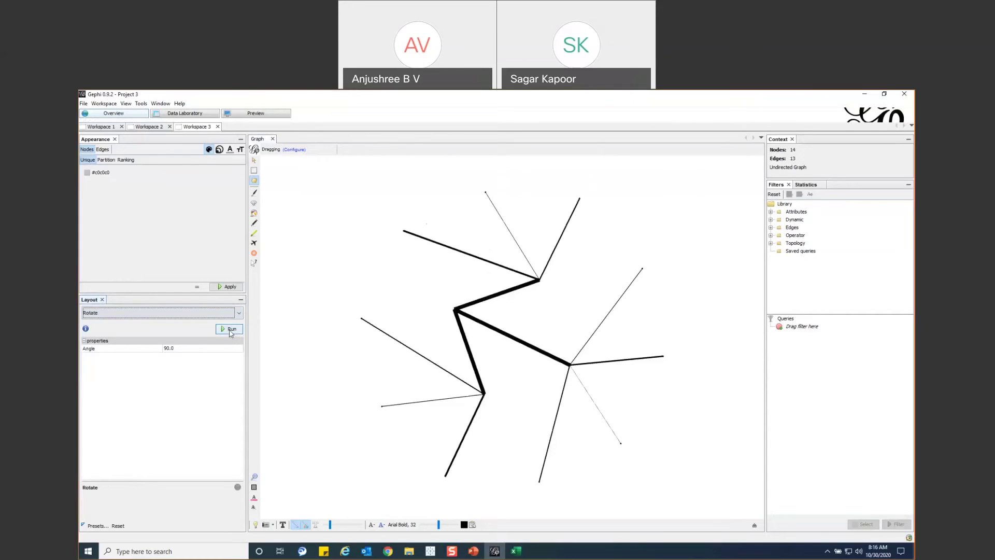
pyautogui.click(232, 331)
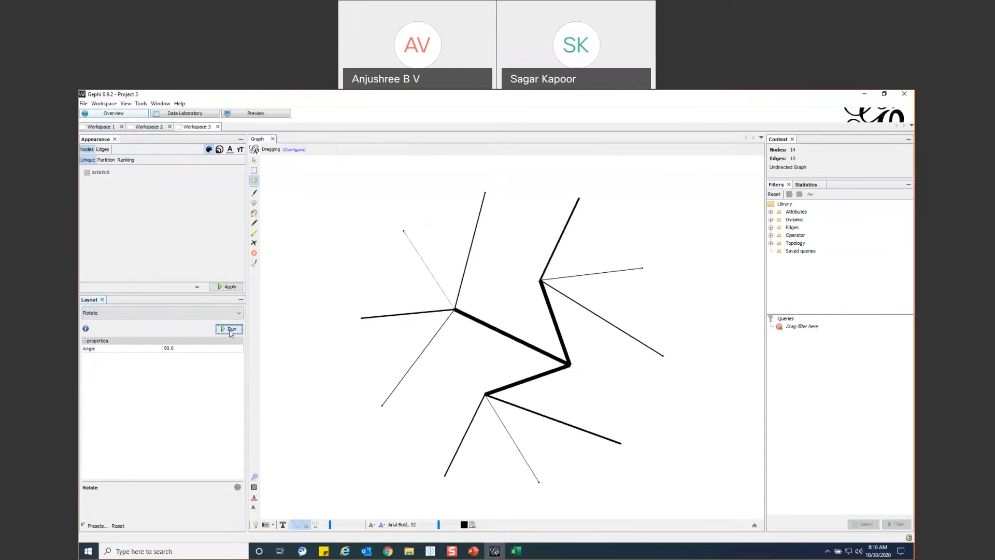
pyautogui.click(232, 331)
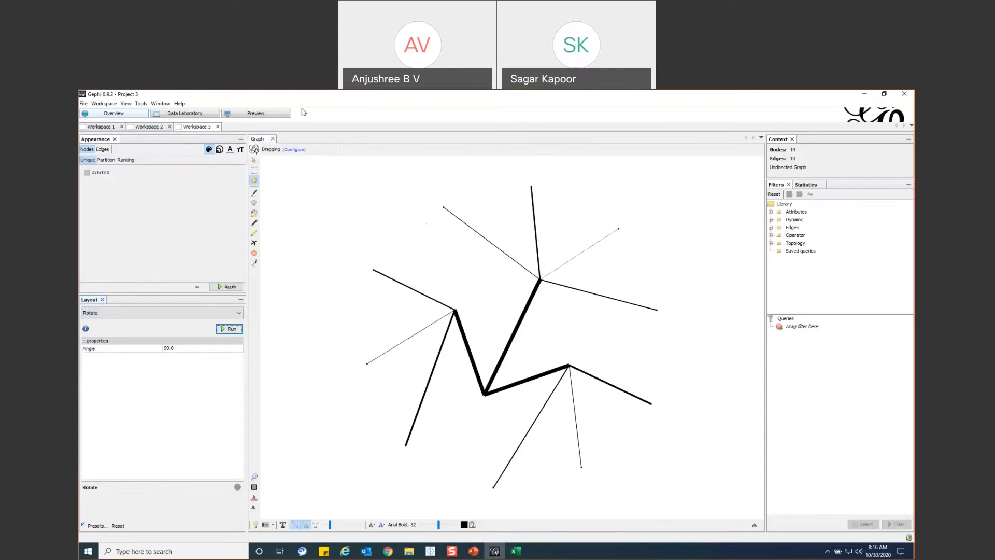
pyautogui.click(83, 104)
pyautogui.moveTo(129, 232)
pyautogui.click(202, 228)
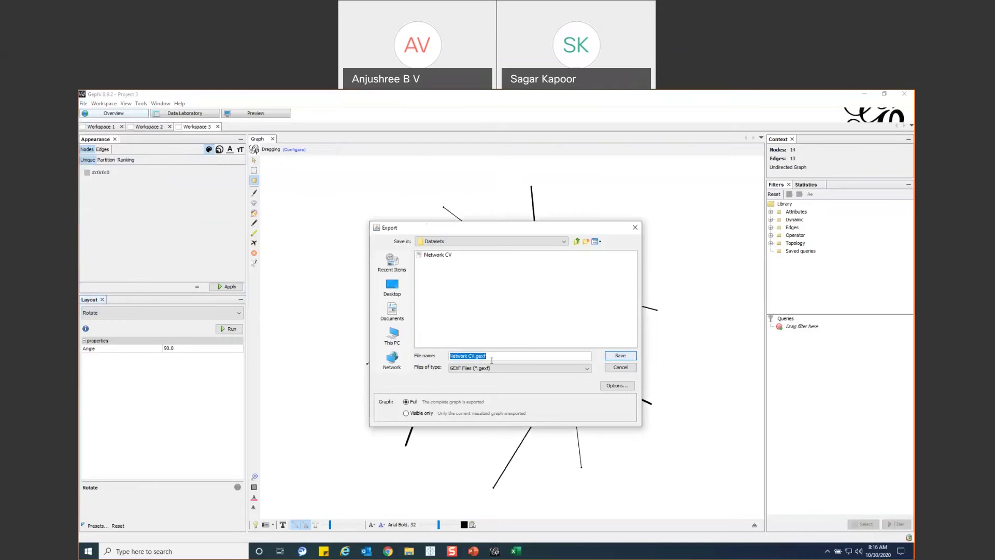
pyautogui.click(635, 228)
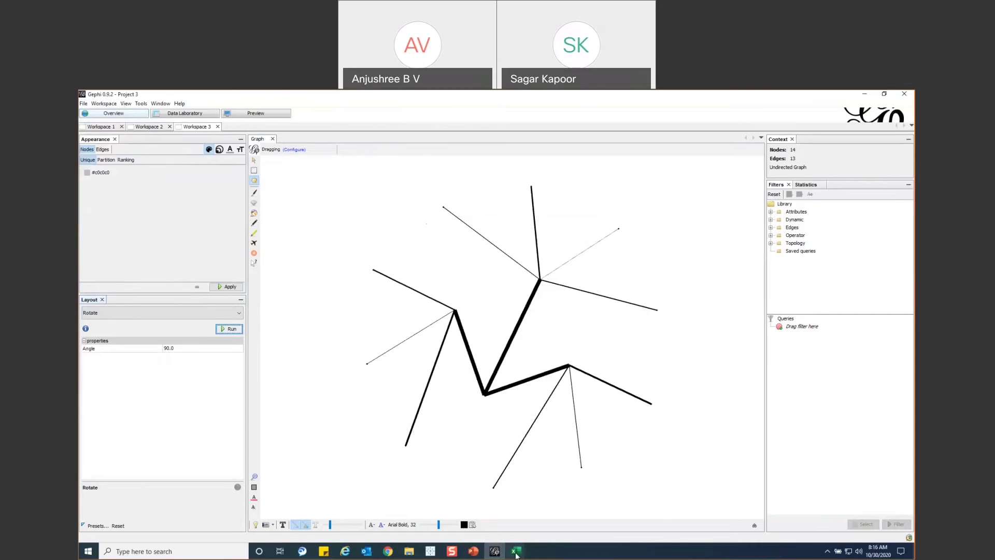
# Switch to the Network CV workbook in Excel and review its Nodes_1, Edges and Main sheets.
pyautogui.moveTo(516, 553)
pyautogui.click(456, 529)
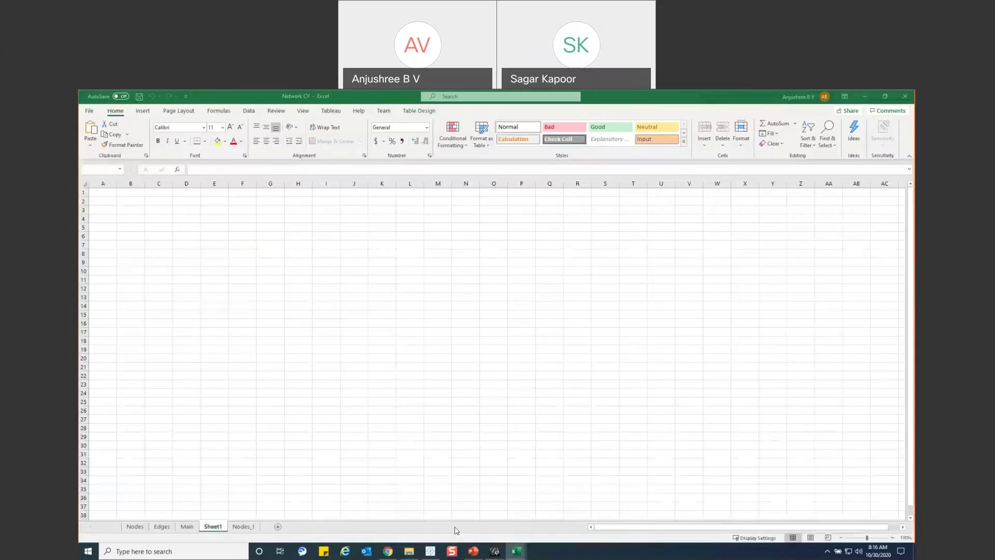
pyautogui.click(244, 526)
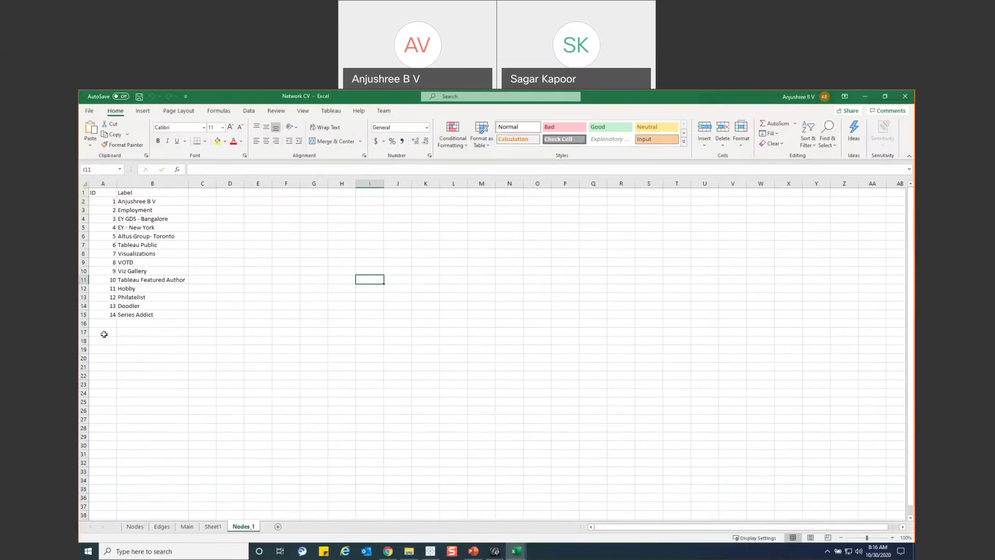
pyautogui.click(161, 527)
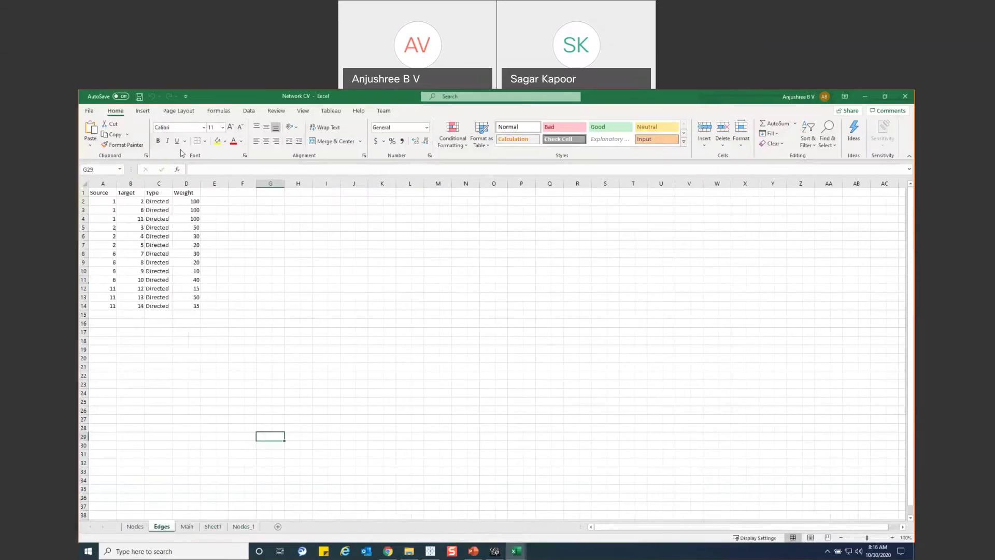
pyautogui.click(187, 527)
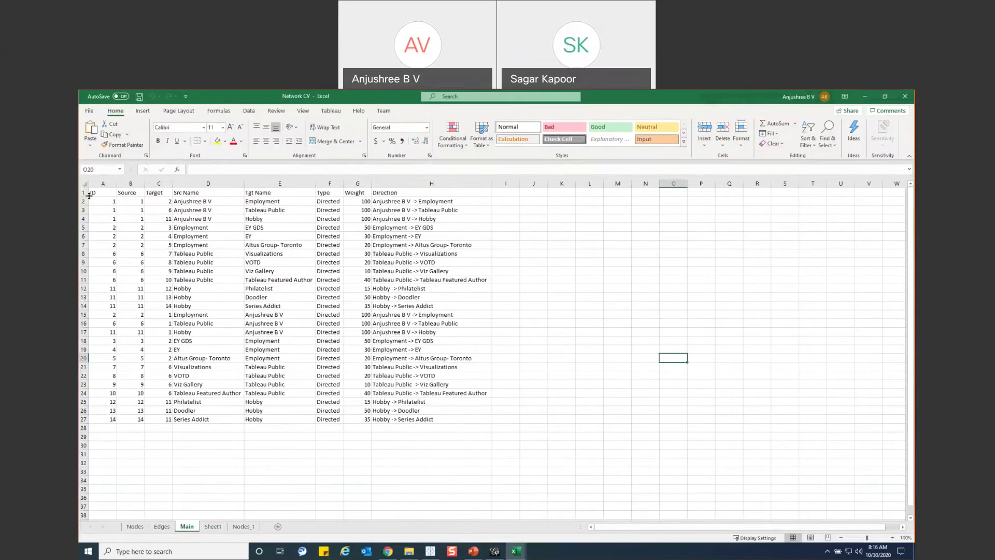
# Examine the Main sheet's ID, Source, Weight and Direction columns and its original block of edge rows, A1 to H14.
pyautogui.click(106, 200)
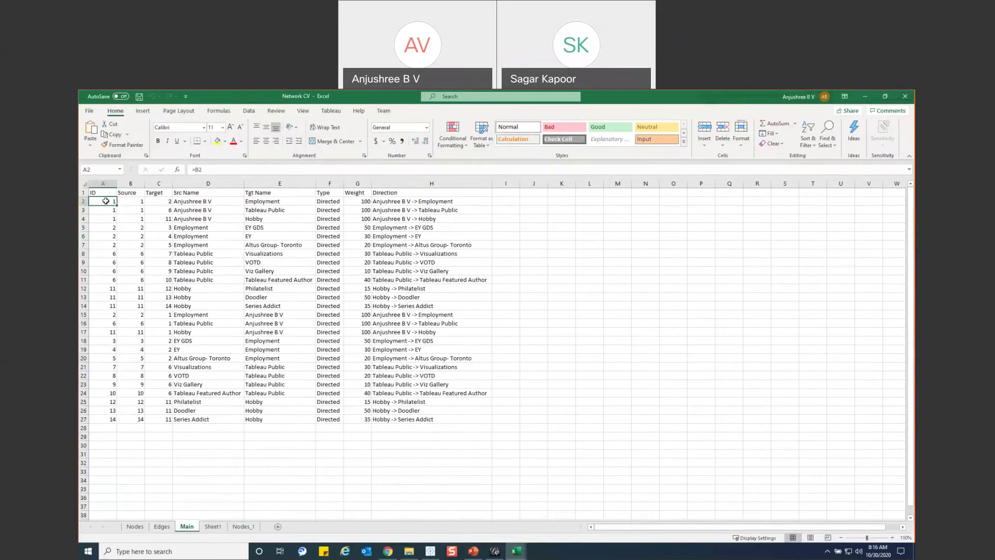
pyautogui.click(129, 202)
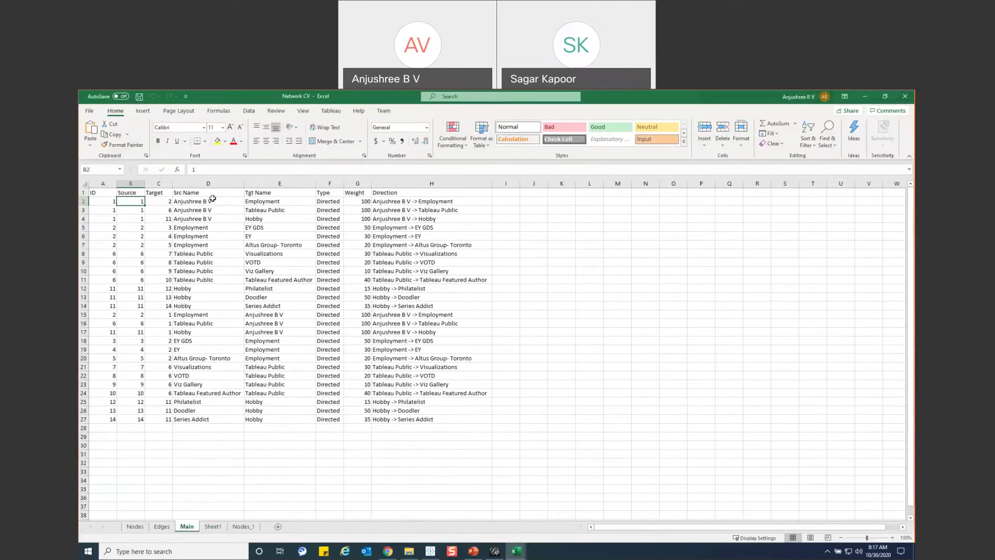
pyautogui.click(361, 184)
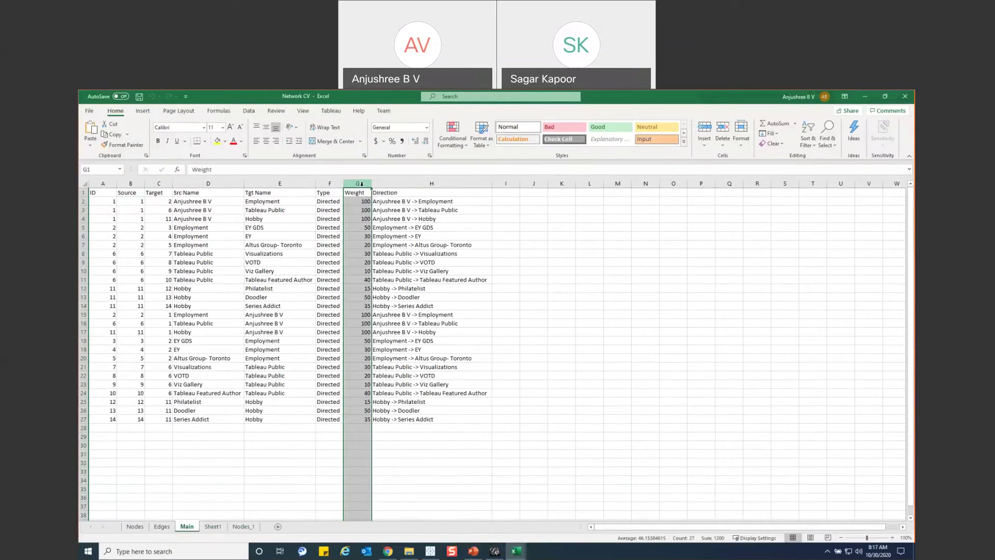
pyautogui.click(586, 272)
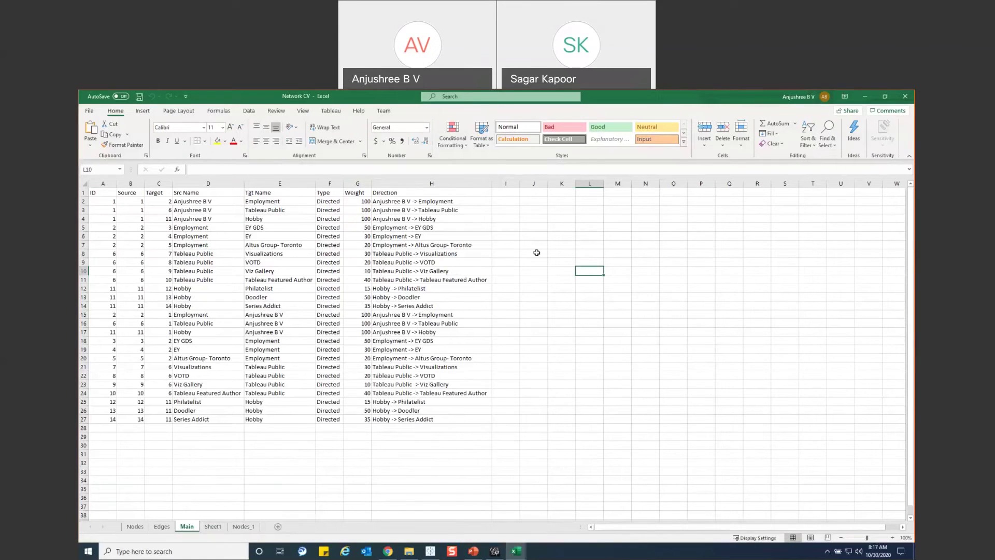
pyautogui.click(443, 182)
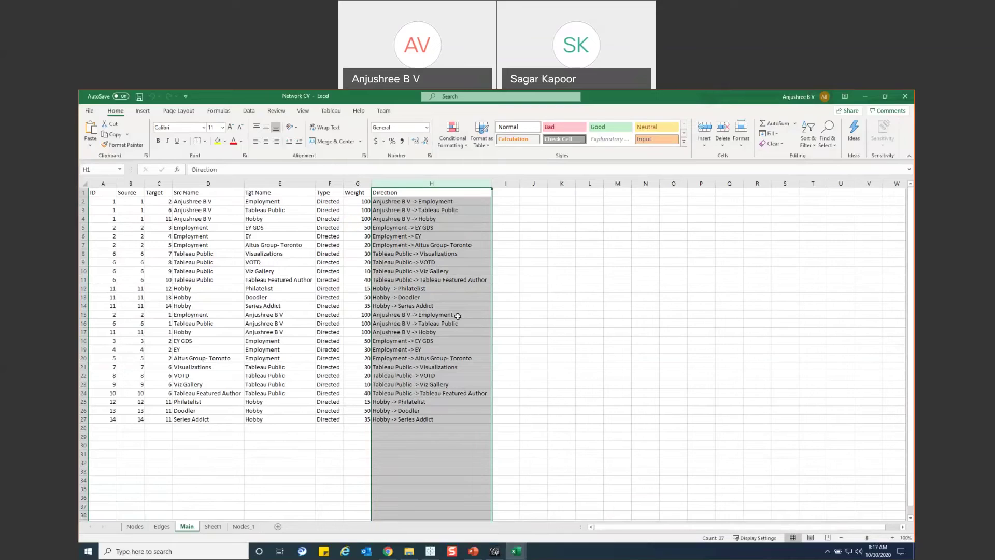
pyautogui.click(658, 288)
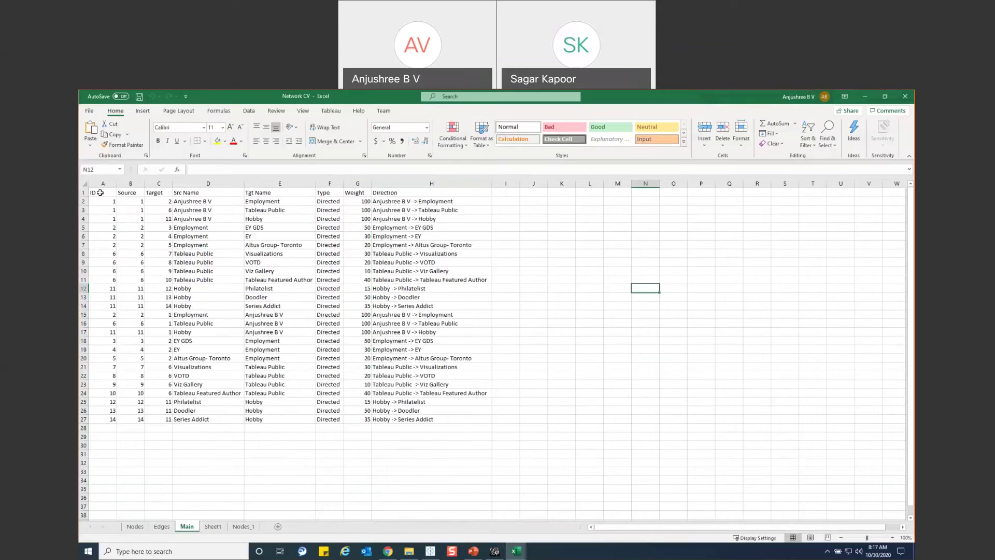
pyautogui.moveTo(100, 192); pyautogui.dragTo(457, 305)
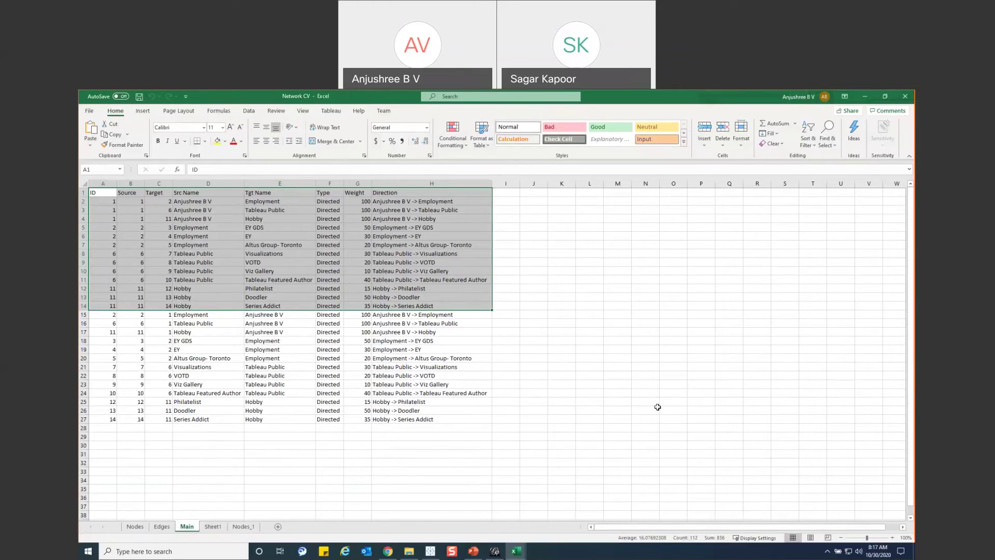
pyautogui.click(622, 367)
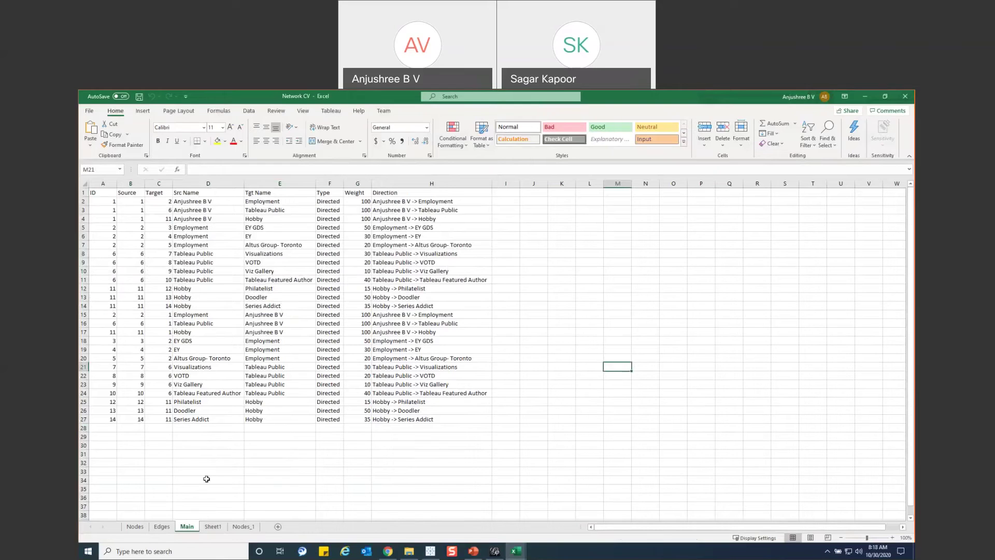
# Compare the Nodes_1 sheet with the Nodes sheet and select the X and Y coordinates of all nodes in Nodes.
pyautogui.click(134, 527)
pyautogui.click(244, 528)
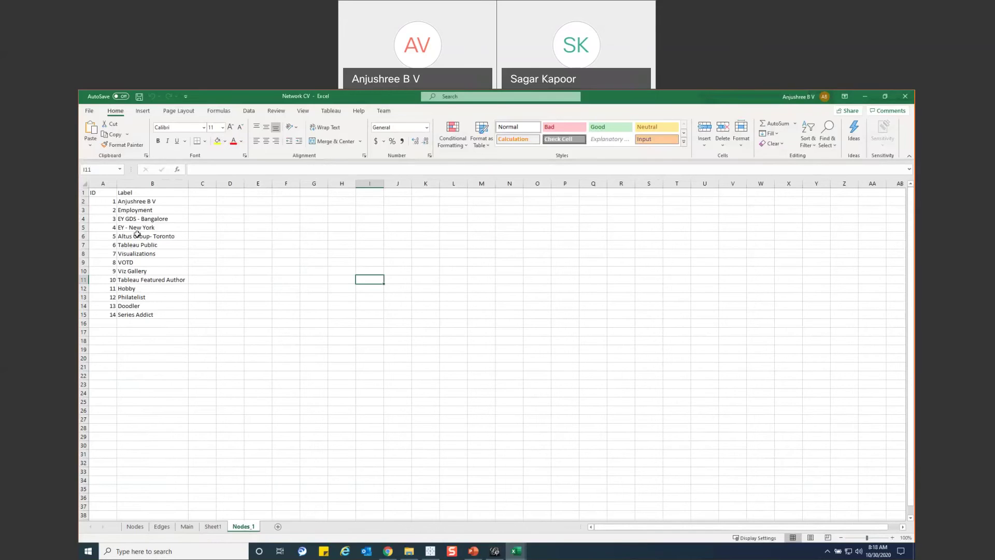
pyautogui.click(136, 527)
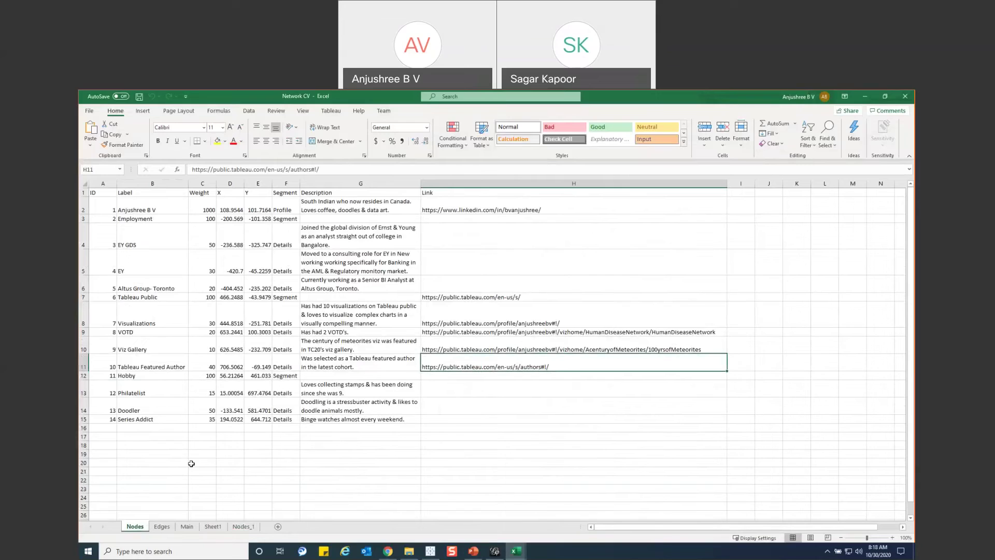
pyautogui.click(228, 206)
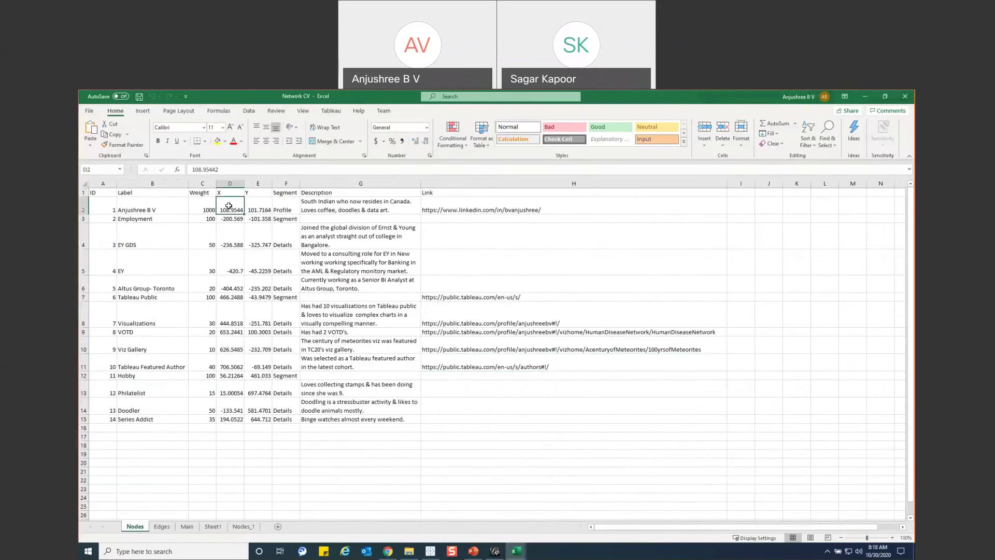
pyautogui.moveTo(228, 206); pyautogui.dragTo(261, 420)
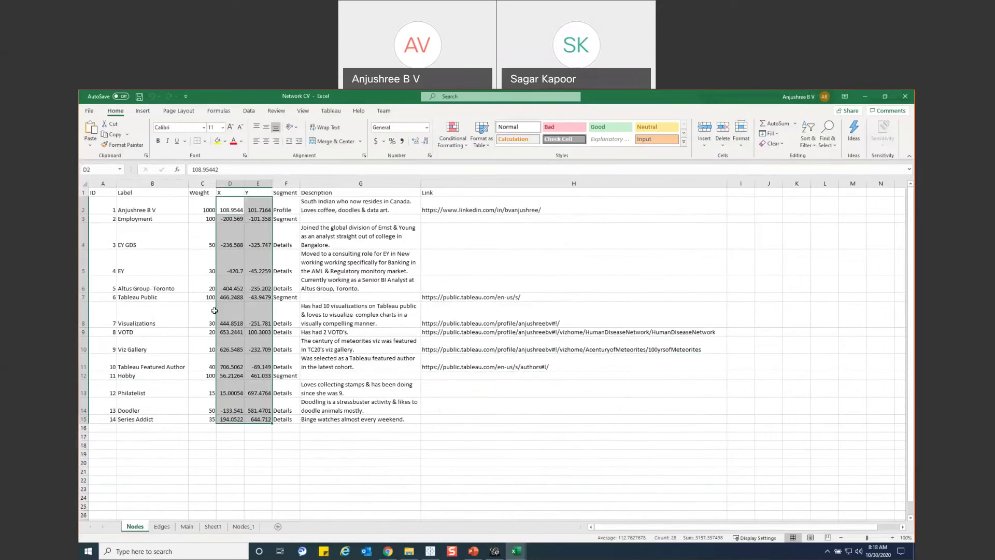
# Switch to the Book2 workbook and select the x and y values of the node rows in the Gephi export table.
pyautogui.click(212, 526)
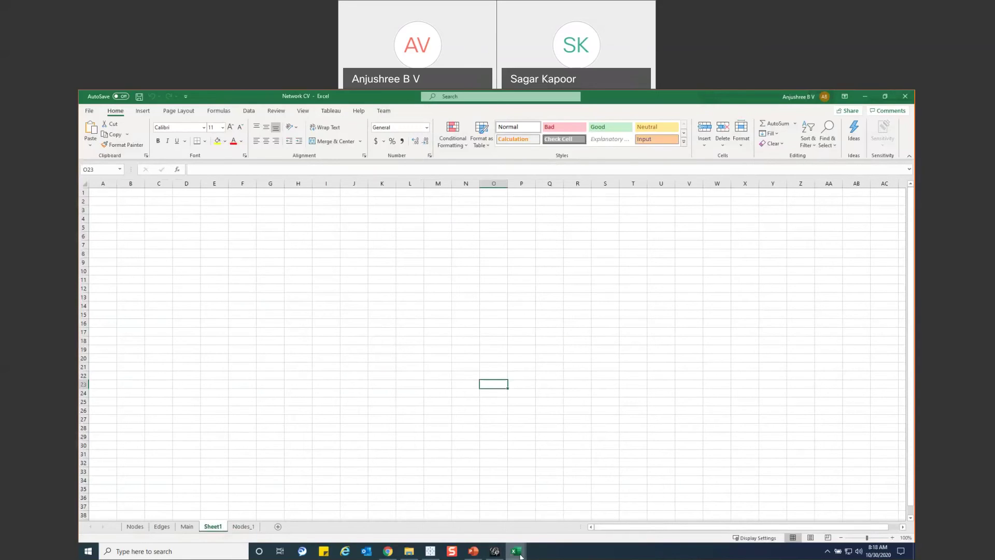
pyautogui.moveTo(521, 555)
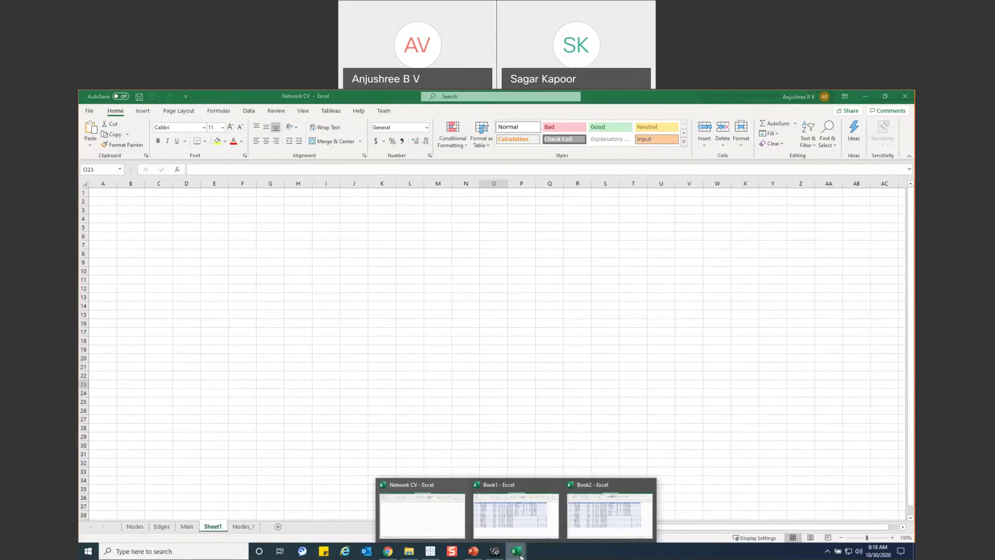
pyautogui.click(594, 530)
pyautogui.click(88, 111)
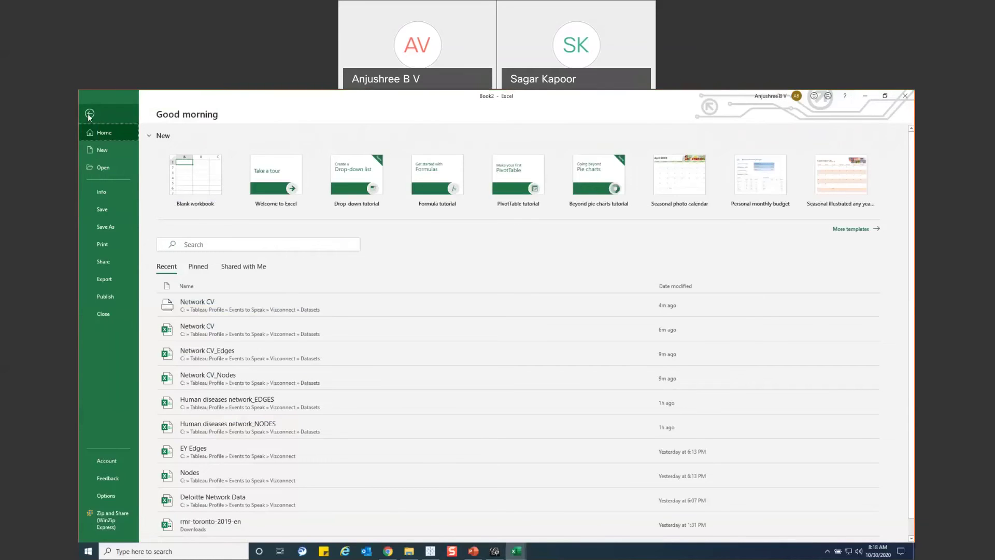
pyautogui.click(89, 114)
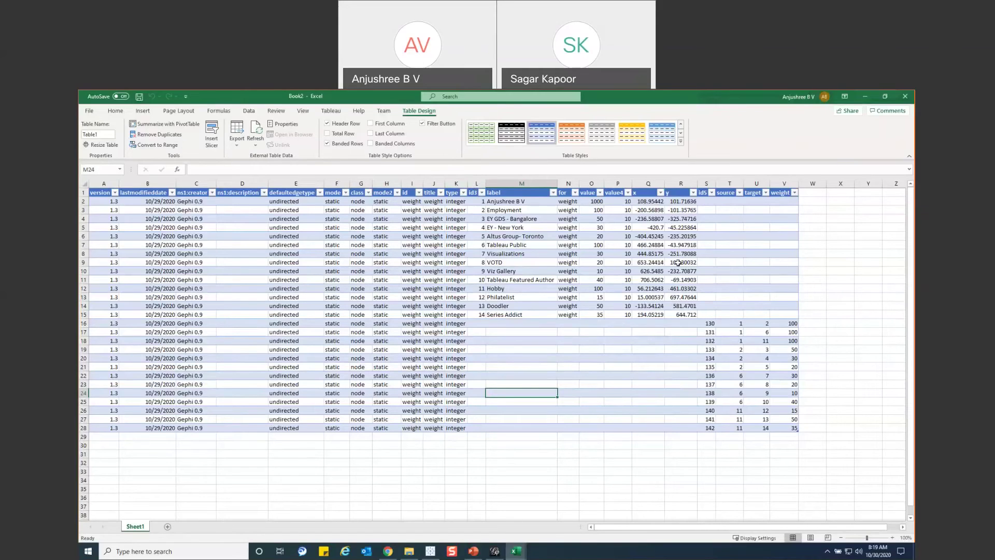
pyautogui.click(646, 201)
pyautogui.moveTo(666, 237); pyautogui.dragTo(684, 314)
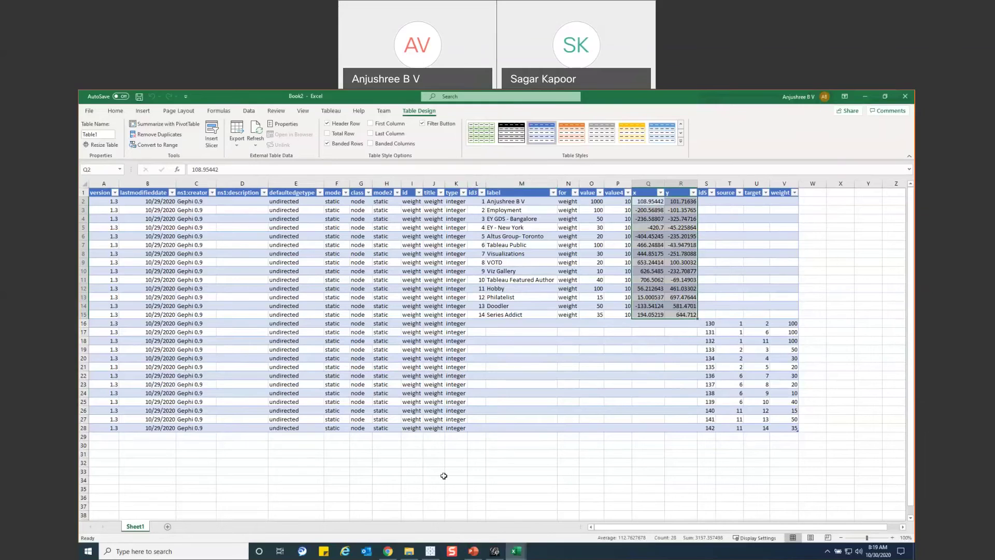
# Return to the Network CV workbook and check the coordinates on the Nodes sheet against the Main sheet's structure.
pyautogui.moveTo(522, 553)
pyautogui.click(430, 518)
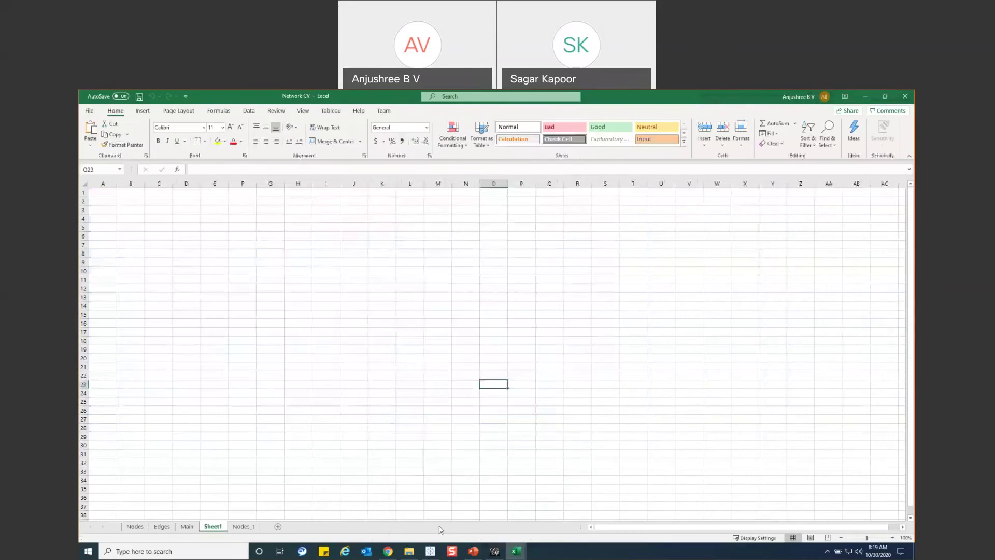
pyautogui.click(136, 527)
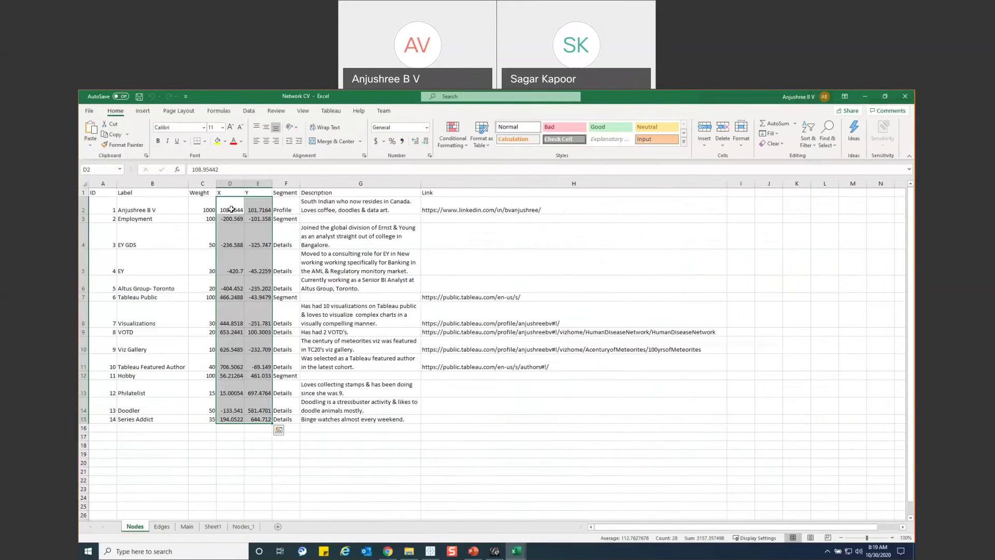
pyautogui.click(598, 460)
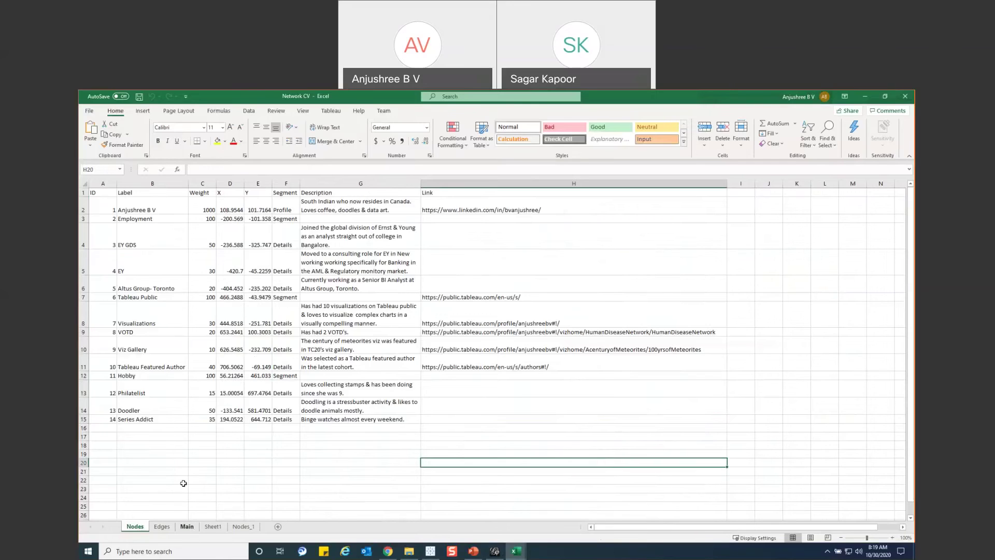
pyautogui.click(193, 529)
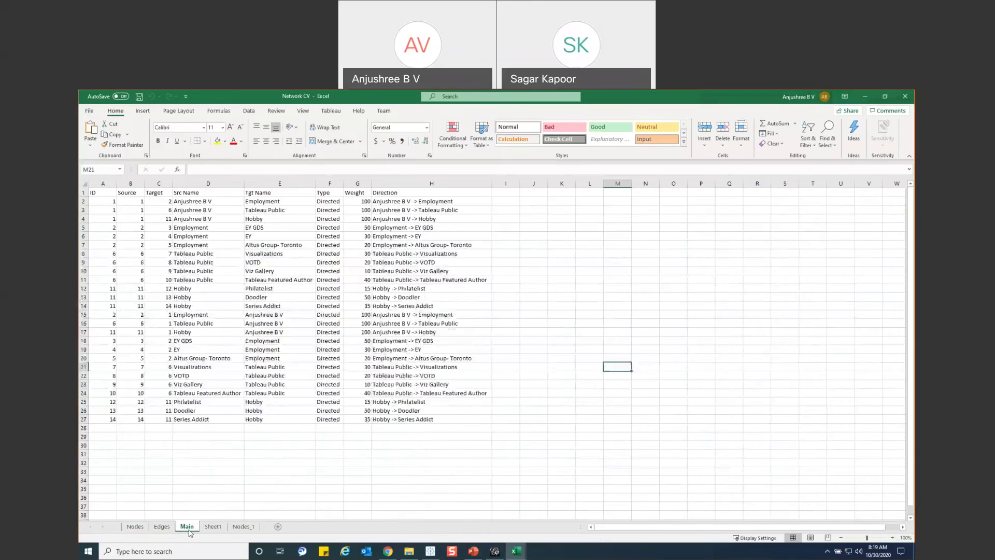
pyautogui.click(136, 526)
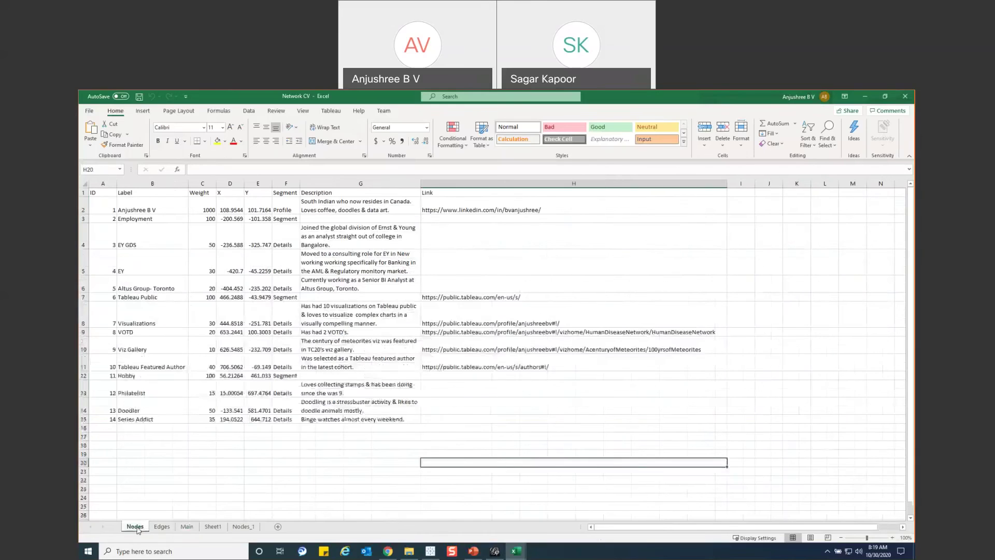
pyautogui.click(187, 527)
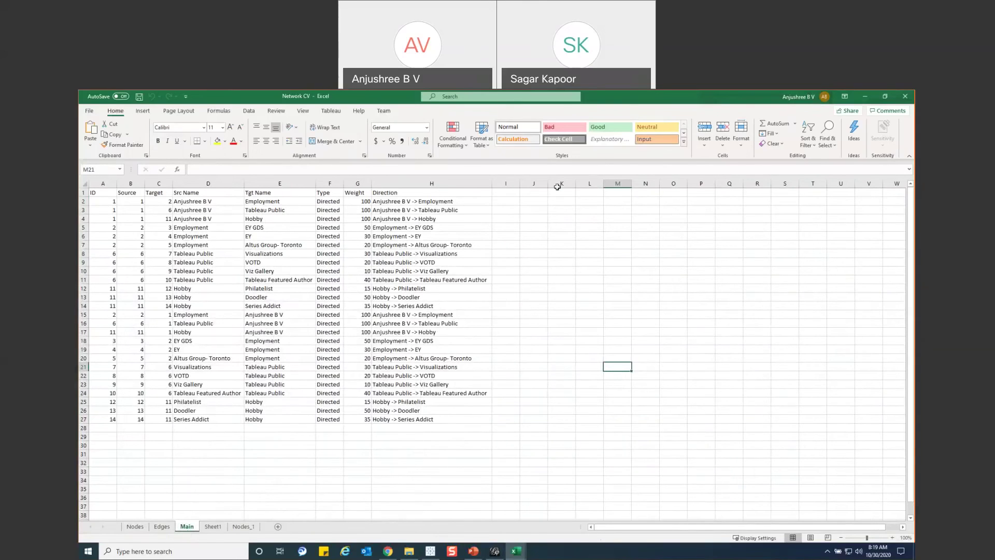
# Switch to the Network CV graph workbook in Tableau and inspect the data source's left join of Main and Nodes on ID.
pyautogui.click(431, 551)
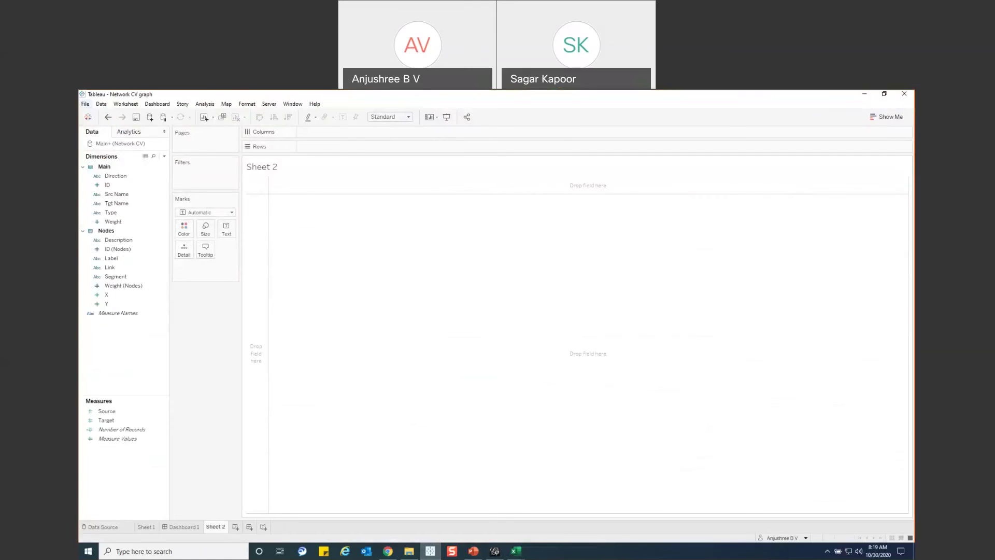
pyautogui.click(85, 103)
pyautogui.click(311, 283)
pyautogui.click(111, 527)
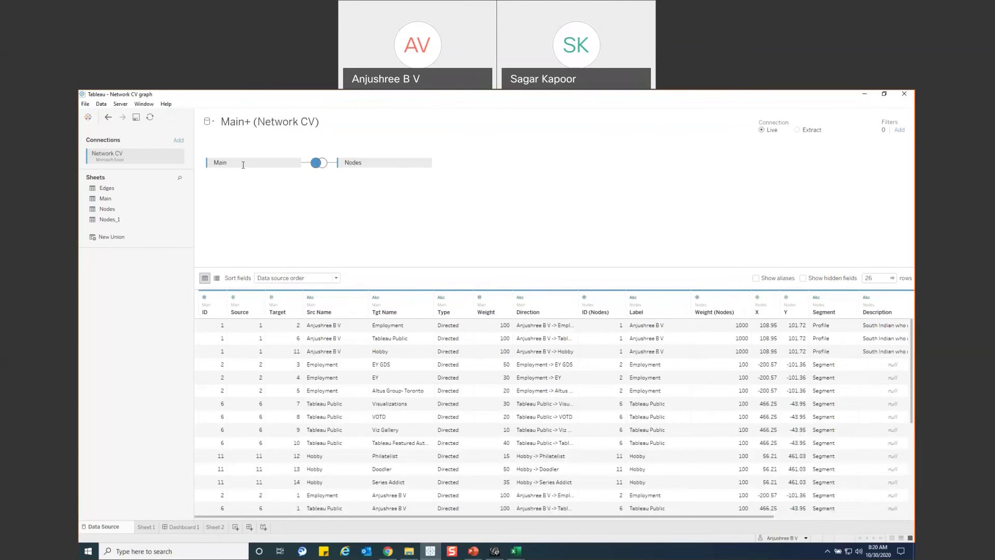
pyautogui.click(320, 163)
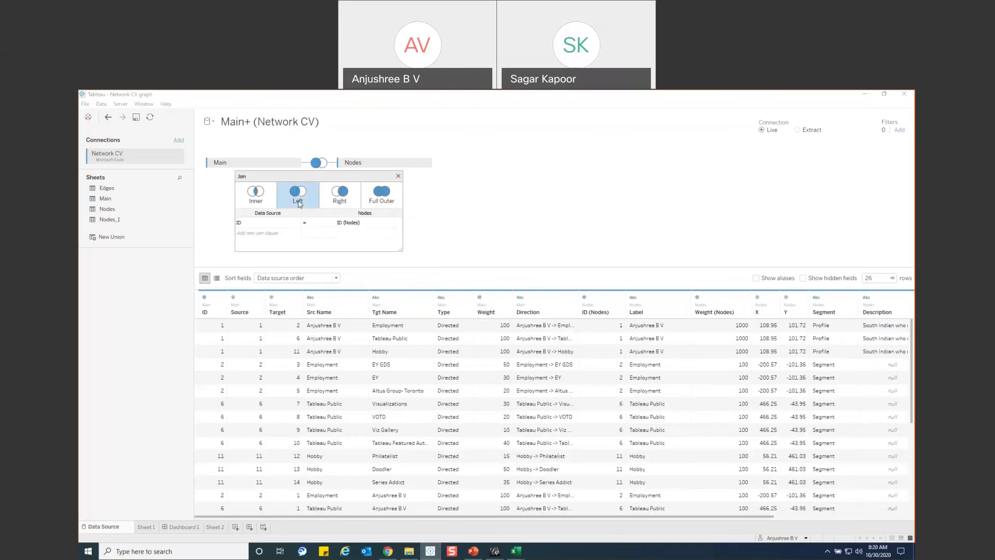
pyautogui.click(521, 216)
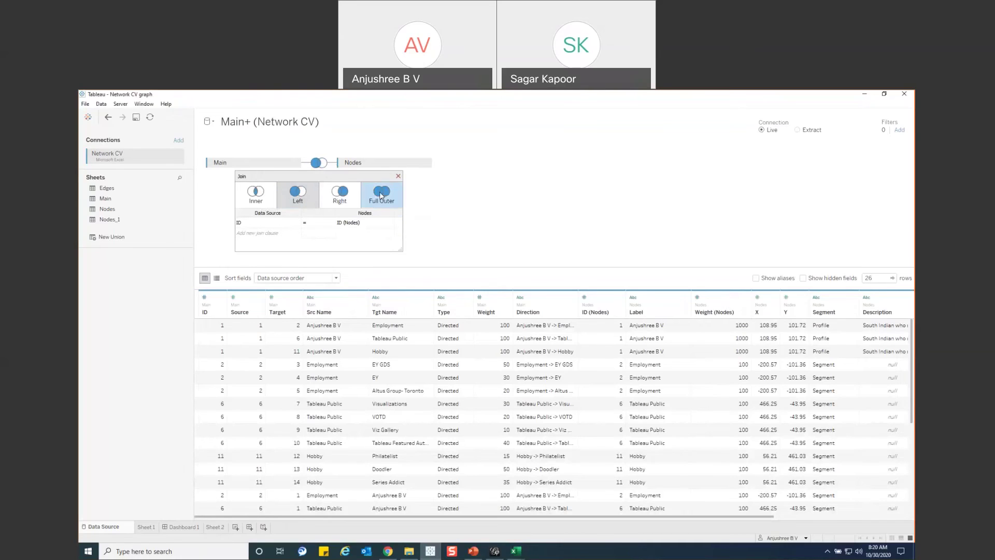
pyautogui.click(398, 176)
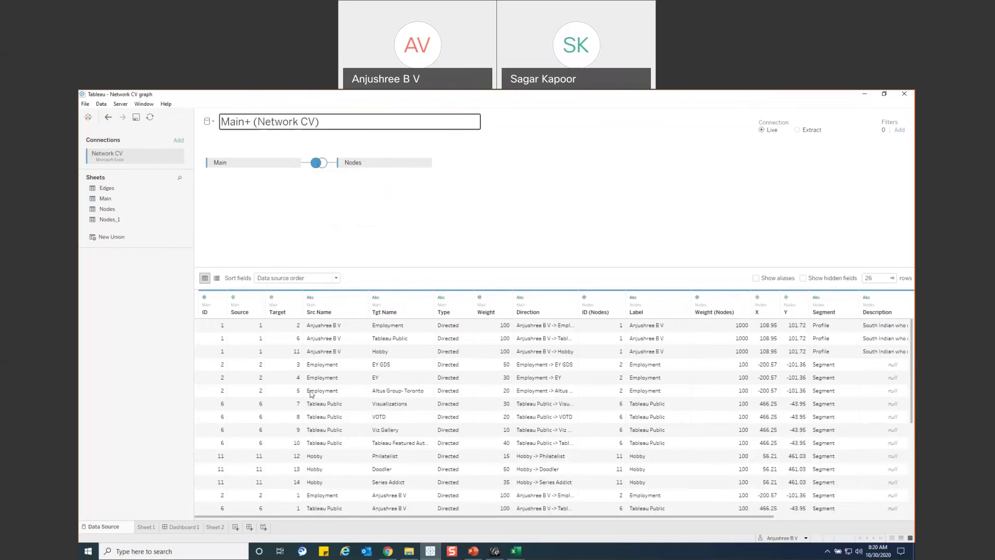
# On Sheet 2, plot the nodes as a scatter with the X dimension on Columns and the Y dimension on Rows.
pyautogui.click(214, 527)
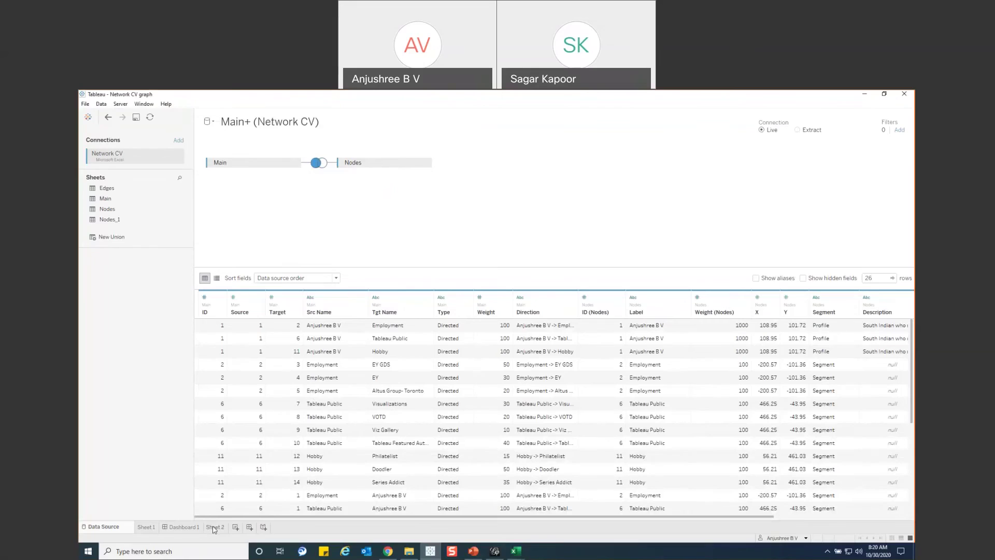
pyautogui.click(116, 298)
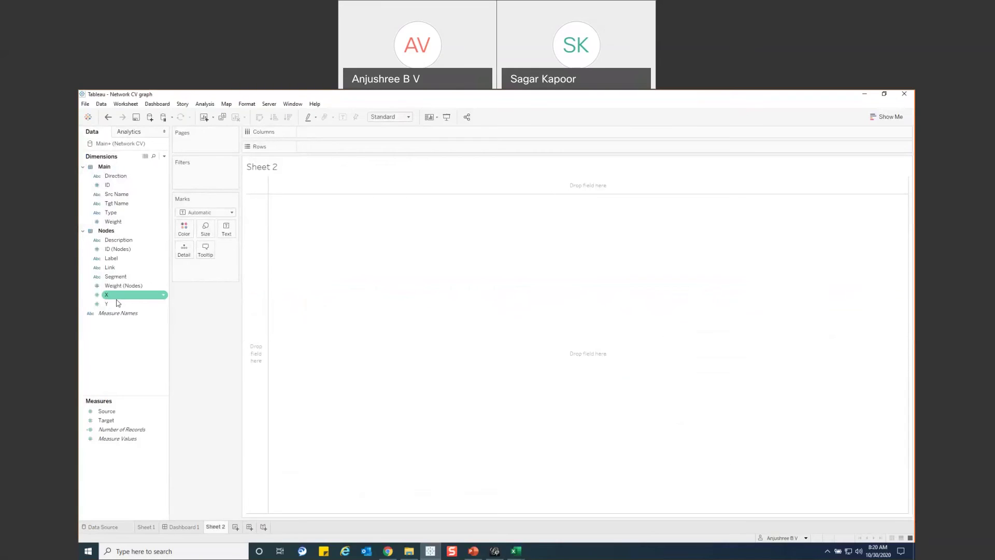
pyautogui.click(132, 411)
pyautogui.click(117, 438)
pyautogui.click(115, 328)
pyautogui.click(107, 298)
pyautogui.moveTo(129, 296)
pyautogui.mouseDown()
pyautogui.moveTo(178, 276)
pyautogui.moveTo(323, 126)
pyautogui.moveTo(330, 133)
pyautogui.moveTo(114, 301)
pyautogui.moveTo(299, 199)
pyautogui.moveTo(334, 144)
pyautogui.mouseUp()
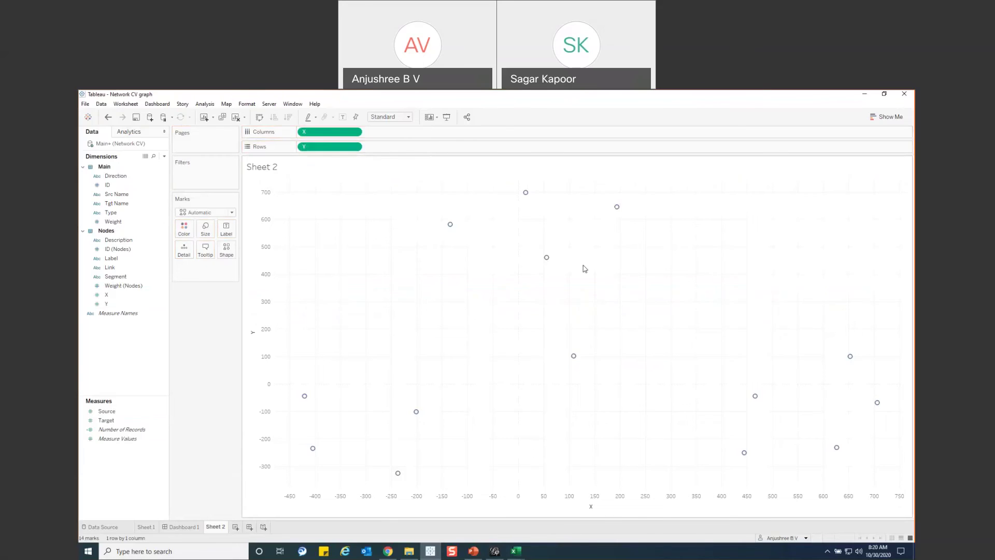
# Look at the node layout in Gephi for comparison with the scatter and return to Tableau.
pyautogui.click(495, 552)
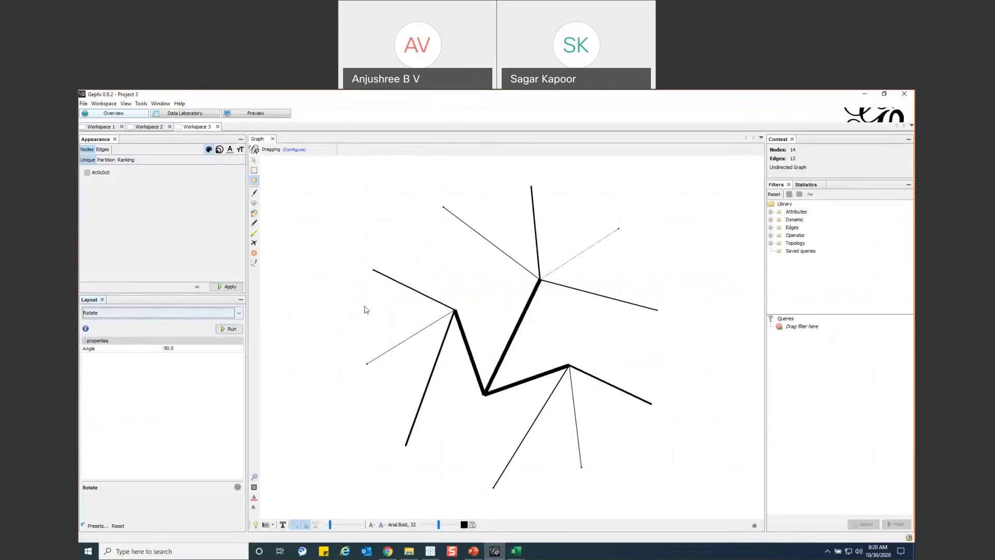
pyautogui.click(865, 94)
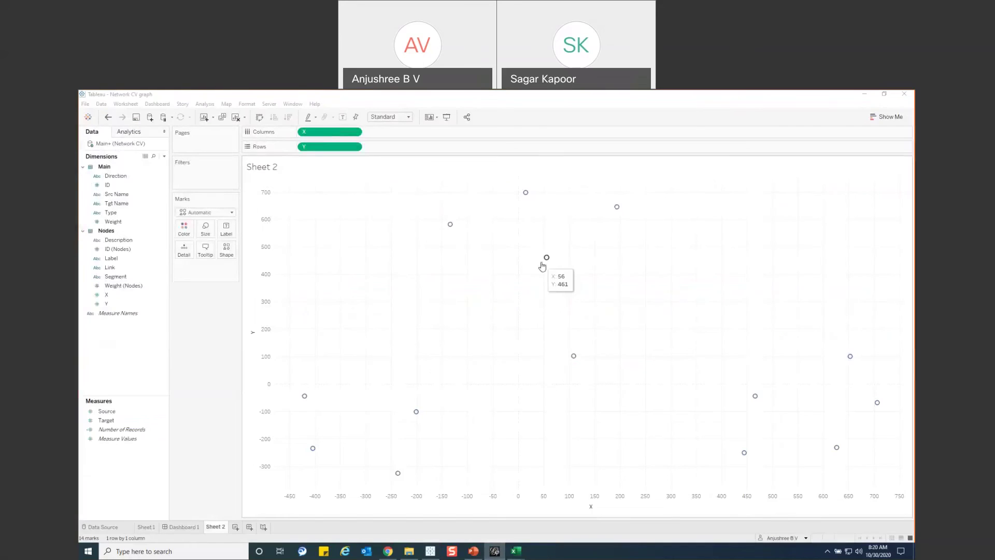
# Duplicate the Y dimension on Rows and set the first Y's mark type to Line.
pyautogui.moveTo(327, 146); pyautogui.dragTo(411, 148)
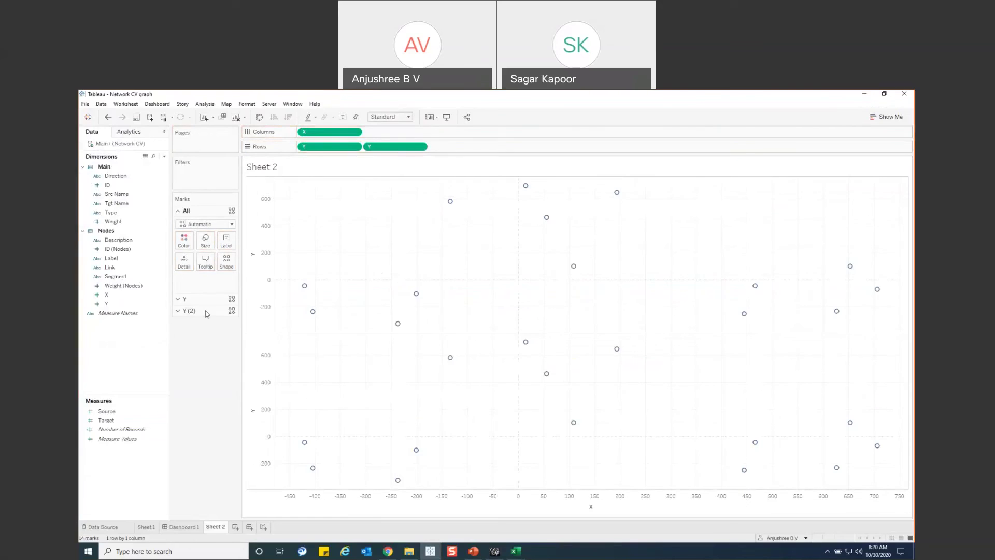
pyautogui.click(185, 298)
pyautogui.click(206, 236)
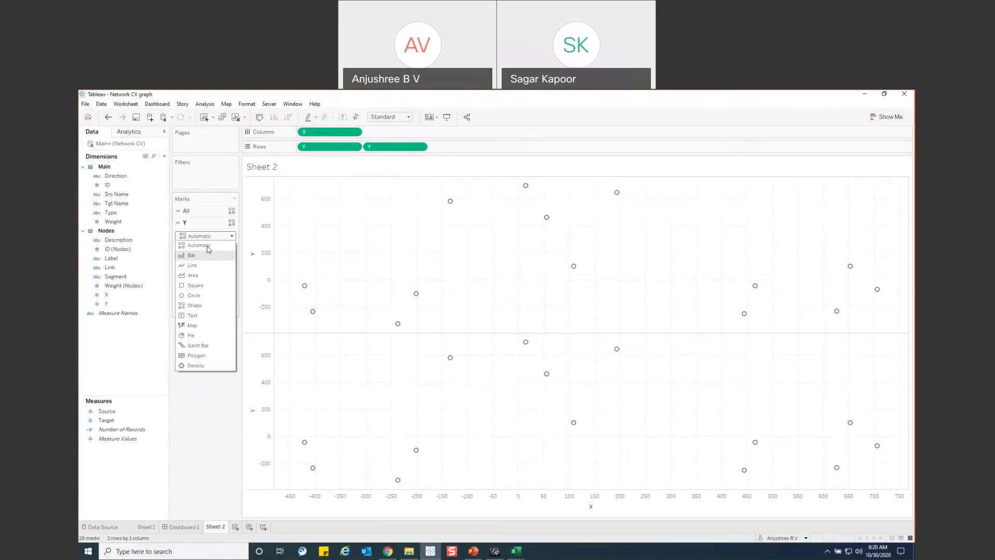
pyautogui.click(197, 265)
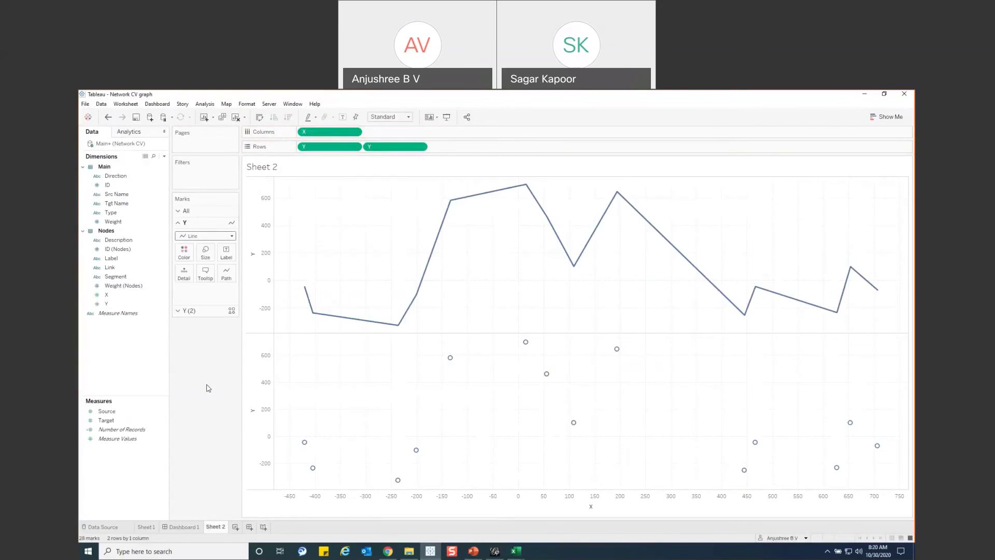
# Add the Direction dimension to Detail of the first Y's line marks to connect the nodes.
pyautogui.click(117, 178)
pyautogui.click(117, 178)
pyautogui.moveTo(117, 177); pyautogui.dragTo(187, 279)
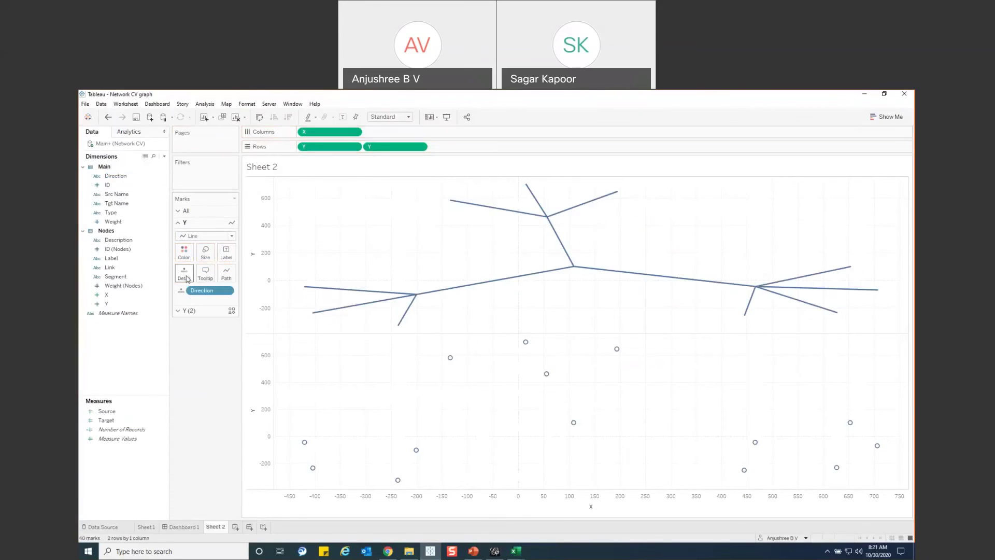
# Combine the two Y plots as a Dual Axis and synchronize the secondary Y axis.
pyautogui.click(419, 149)
pyautogui.click(420, 147)
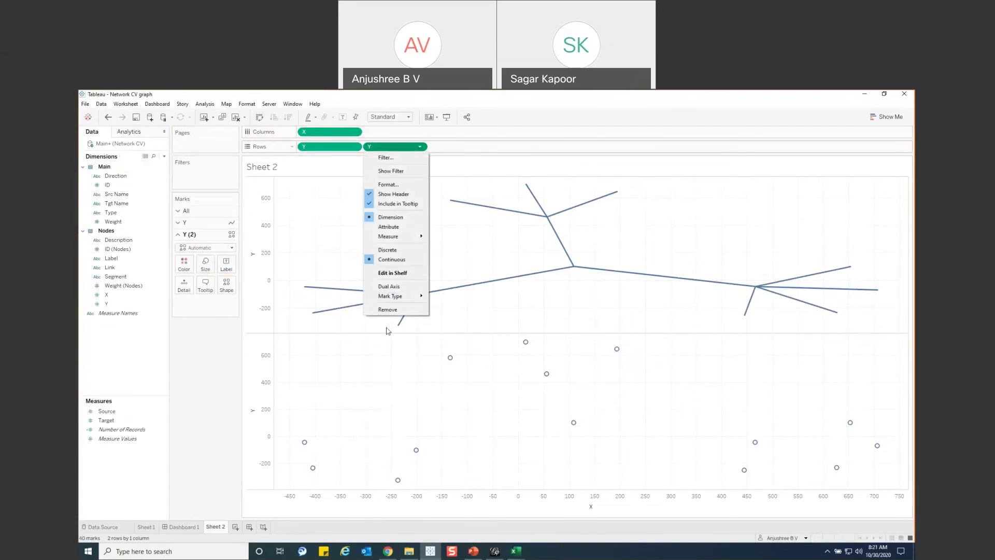
pyautogui.click(391, 287)
pyautogui.rightClick(889, 223)
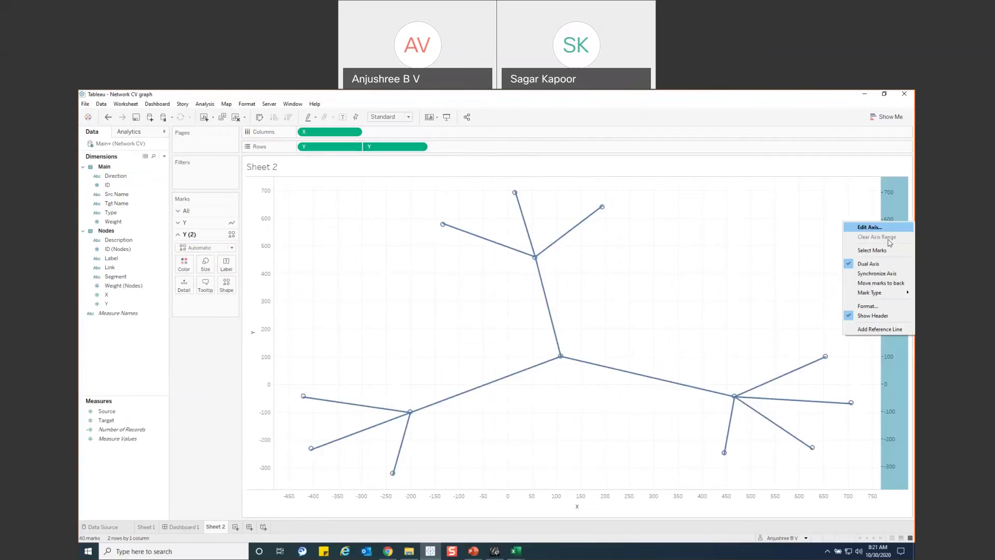
pyautogui.click(876, 276)
# Hide the headers of the secondary Y axis and the X axis.
pyautogui.rightClick(898, 242)
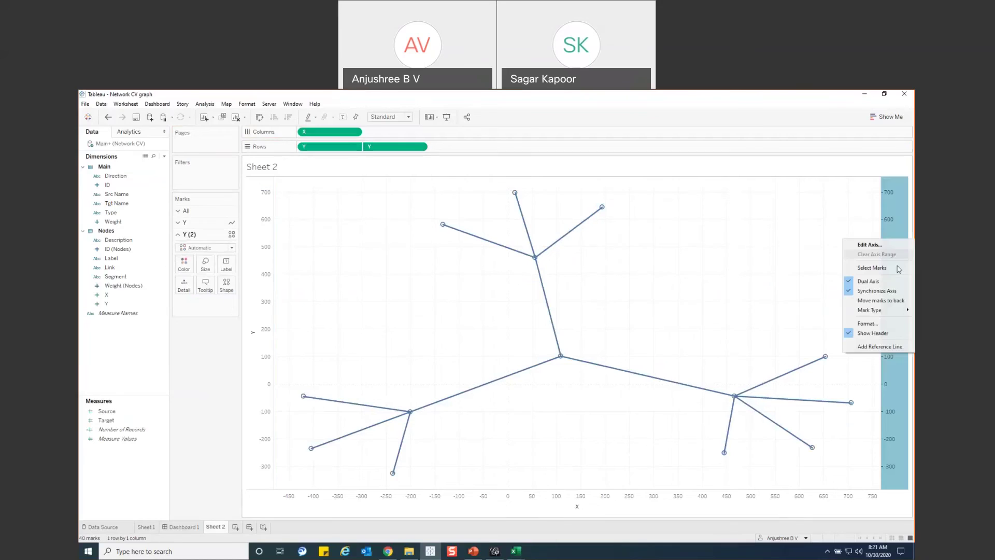
pyautogui.click(874, 338)
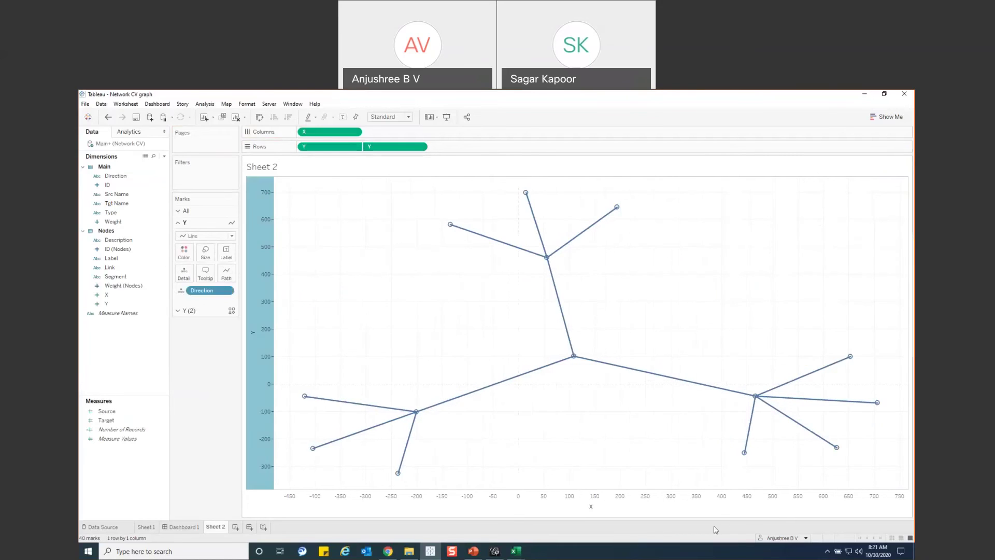
pyautogui.rightClick(667, 502)
pyautogui.click(684, 487)
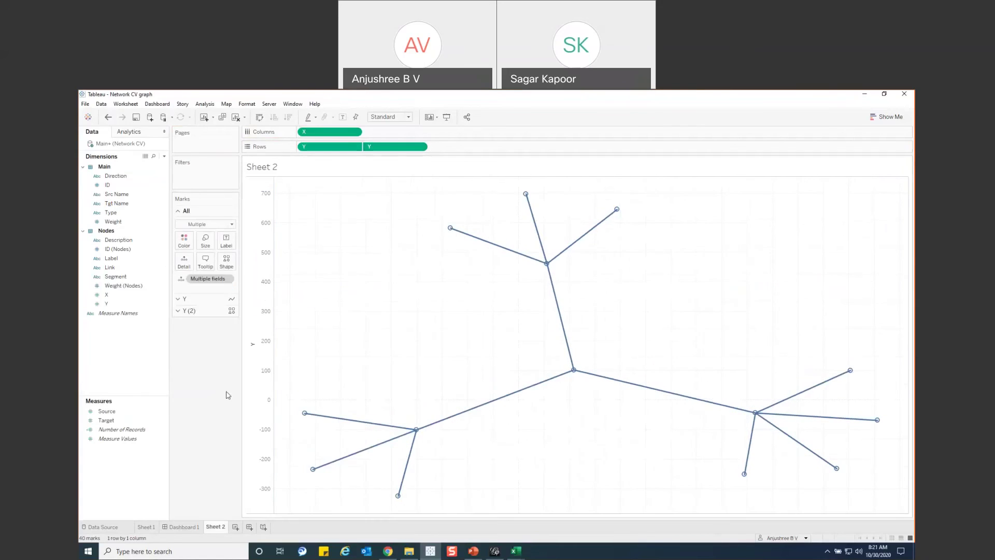
pyautogui.rightClick(263, 395)
pyautogui.click(281, 437)
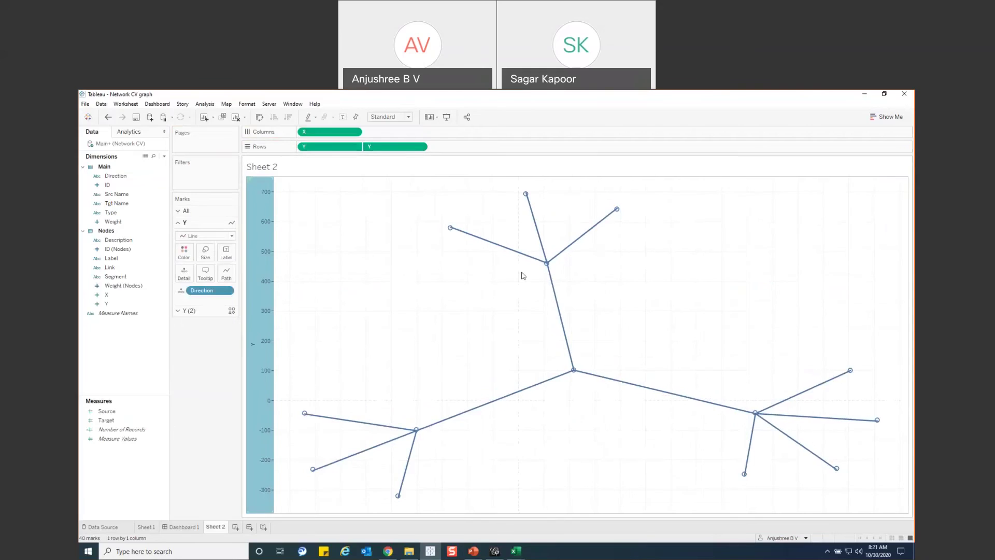
# Thin the connecting lines to near the minimum size and set the Y (2) marks' shape to a filled circle.
pyautogui.click(205, 252)
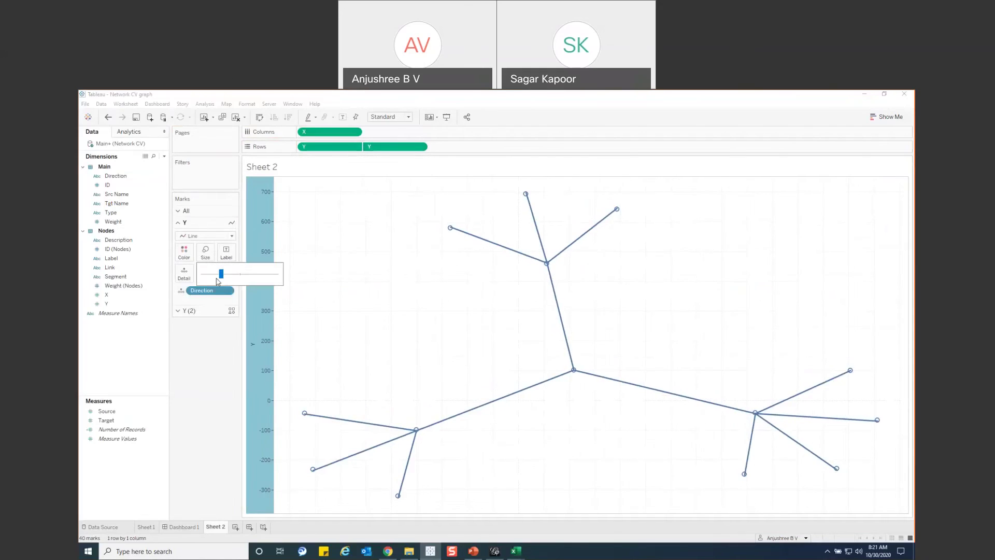
pyautogui.moveTo(221, 274); pyautogui.dragTo(207, 273)
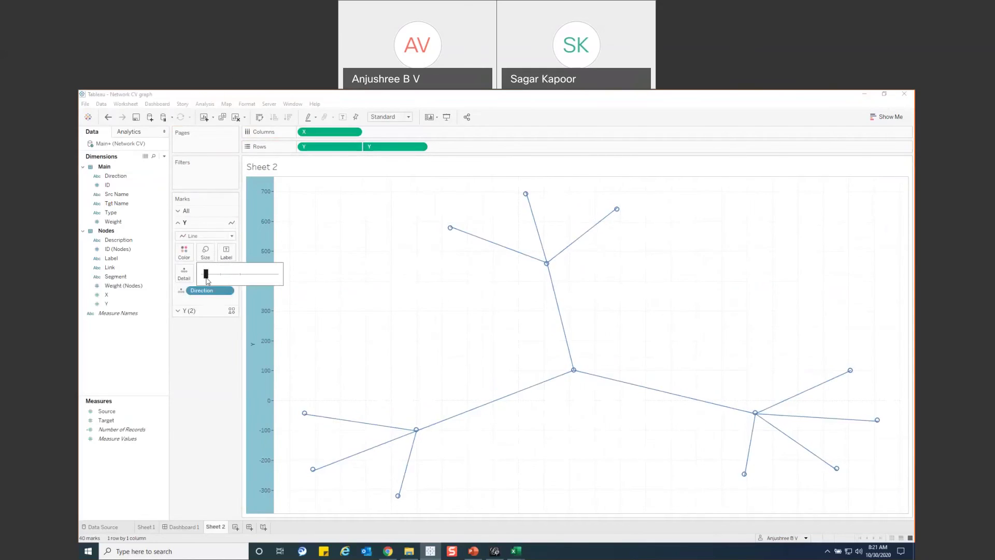
pyautogui.click(209, 313)
pyautogui.click(227, 287)
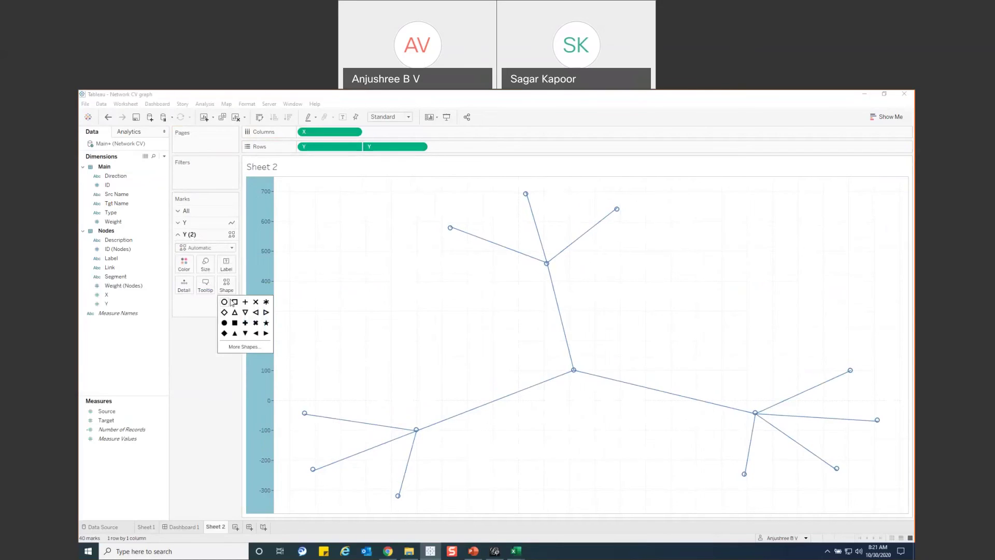
pyautogui.click(224, 322)
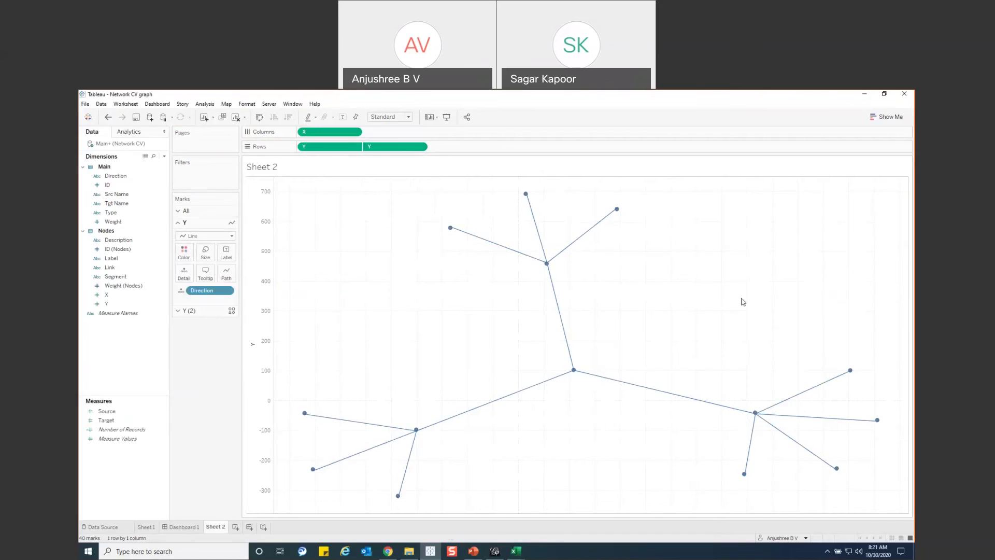
# Size the Y (2) node circles by the Segment dimension and enlarge their overall size.
pyautogui.click(388, 551)
pyautogui.click(210, 310)
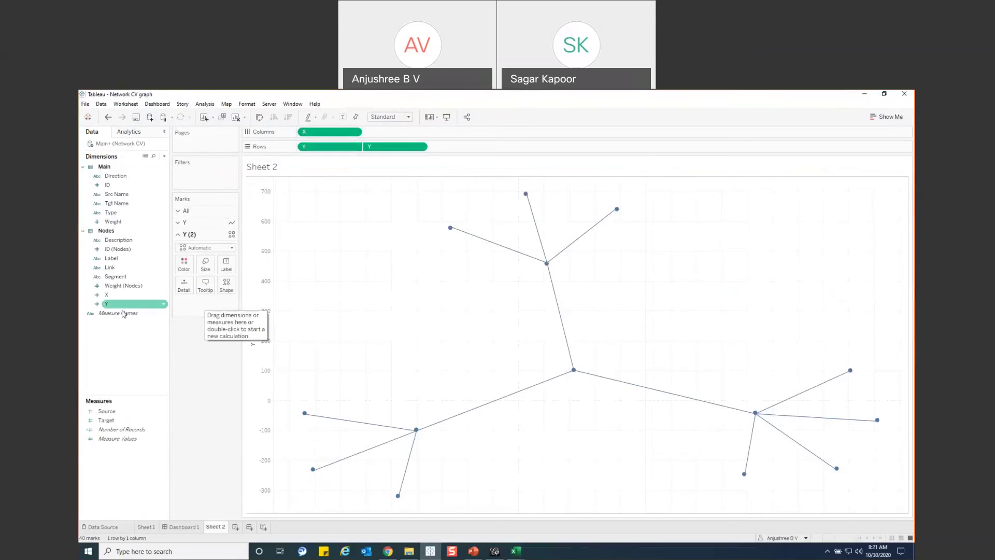
pyautogui.click(123, 278)
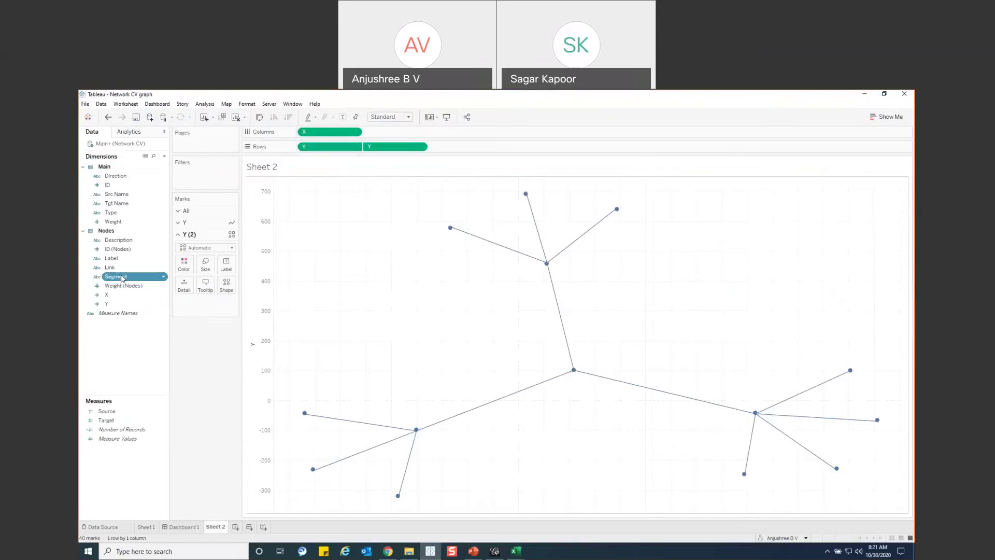
pyautogui.click(123, 278)
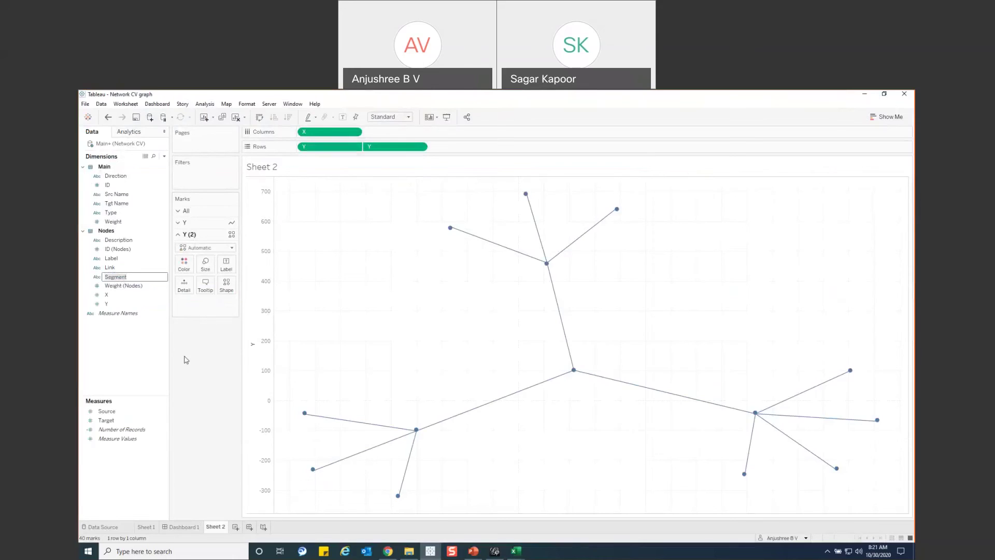
pyautogui.moveTo(116, 277); pyautogui.dragTo(243, 290)
pyautogui.click(205, 268)
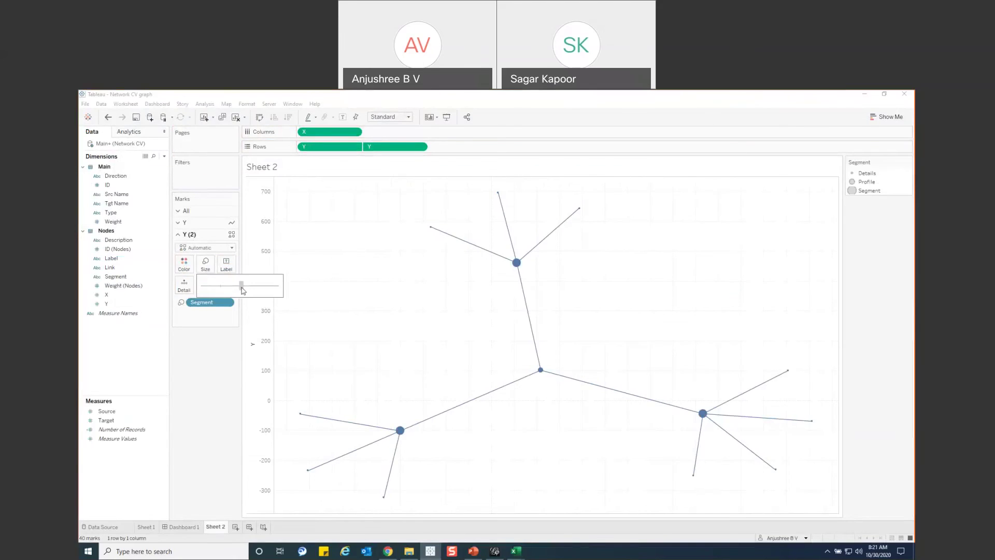
pyautogui.click(222, 377)
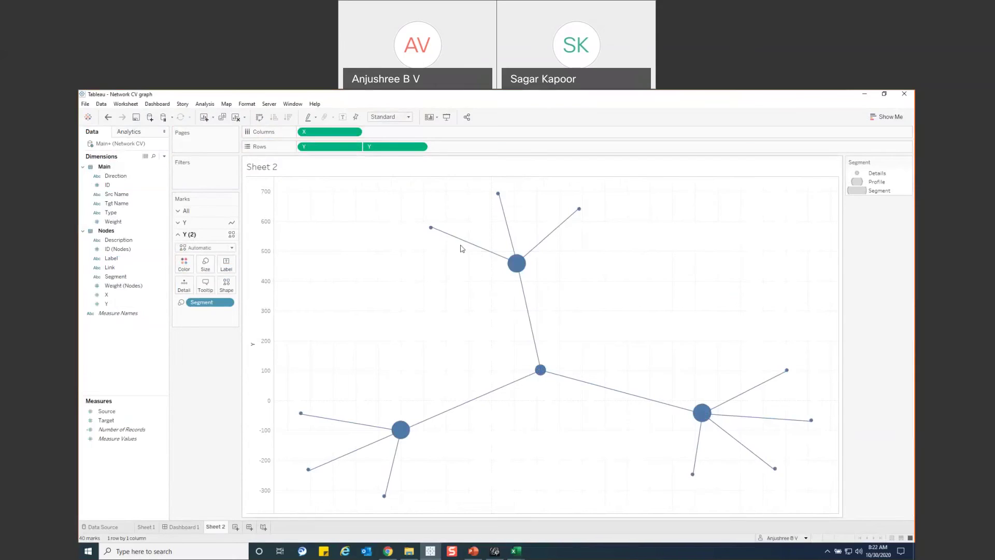
# Hide the remaining Y axis header and assign Label to Shape for the Y (2) marks, adding all members.
pyautogui.rightClick(260, 350)
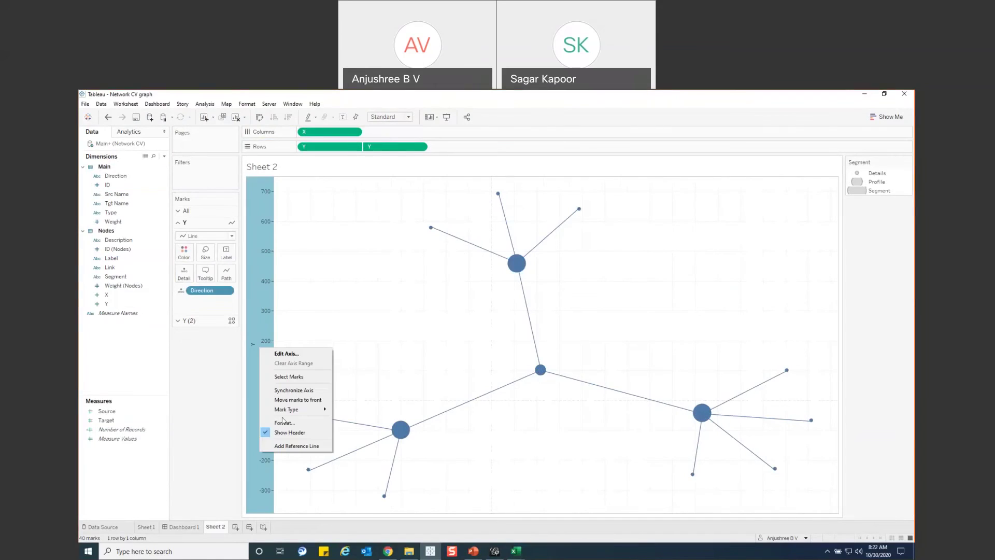
pyautogui.click(268, 432)
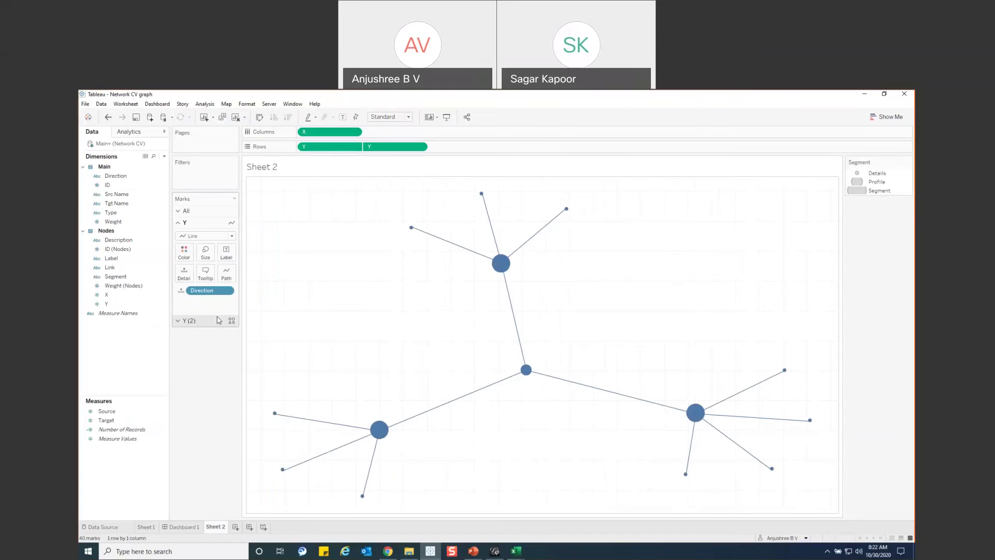
pyautogui.click(189, 320)
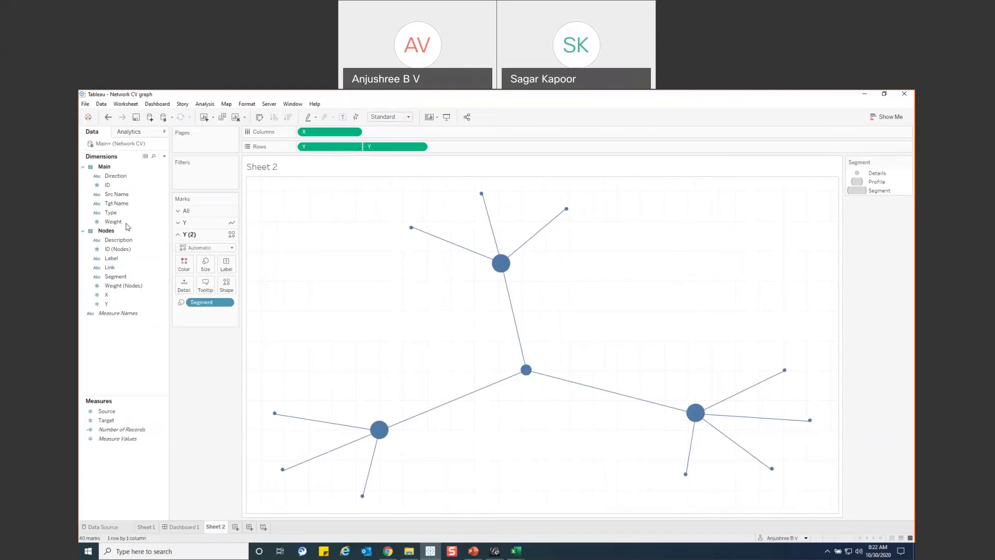
pyautogui.click(119, 204)
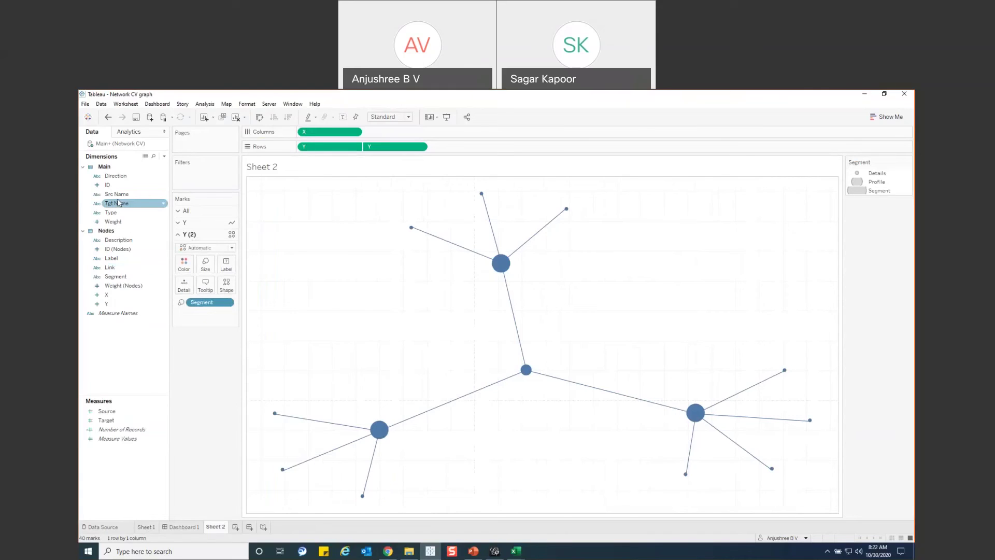
pyautogui.moveTo(111, 258); pyautogui.dragTo(227, 285)
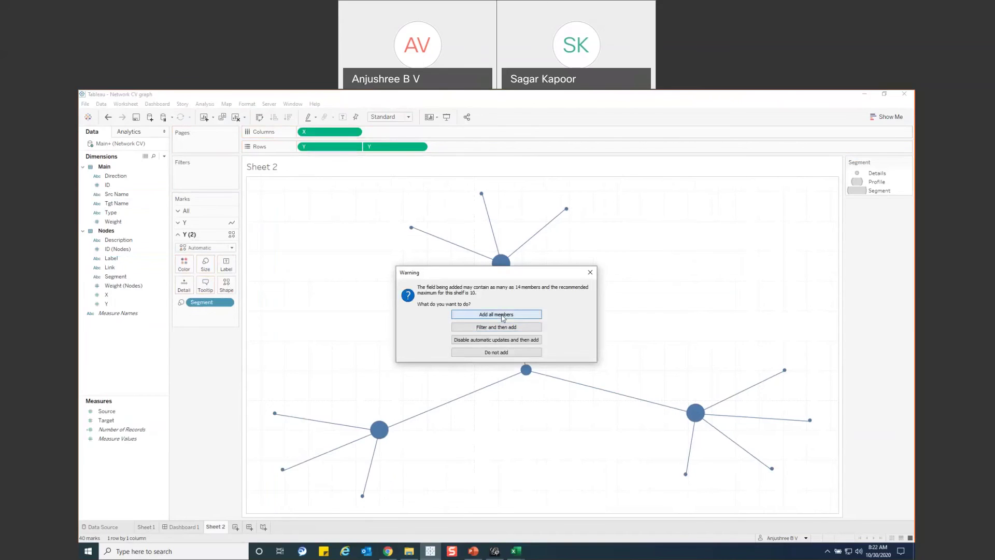
pyautogui.click(502, 314)
# Inspect the Employment node and the central profile node with their custom shapes on Sheet 2.
pyautogui.click(186, 222)
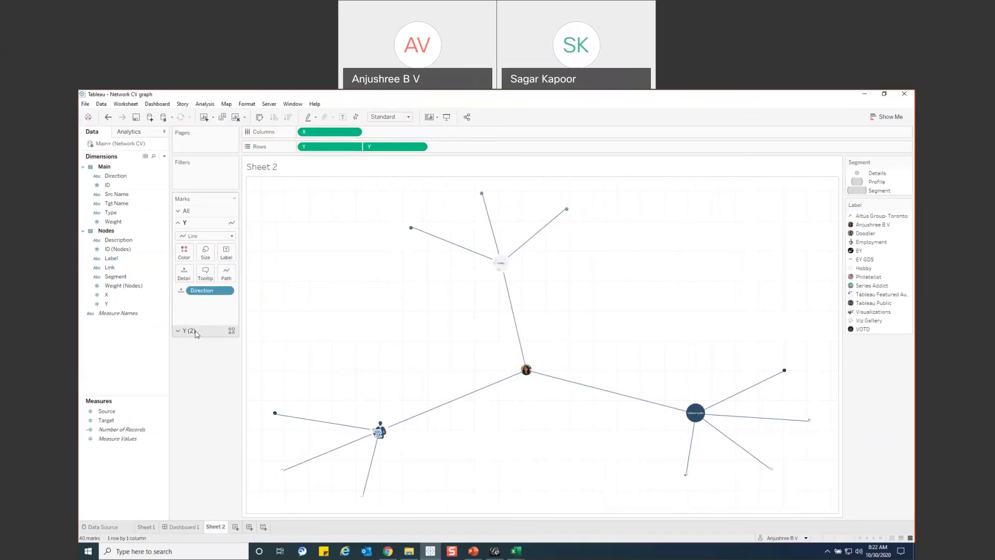
pyautogui.moveTo(382, 435)
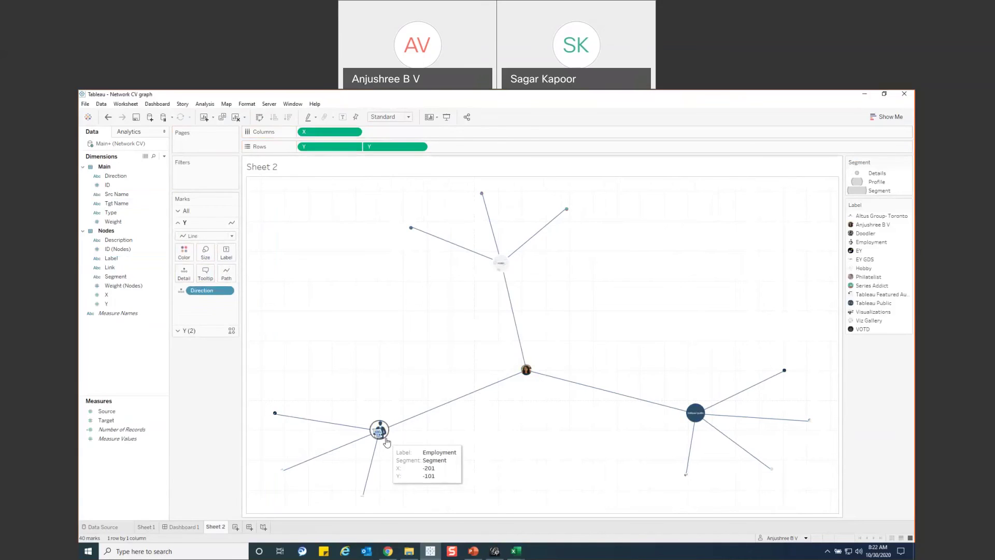
pyautogui.moveTo(530, 378)
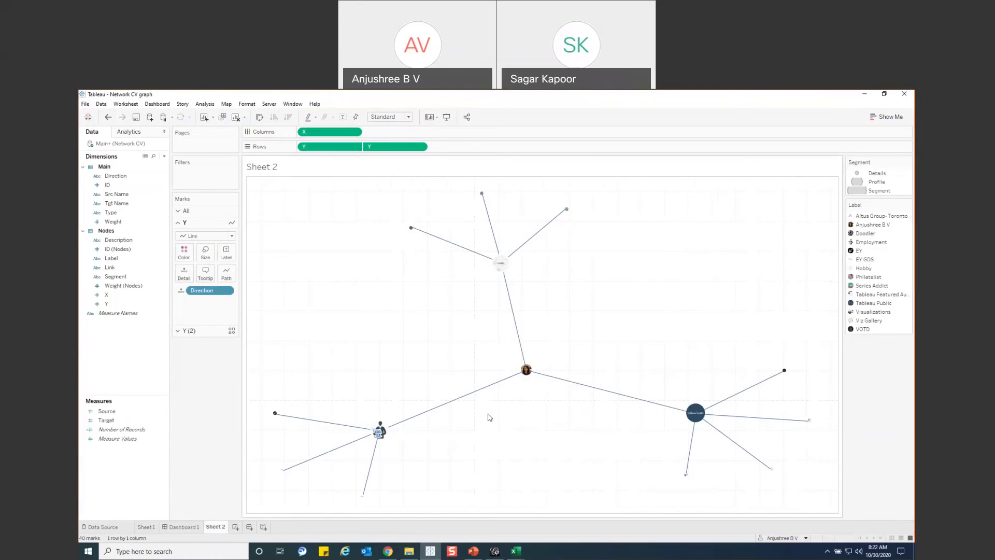
# Open Dashboard 1 and check the tooltips of the Hobby, Series Addict, Employment, EY and Tableau Public nodes.
pyautogui.click(184, 527)
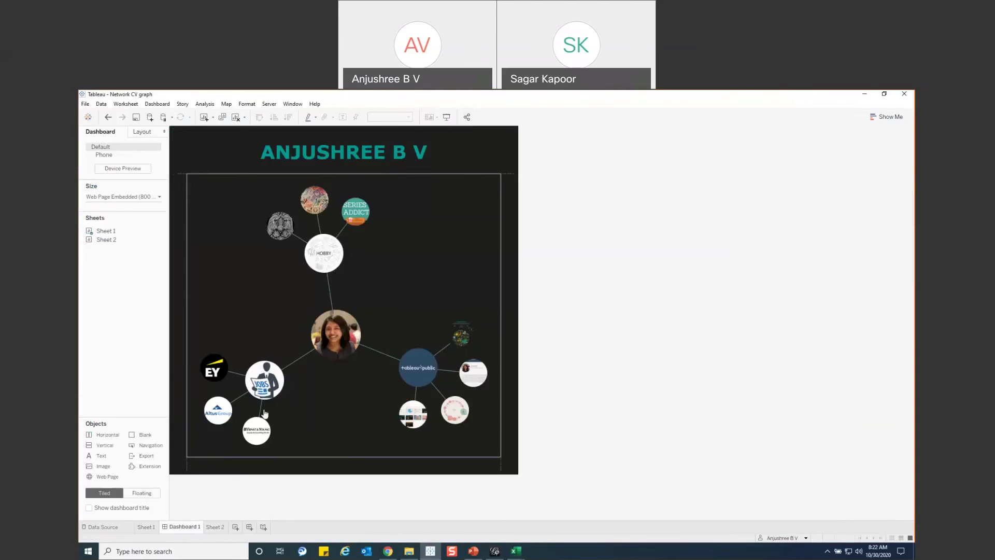
pyautogui.moveTo(267, 445)
pyautogui.moveTo(342, 360)
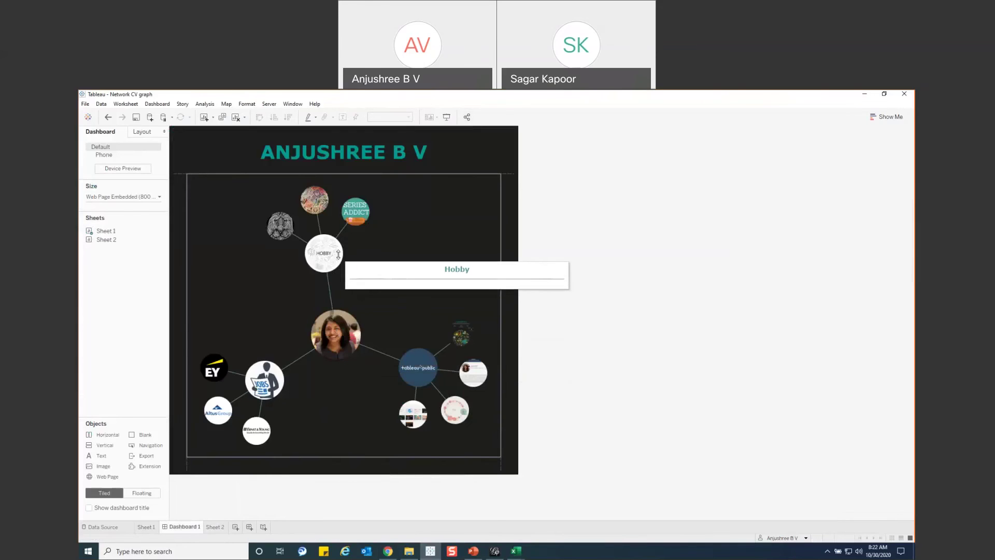
pyautogui.moveTo(363, 210)
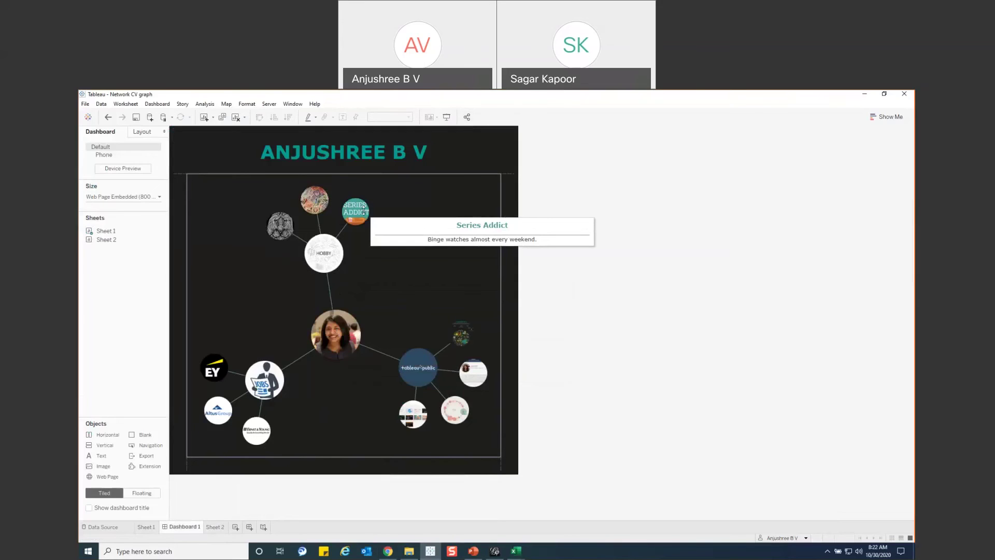
pyautogui.moveTo(259, 387)
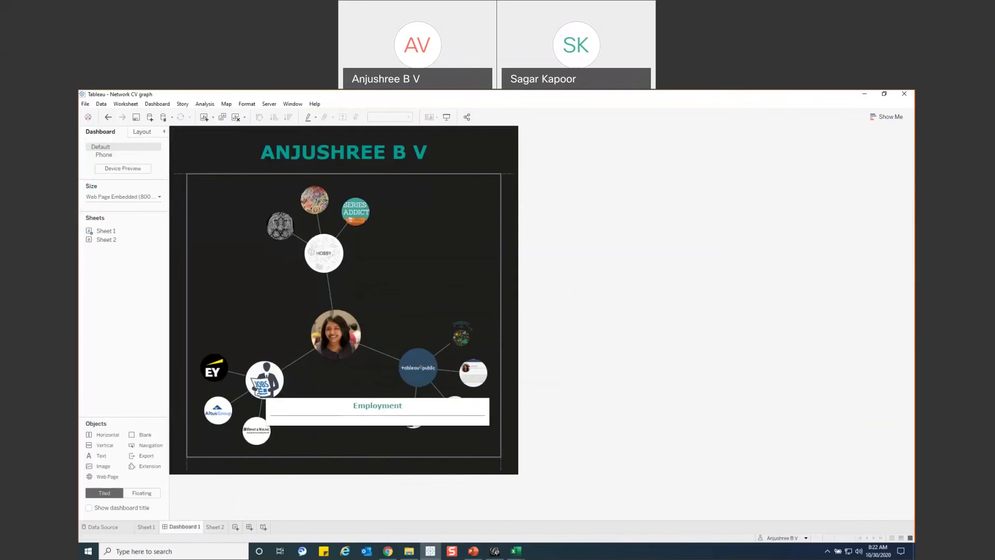
pyautogui.moveTo(213, 368)
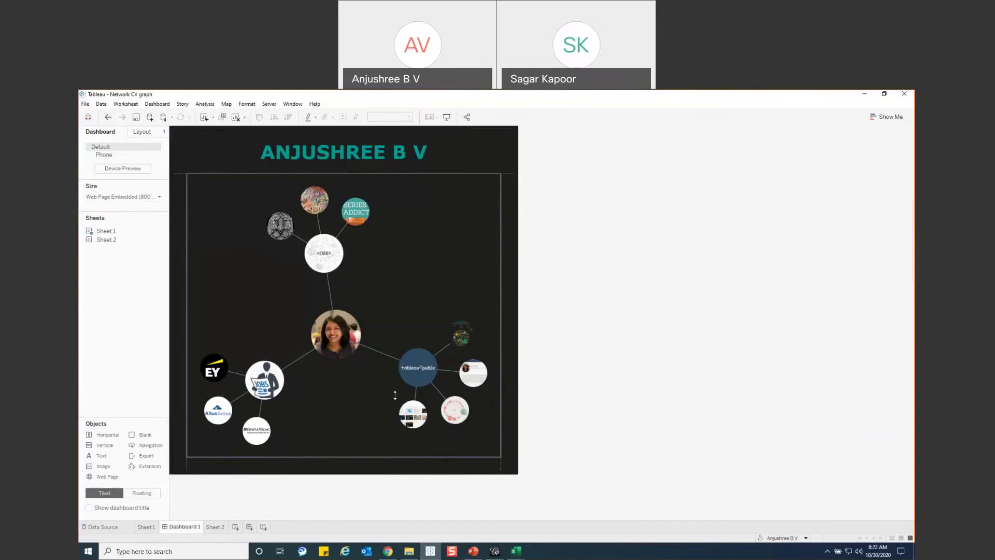
pyautogui.moveTo(420, 366)
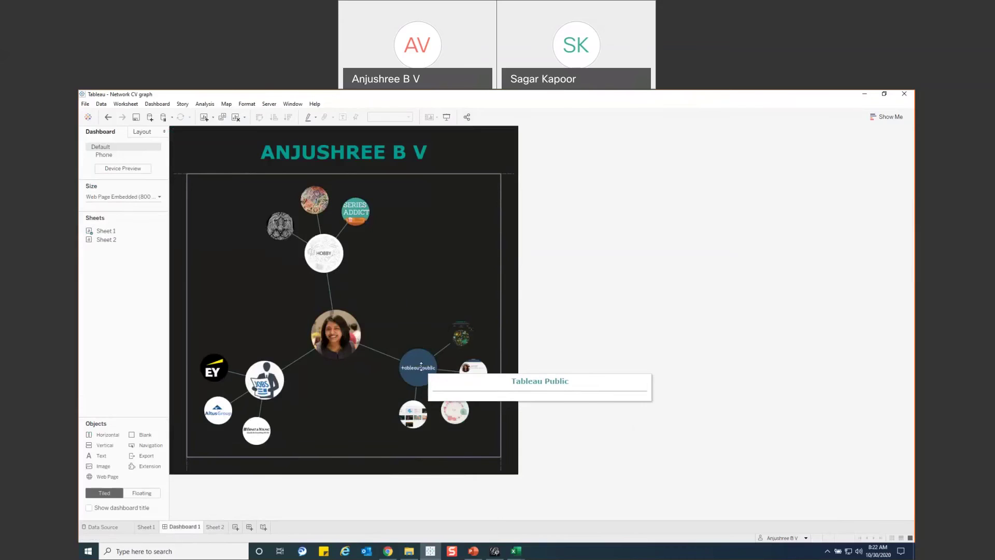
# Check the tooltips of the four nodes branching from Tableau Public, including VOTD, Tableau Featured Author and Viz Gallery.
pyautogui.moveTo(461, 337)
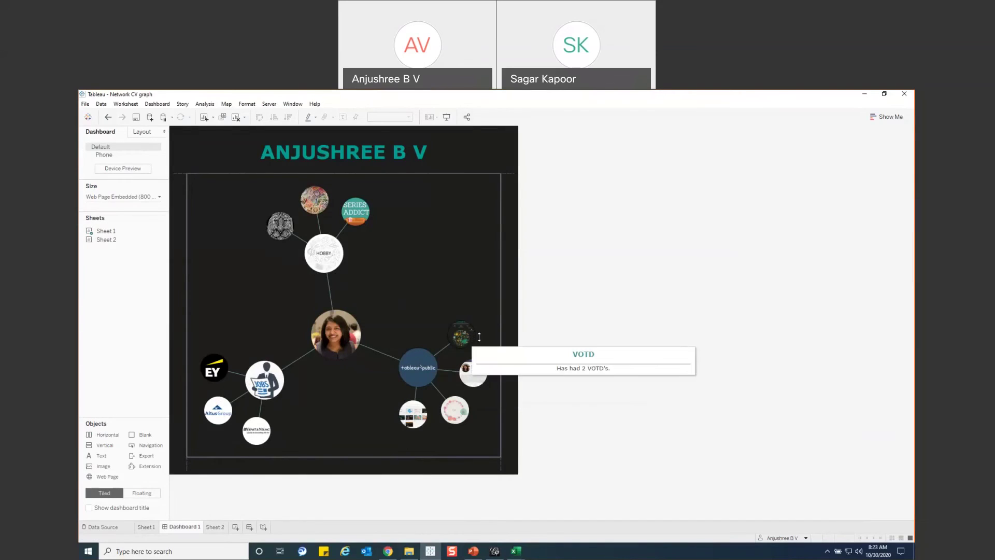
pyautogui.moveTo(477, 367)
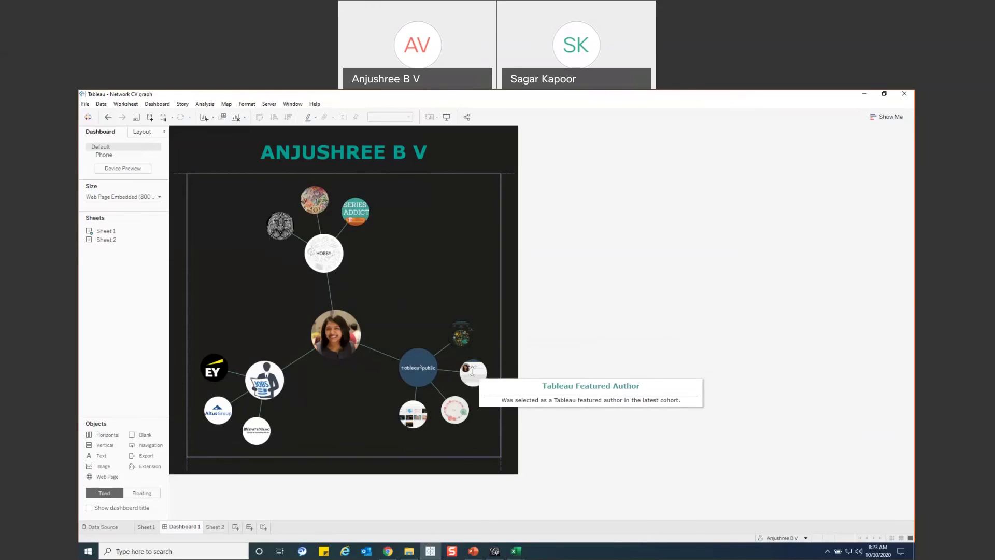
pyautogui.moveTo(458, 413)
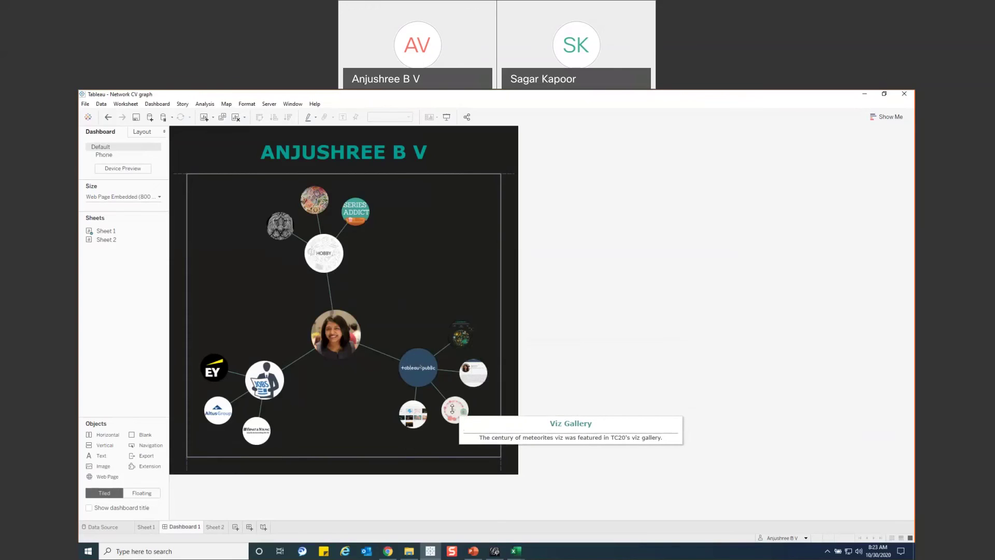
pyautogui.moveTo(415, 416)
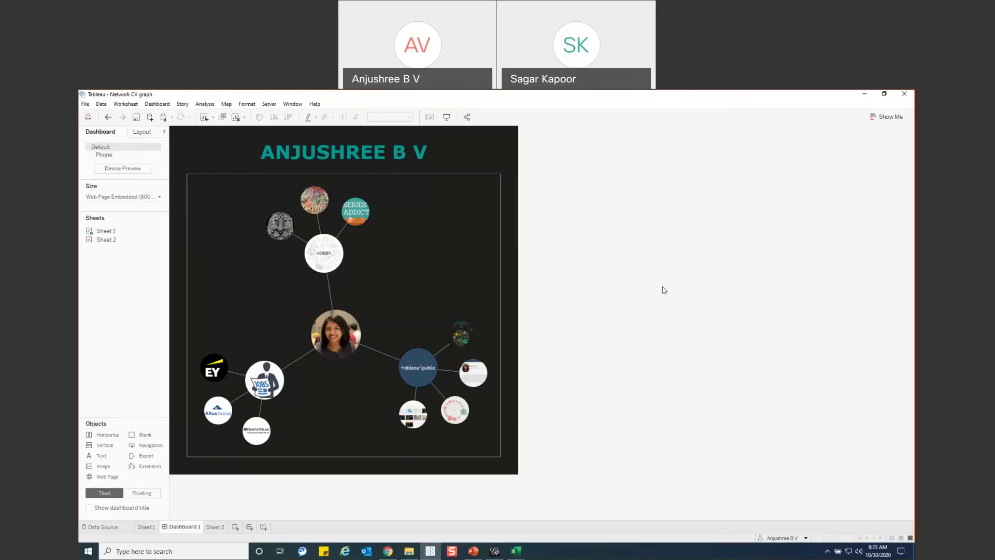
# Present the dashboard full screen, view the viz linked to the VOTD node, and return to the editing view with the node deselected.
pyautogui.click(446, 117)
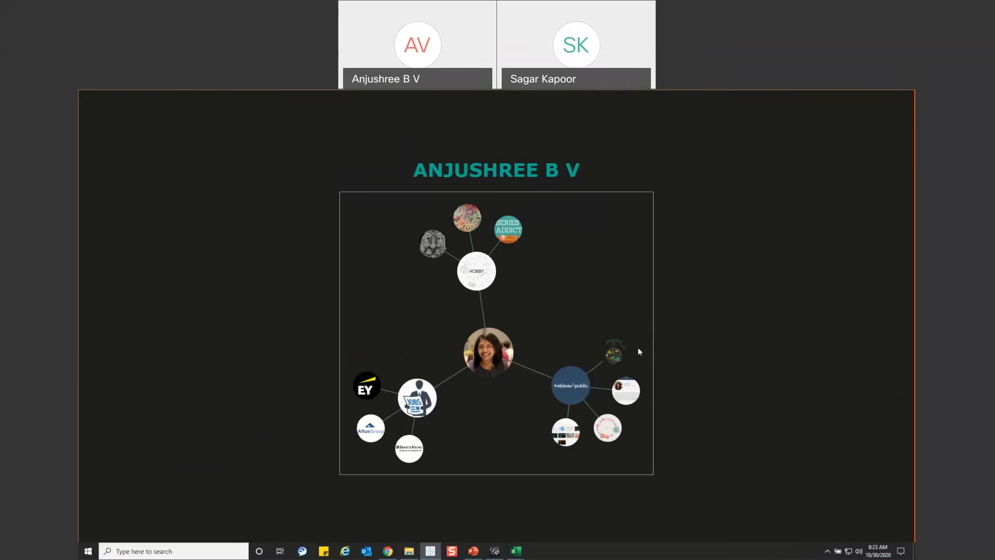
pyautogui.click(621, 352)
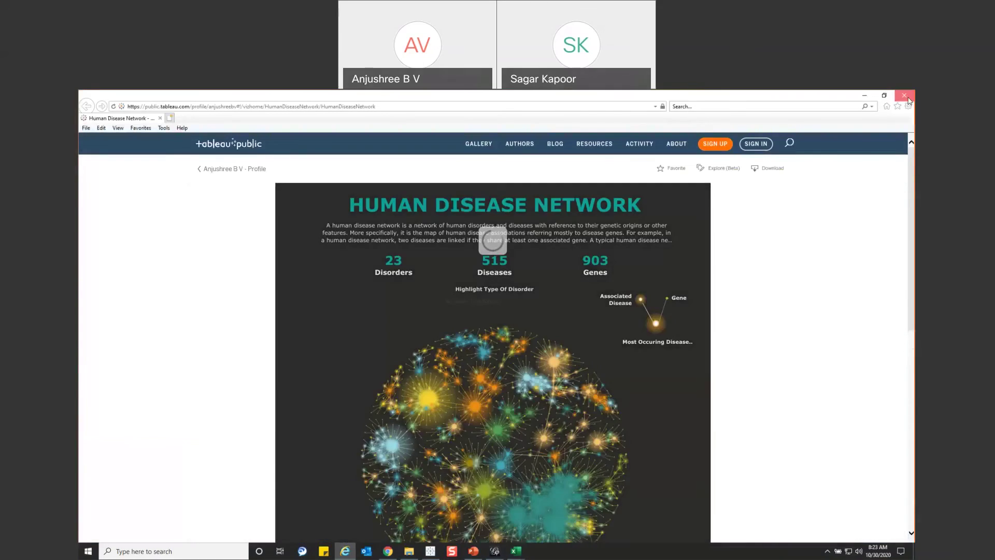
pyautogui.click(904, 96)
pyautogui.press('Escape')
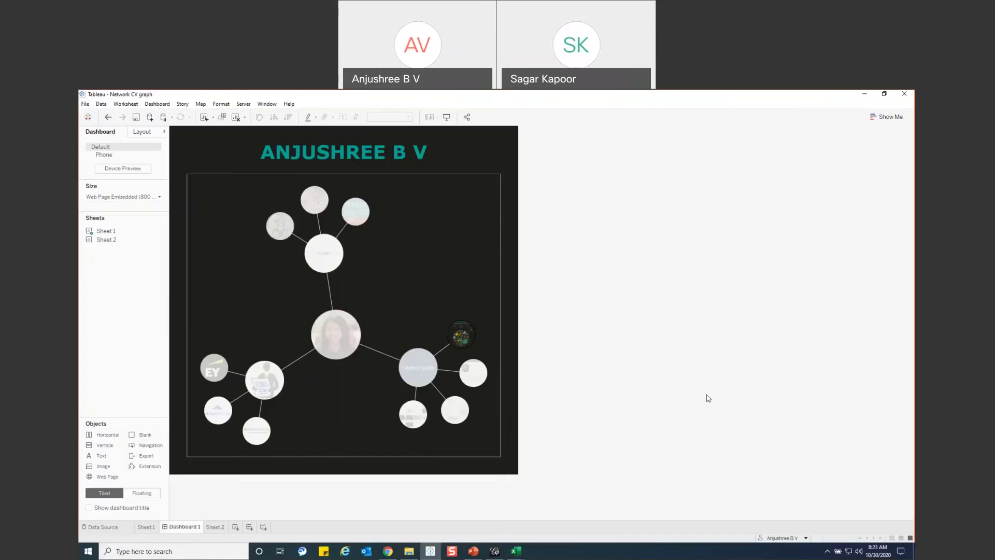
pyautogui.click(689, 271)
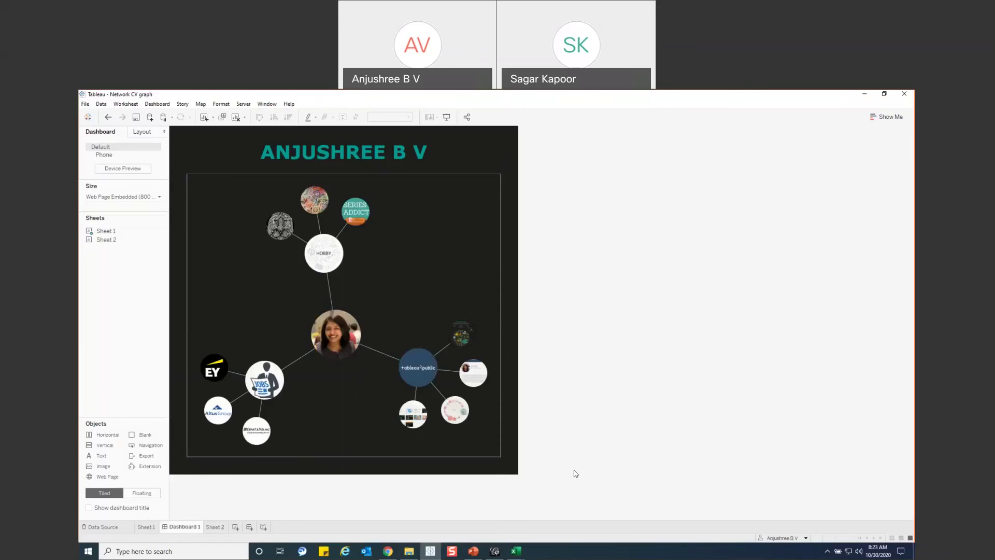
# Switch to the Network plots presentation in PowerPoint and show the Thankyou slide full screen, ending the slide show after viewing it.
pyautogui.click(473, 551)
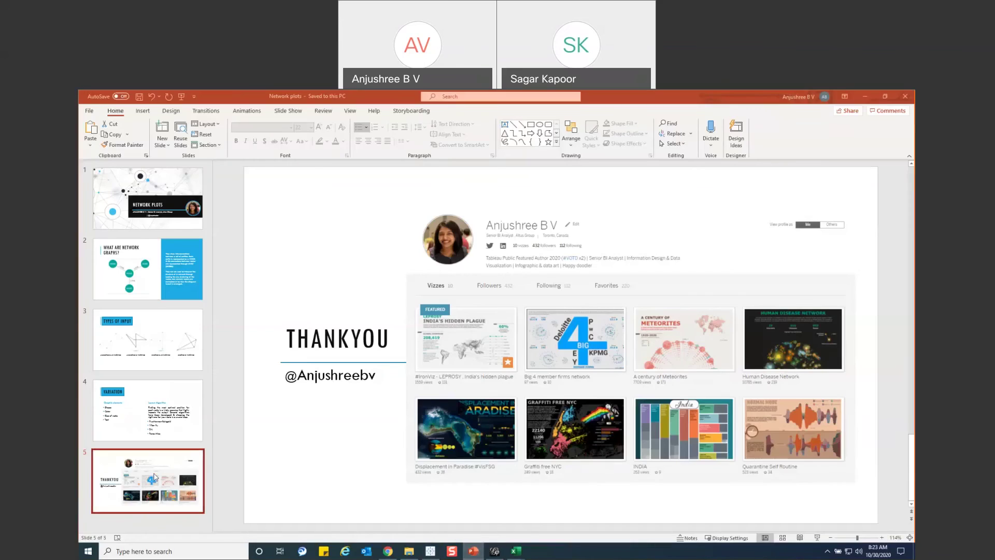
pyautogui.click(818, 538)
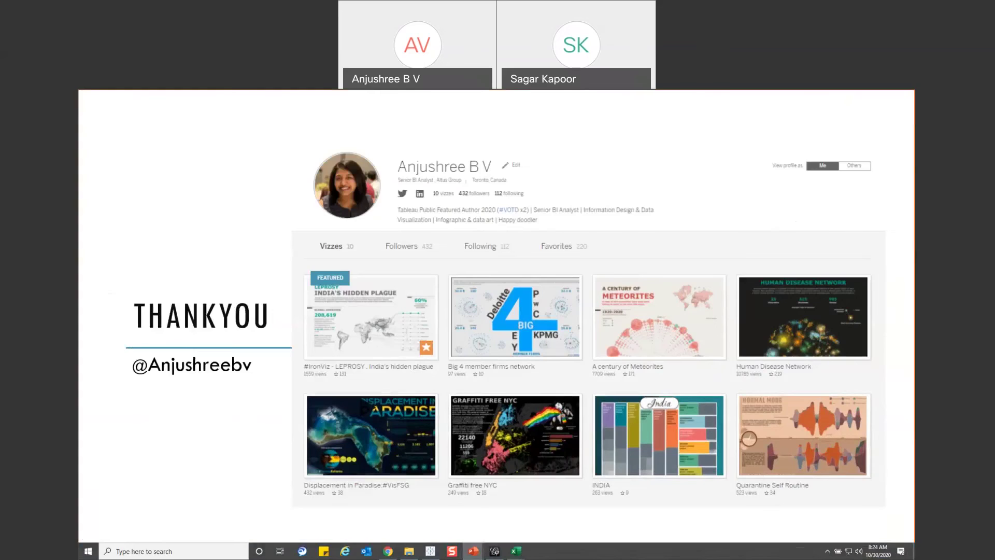
pyautogui.press('Escape')
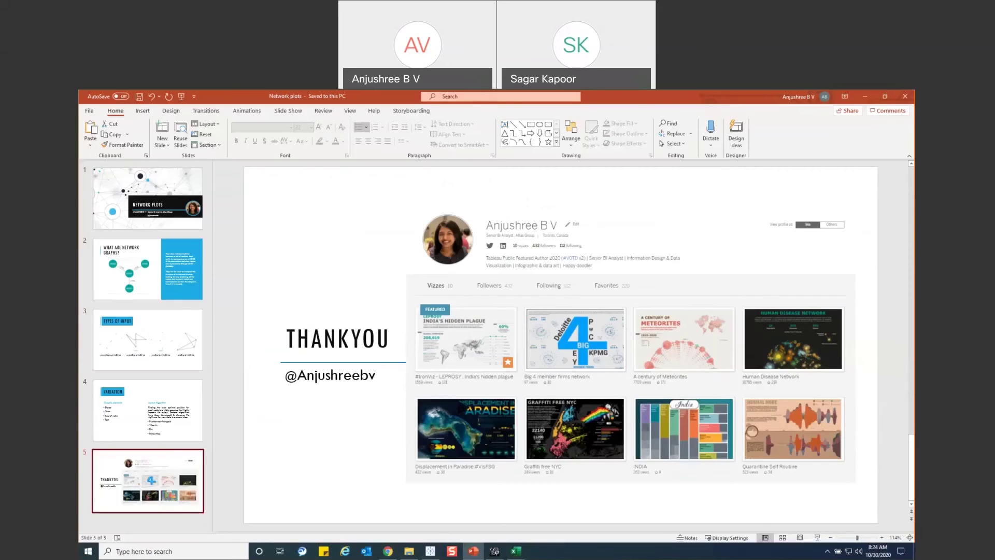
# Switch to Gephi, run the Yifan Hu layout on Workspace 3, and pull one leaf node of the upper cluster down away from its group.
pyautogui.click(495, 550)
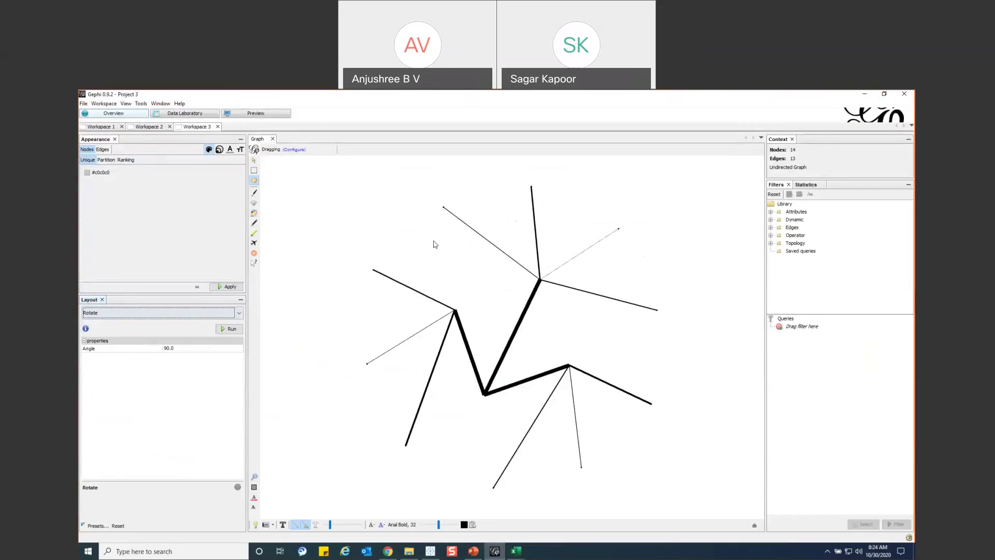
pyautogui.click(209, 313)
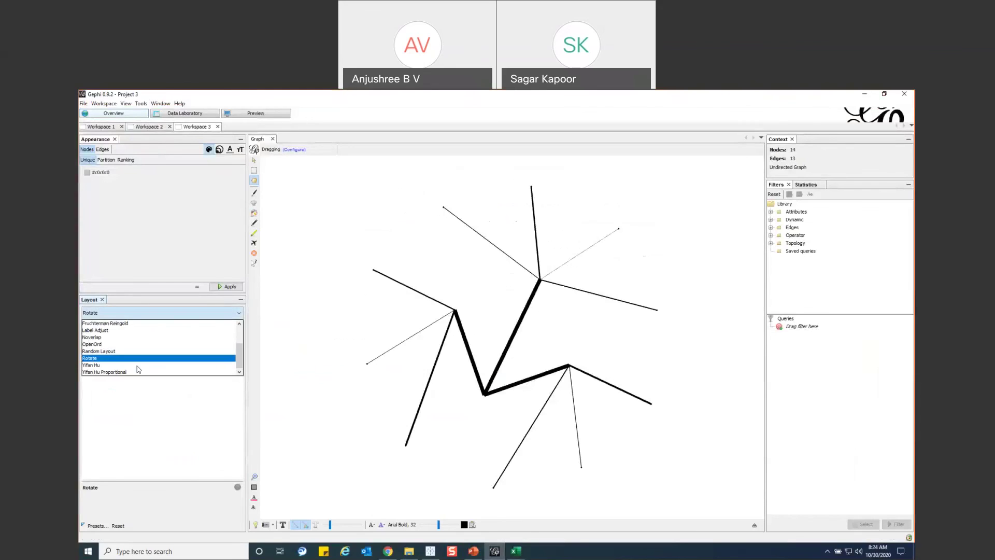
pyautogui.click(197, 365)
pyautogui.click(229, 329)
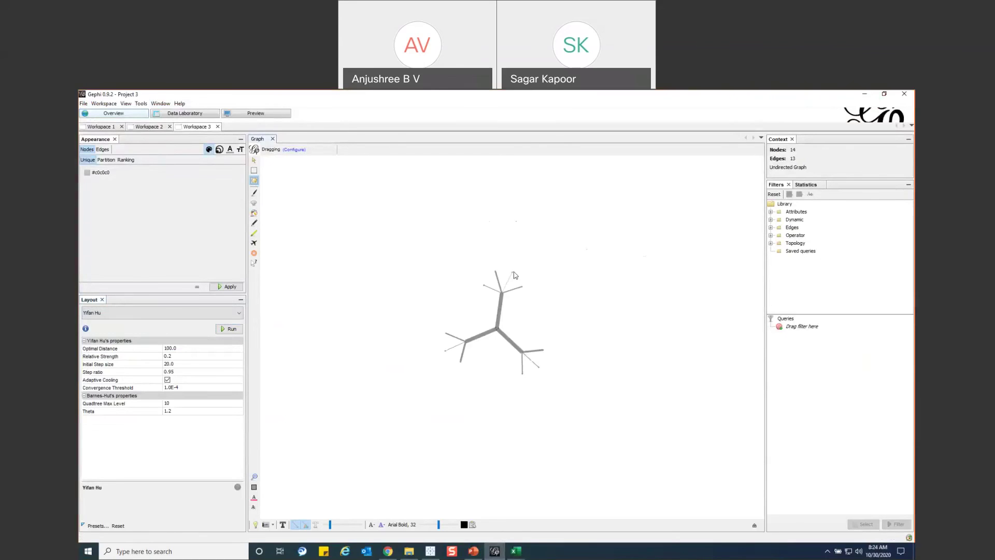
pyautogui.moveTo(512, 272); pyautogui.dragTo(551, 329)
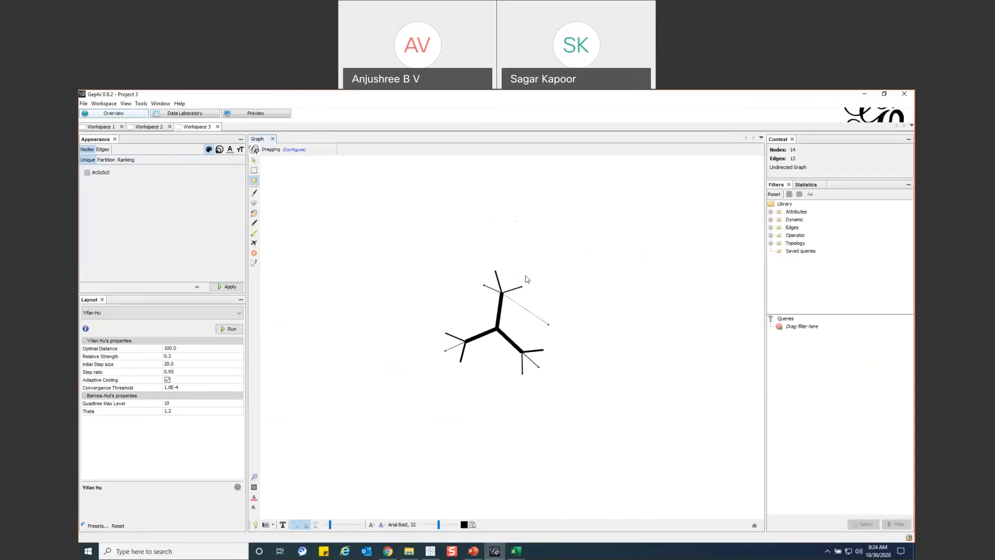
# Inspect node tooltips in the EY cluster of the Big 4 member firms network viz in Chrome, and return to the PowerPoint presentation.
pyautogui.click(396, 553)
pyautogui.click(265, 95)
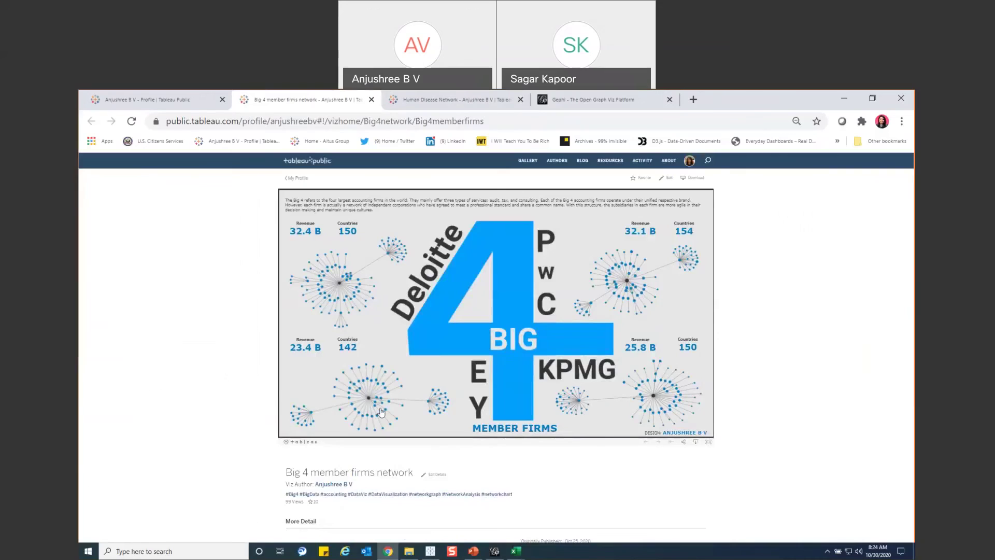
pyautogui.moveTo(384, 408)
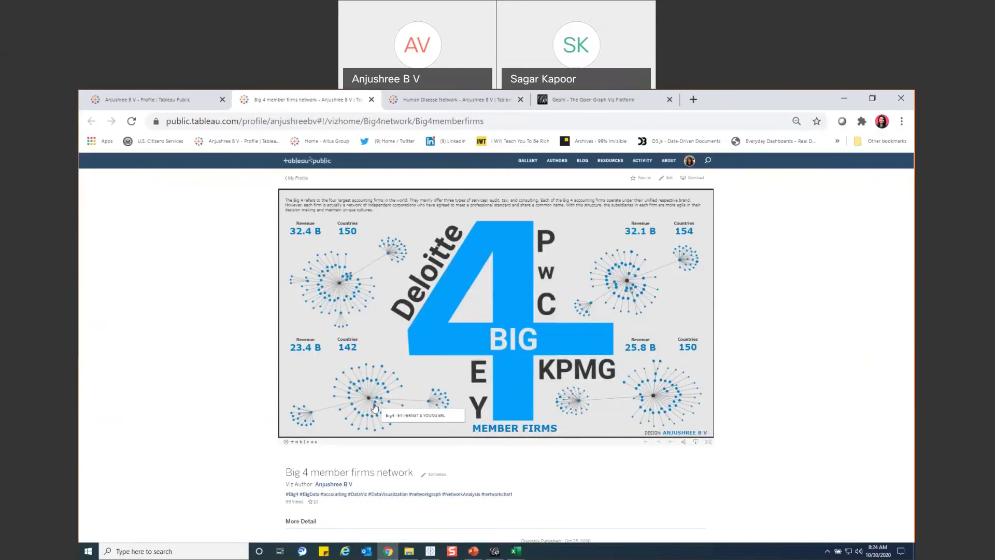
pyautogui.moveTo(383, 407)
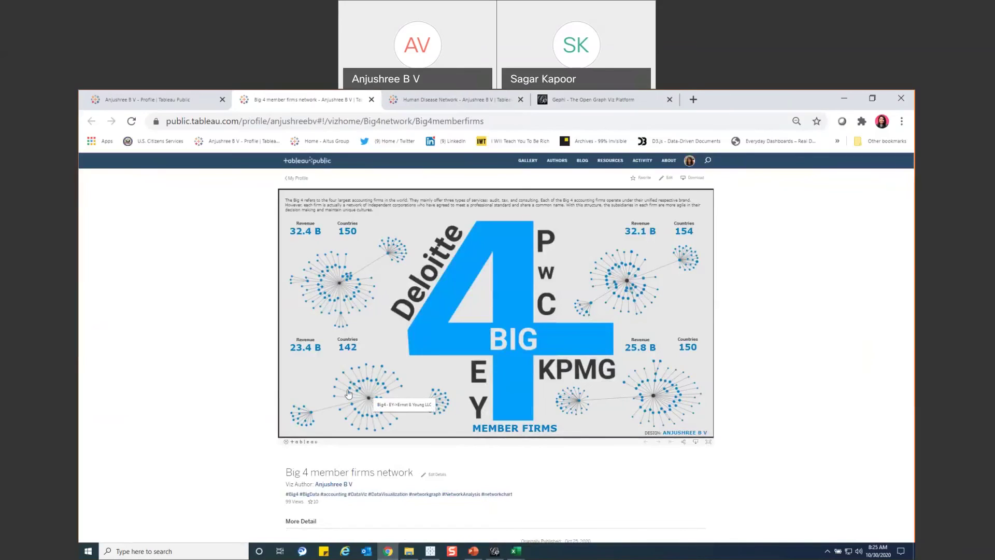
pyautogui.moveTo(384, 390)
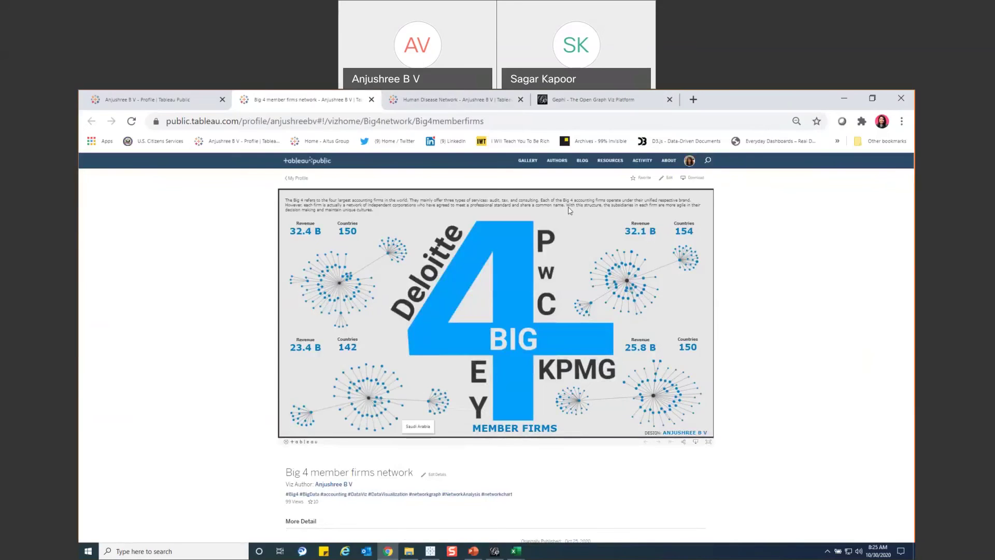
pyautogui.click(845, 97)
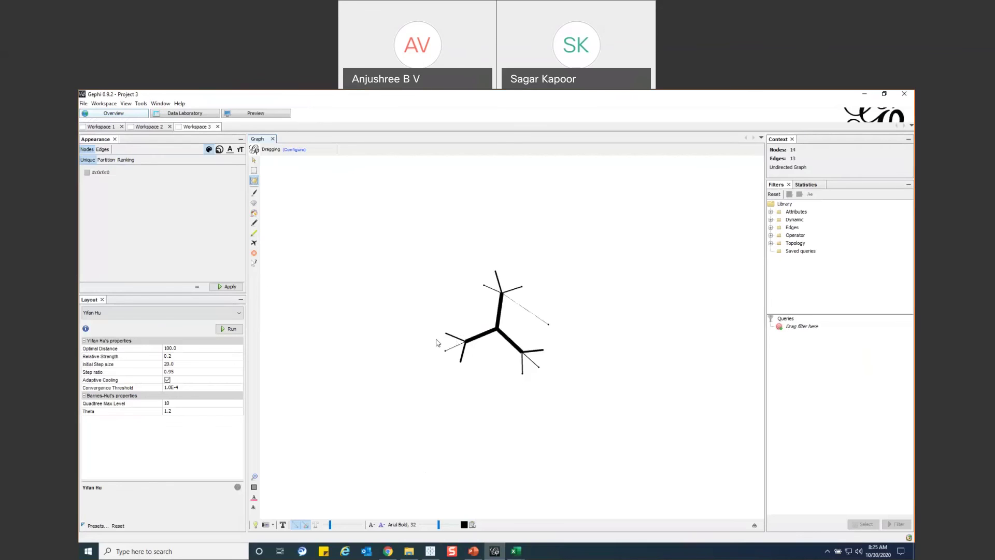
pyautogui.click(470, 552)
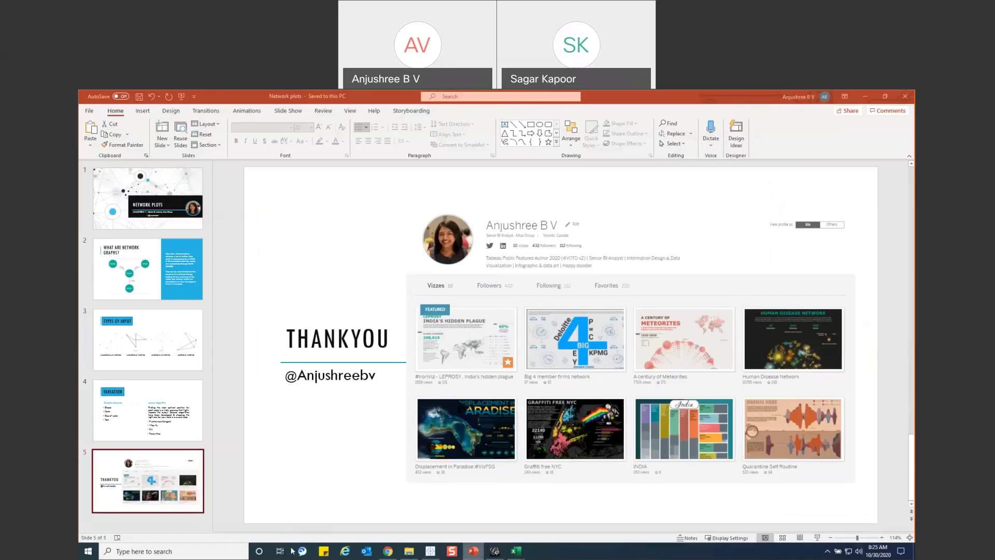